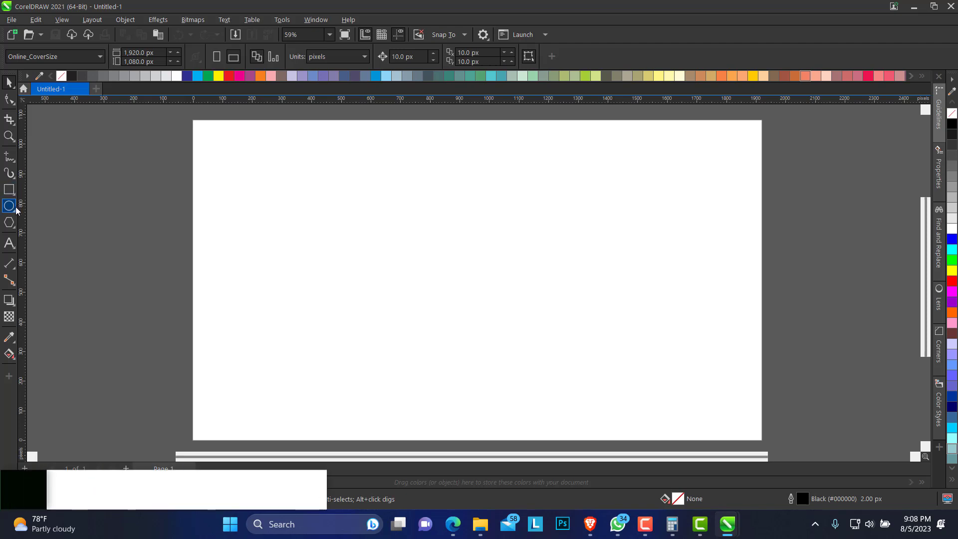
# - Draw a regular hexagon on the page with the Polygon tool
pyautogui.click(12, 224)
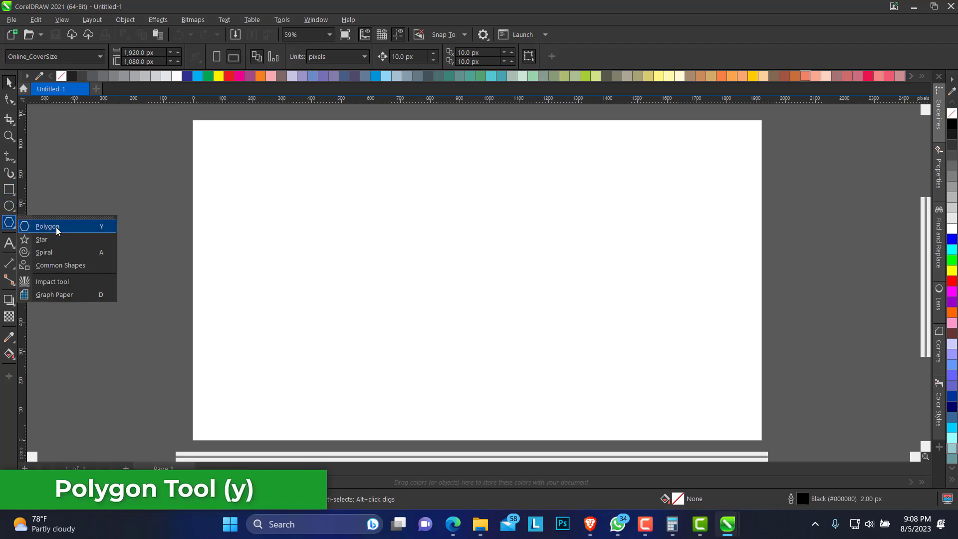
pyautogui.click(56, 227)
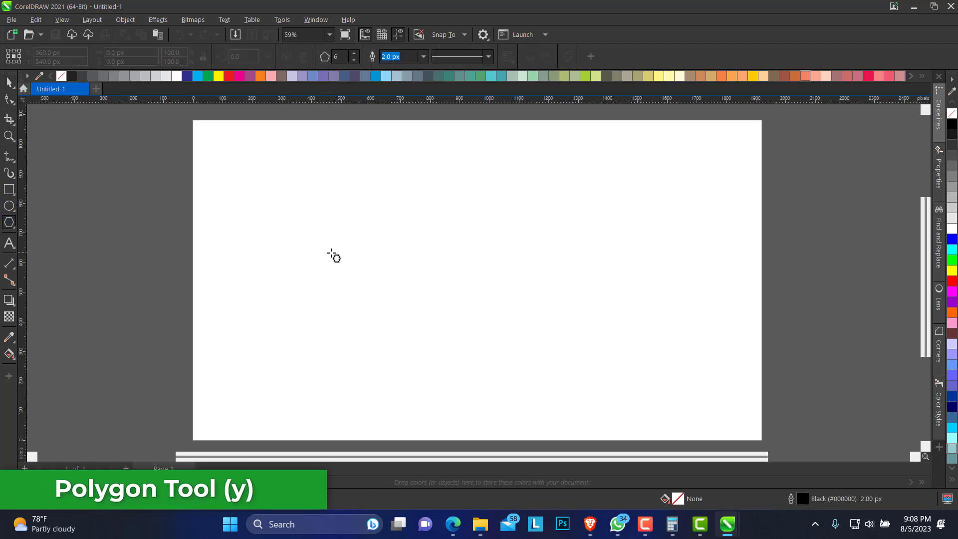
pyautogui.moveTo(336, 215); pyautogui.dragTo(407, 282)
# - Shrink the hexagon to about 38% and move it toward the page's upper left
pyautogui.click(8, 82)
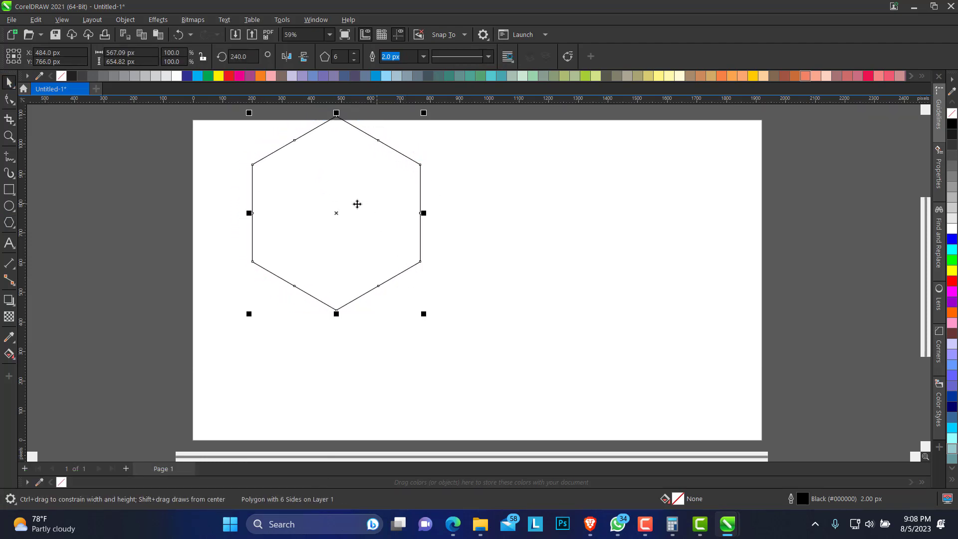
pyautogui.moveTo(355, 203); pyautogui.dragTo(355, 246)
pyautogui.moveTo(425, 359); pyautogui.dragTo(370, 296)
pyautogui.moveTo(344, 263); pyautogui.dragTo(274, 214)
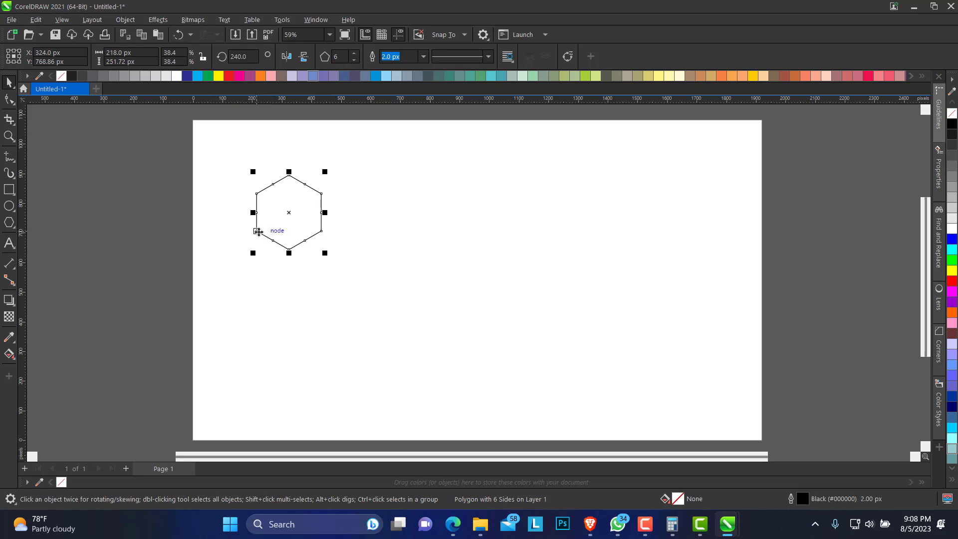
# - Place three hexagons edge to edge, then mirror-copy them into a row of six
pyautogui.moveTo(257, 231); pyautogui.dragTo(321, 232)
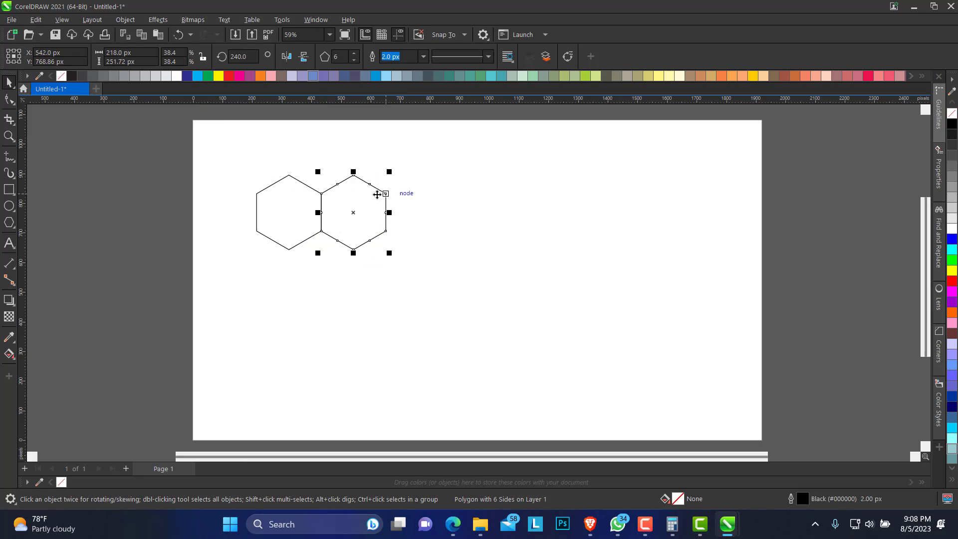
pyautogui.hotkey('ctrl', 'z')
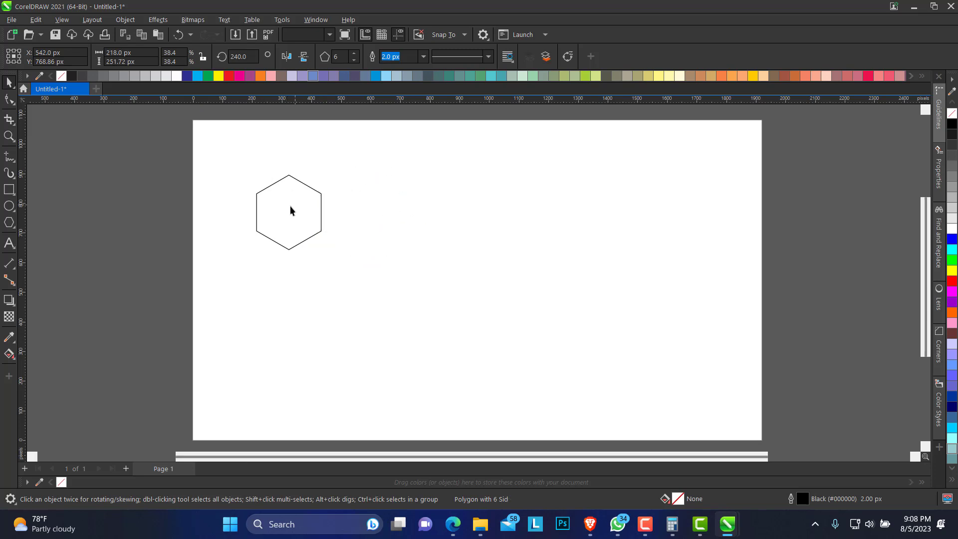
pyautogui.moveTo(253, 218); pyautogui.dragTo(349, 216)
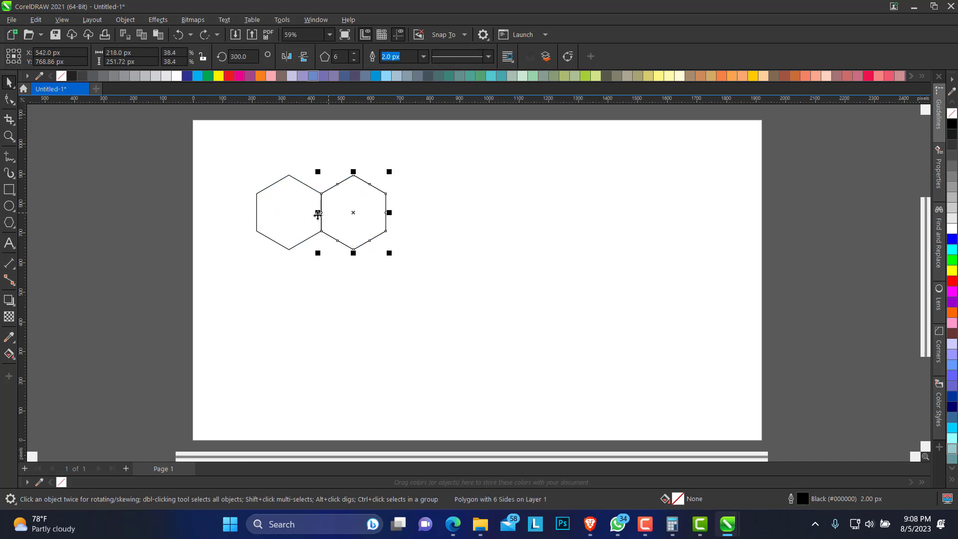
pyautogui.moveTo(318, 215); pyautogui.dragTo(385, 218)
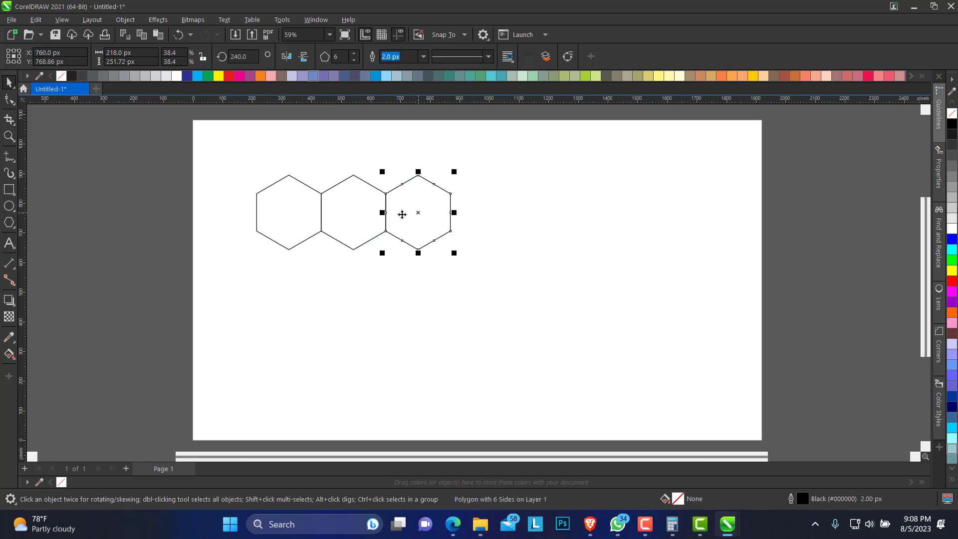
pyautogui.moveTo(235, 150); pyautogui.dragTo(494, 295)
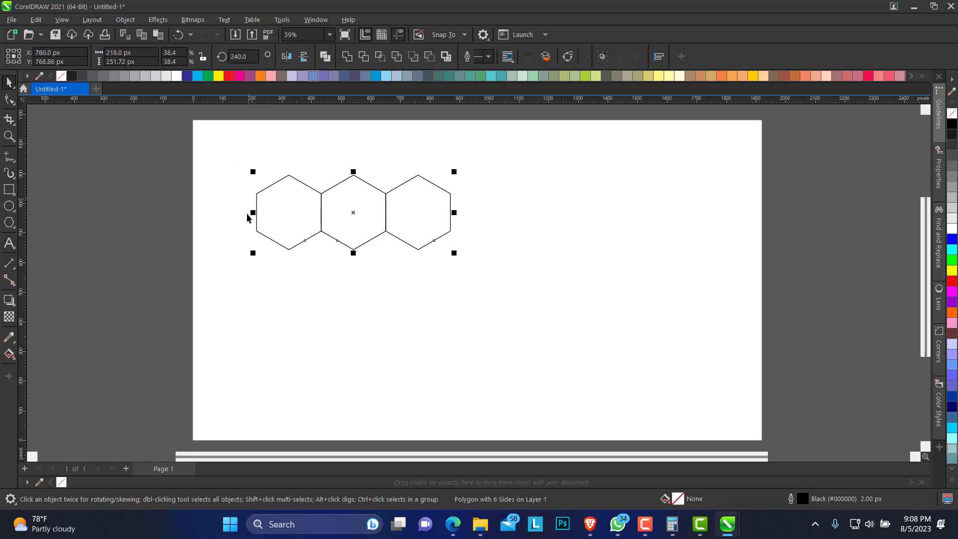
pyautogui.moveTo(253, 213); pyautogui.dragTo(479, 239)
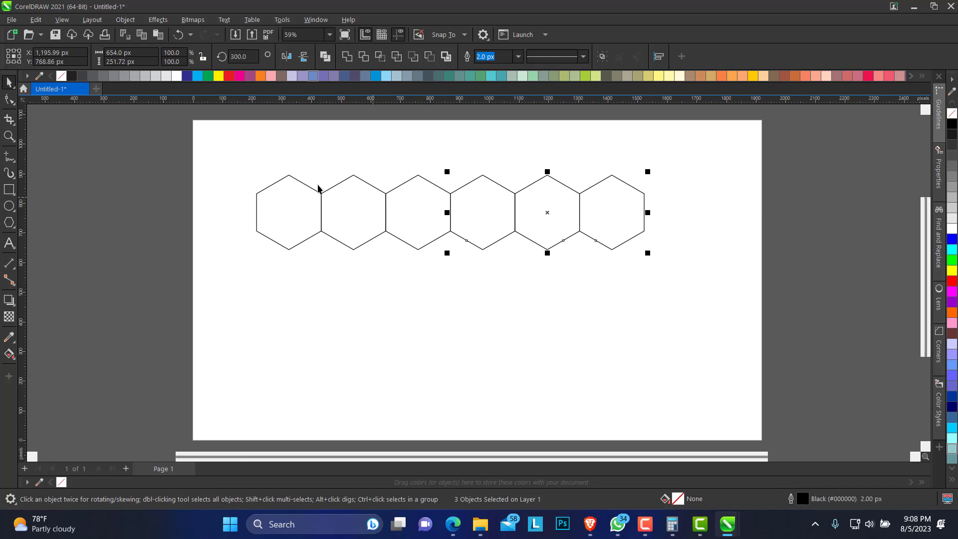
# - Extend the row to eight hexagons and copy it down-left to interlock beneath
pyautogui.moveTo(209, 161); pyautogui.dragTo(693, 281)
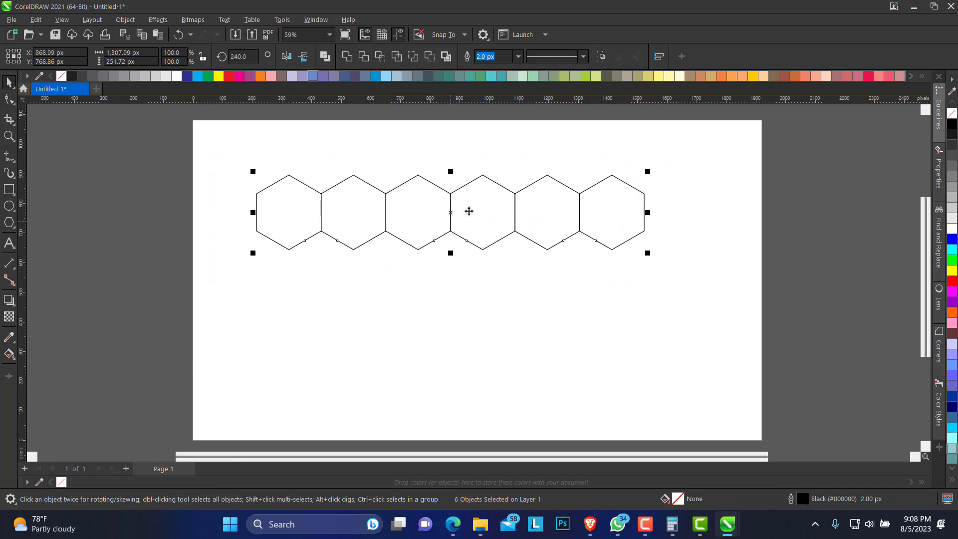
pyautogui.moveTo(507, 157); pyautogui.dragTo(552, 242)
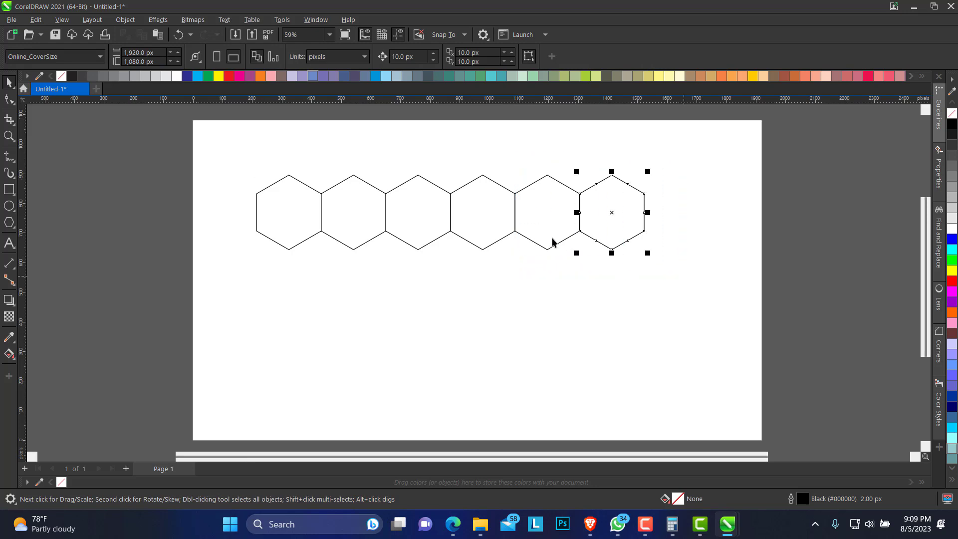
pyautogui.keyDown('shift'); pyautogui.click(536, 217); pyautogui.keyUp('shift')
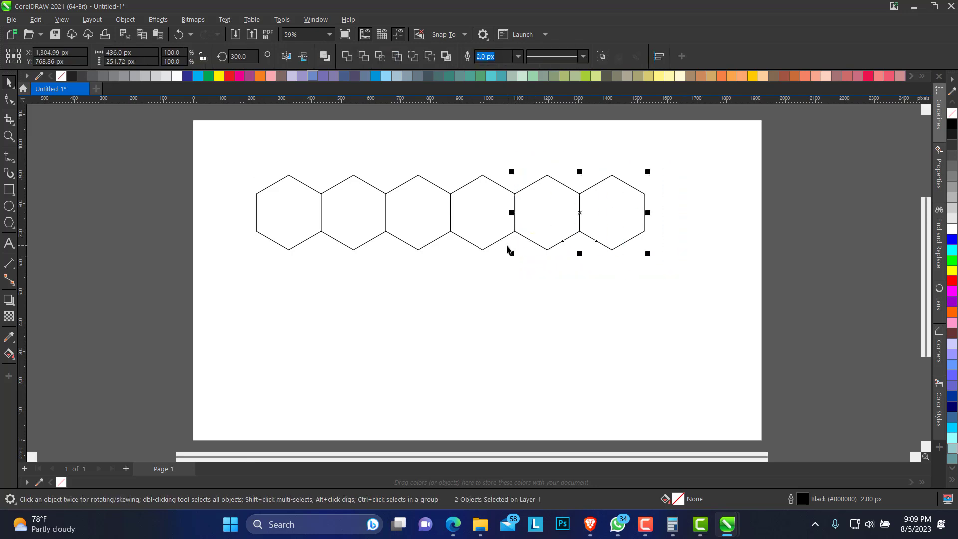
pyautogui.moveTo(513, 257); pyautogui.dragTo(676, 162)
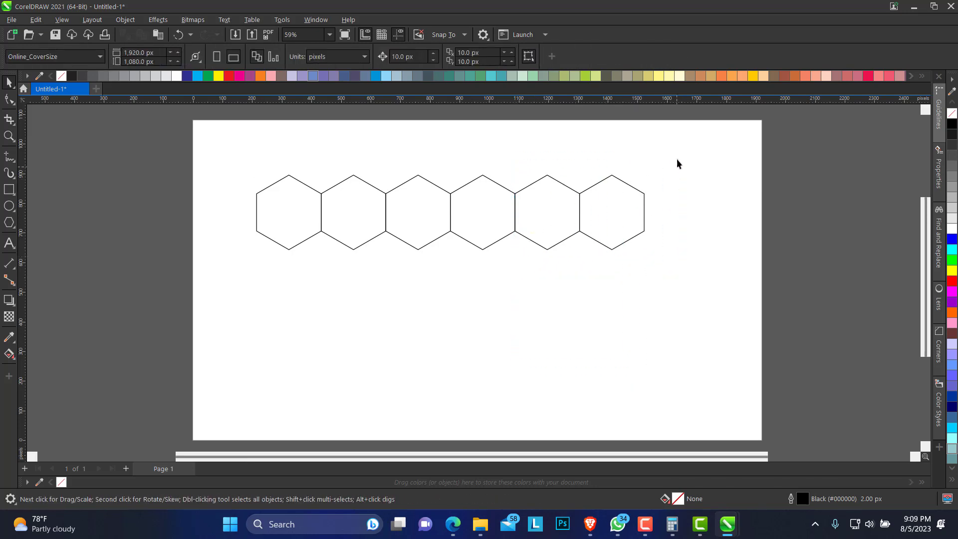
pyautogui.moveTo(495, 269); pyautogui.dragTo(496, 268)
pyautogui.moveTo(512, 214); pyautogui.dragTo(656, 229)
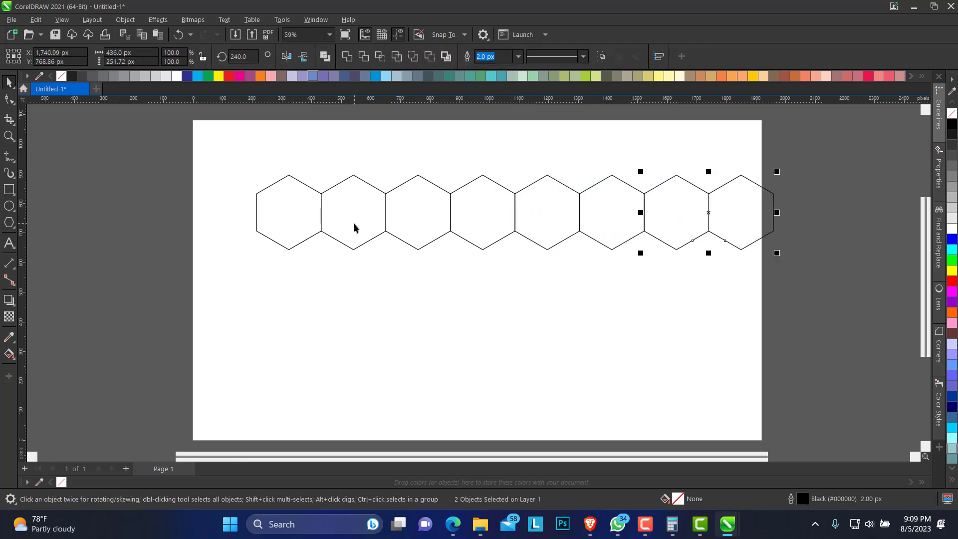
pyautogui.moveTo(207, 157); pyautogui.dragTo(804, 283)
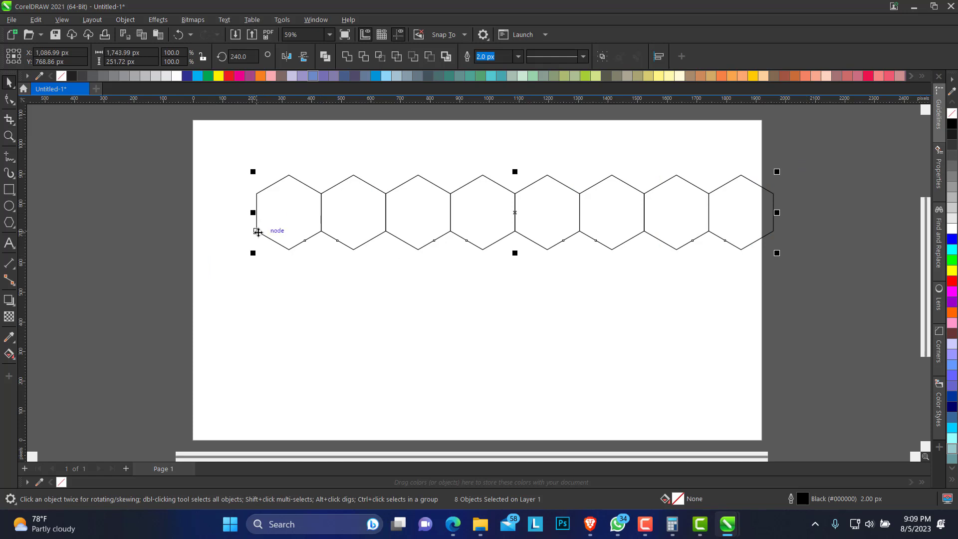
pyautogui.moveTo(256, 231); pyautogui.dragTo(228, 288)
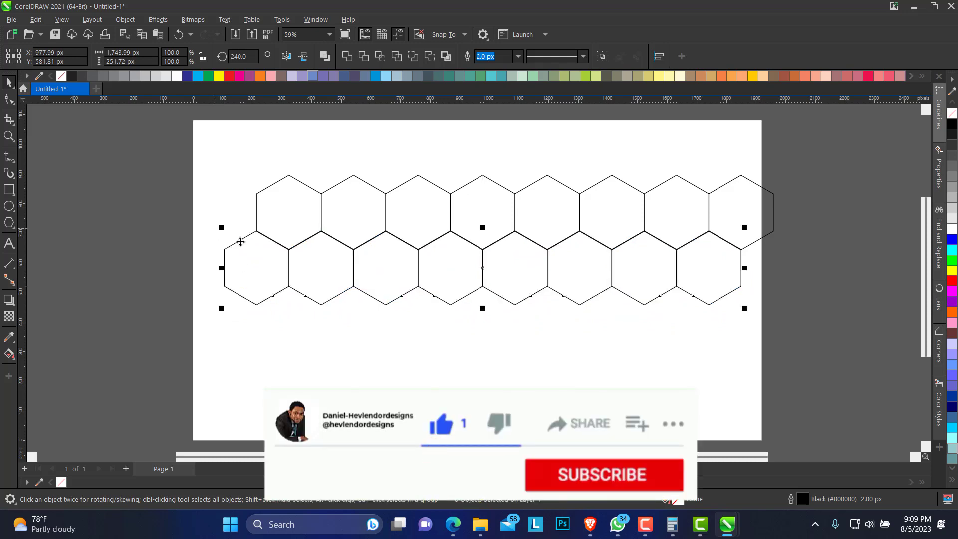
# - Fill top-row hexagons 1, 4, 7 and second-row hexagons 3, 6 black, then select all sixteen
pyautogui.click(284, 220)
pyautogui.click(314, 233)
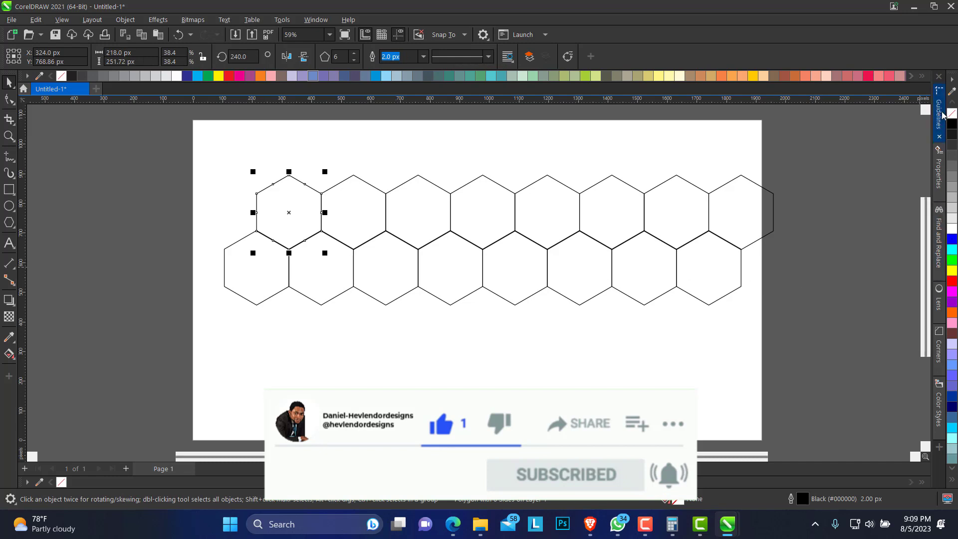
pyautogui.click(952, 123)
pyautogui.click(385, 268)
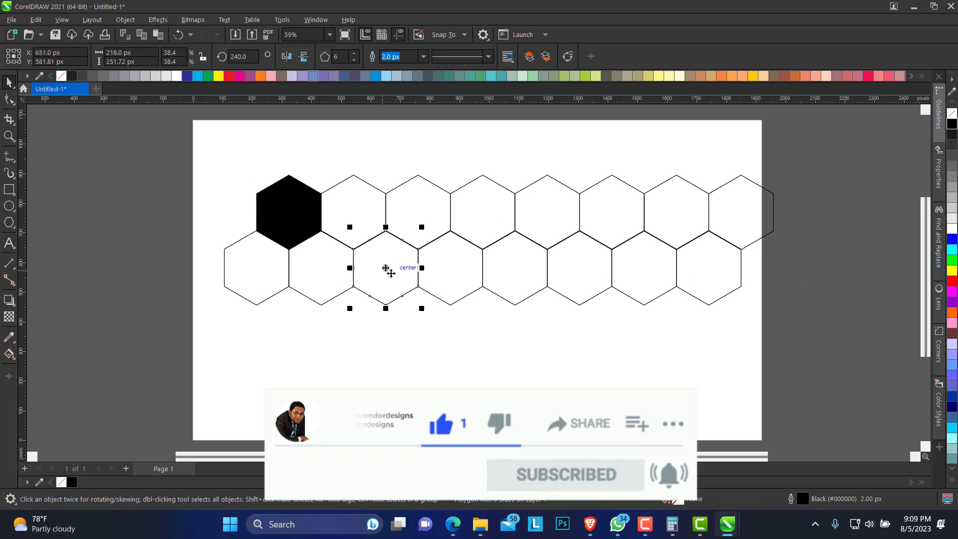
pyautogui.click(951, 123)
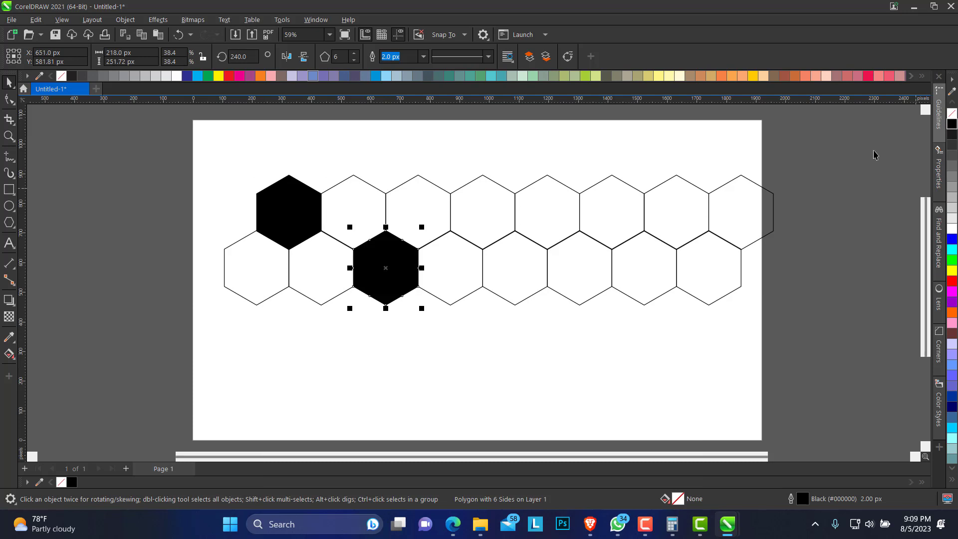
pyautogui.click(487, 214)
pyautogui.click(952, 123)
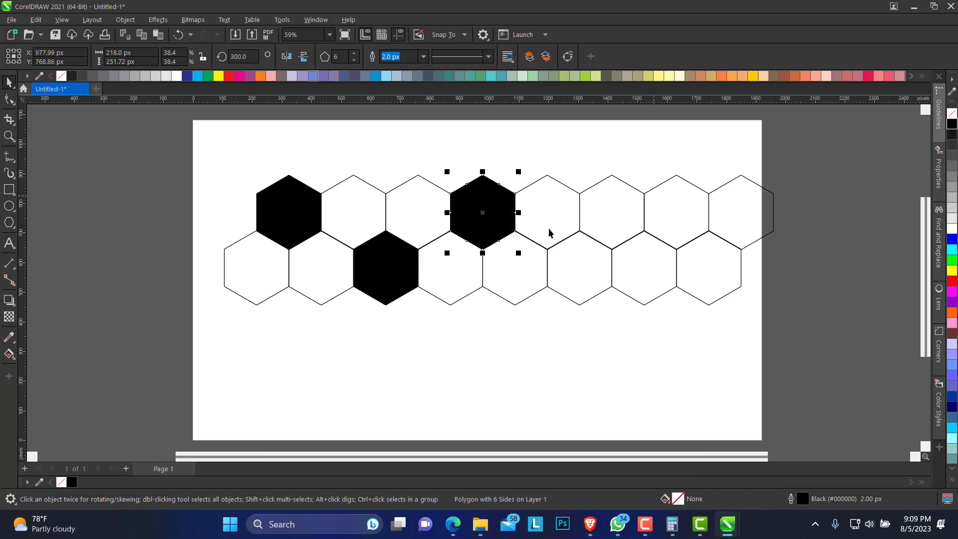
pyautogui.click(569, 274)
pyautogui.click(951, 124)
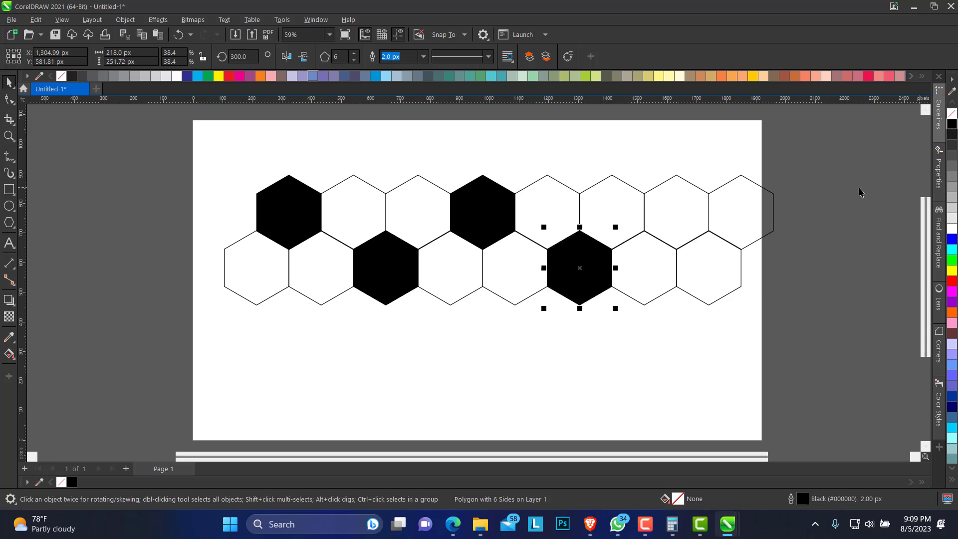
pyautogui.click(673, 216)
pyautogui.click(952, 124)
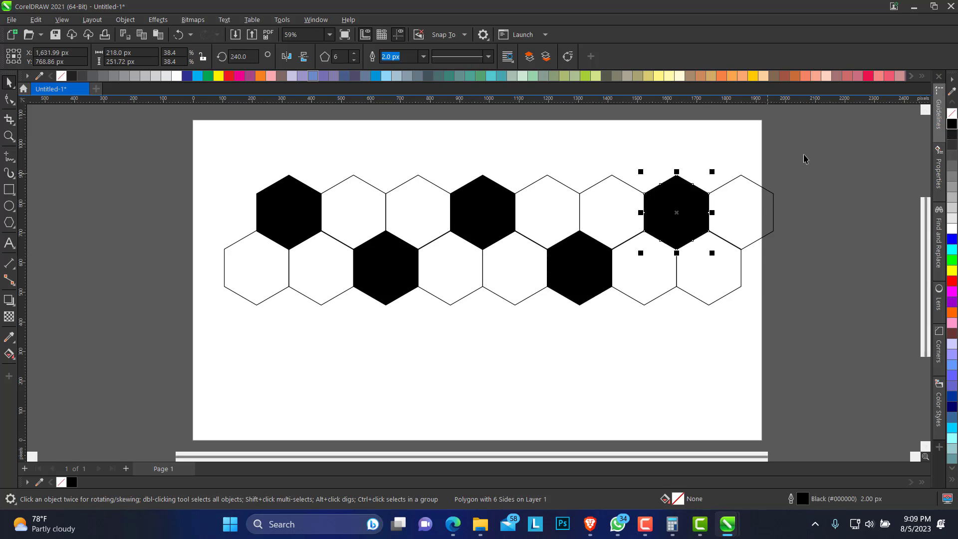
pyautogui.moveTo(813, 124); pyautogui.dragTo(179, 333)
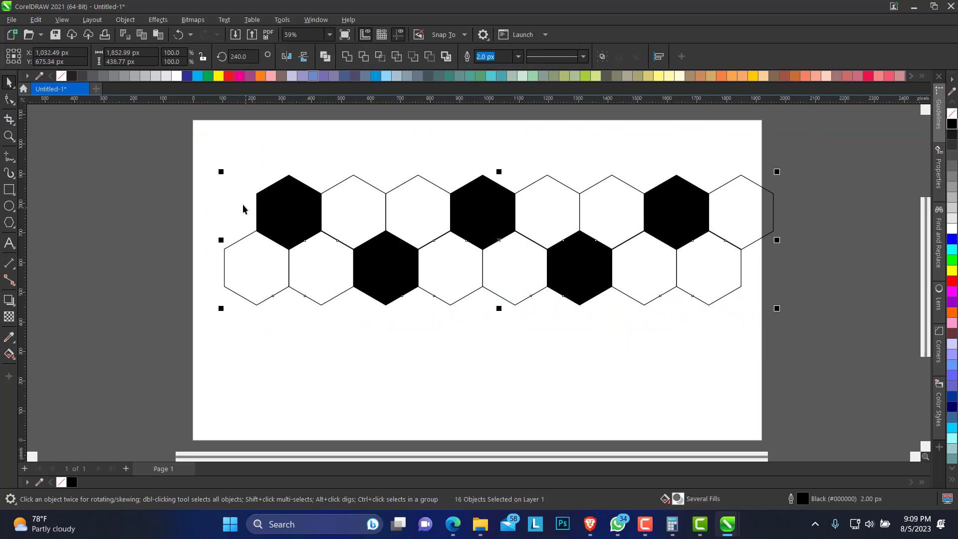
# - Copy both hexagon rows downward twice to make six staggered rows
pyautogui.moveTo(257, 230); pyautogui.dragTo(262, 345)
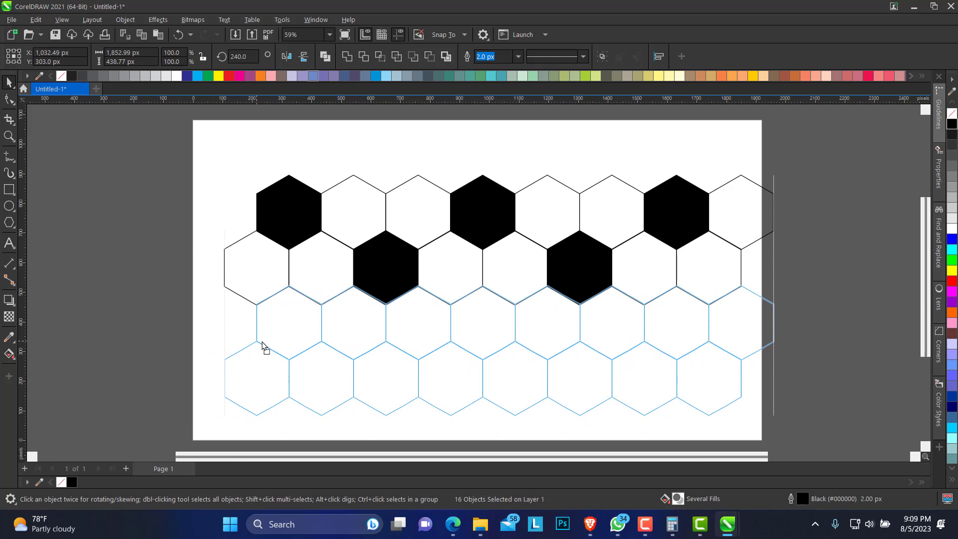
pyautogui.moveTo(262, 346); pyautogui.dragTo(262, 344)
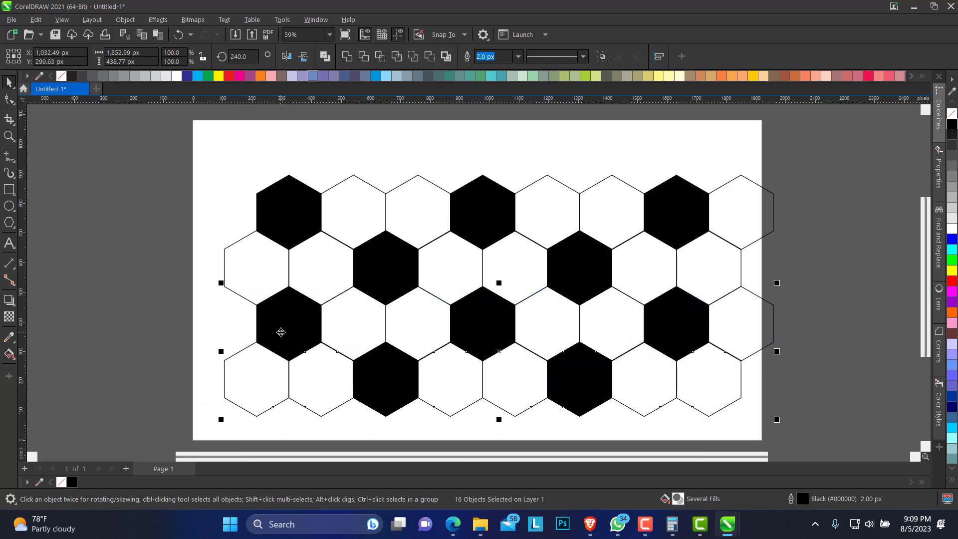
pyautogui.hotkey('ctrl', 'r')
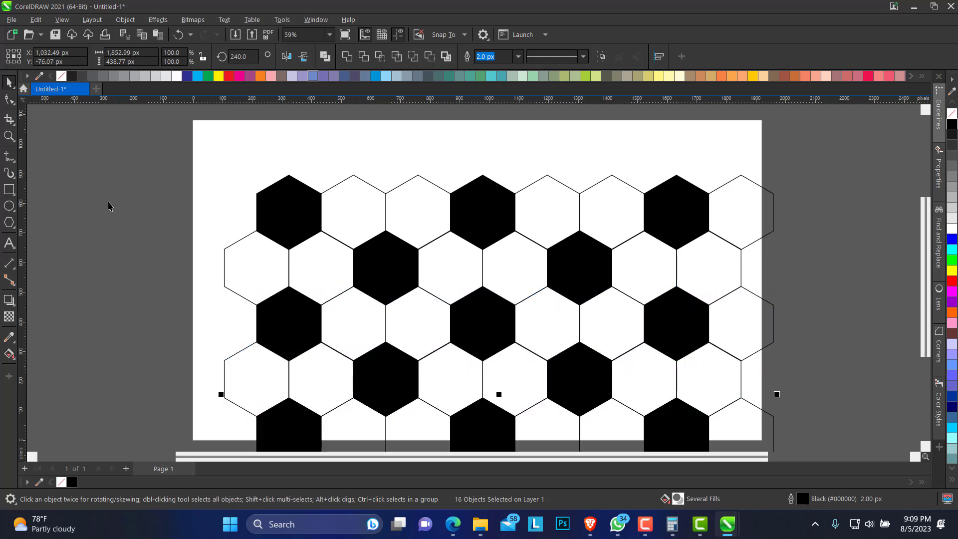
# - Scale the whole hexagon pattern down and move it to the page's upper left
pyautogui.click(9, 135)
pyautogui.rightClick(386, 215)
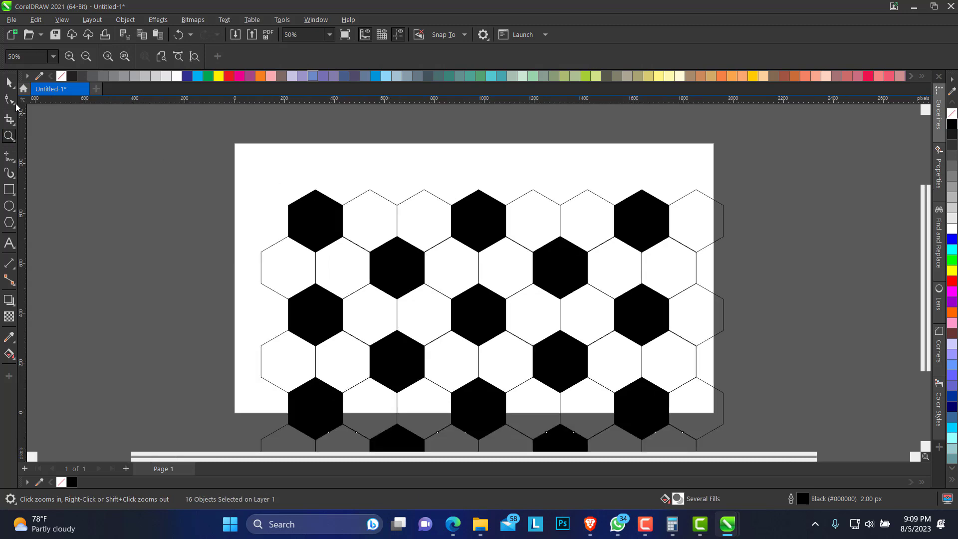
pyautogui.click(9, 81)
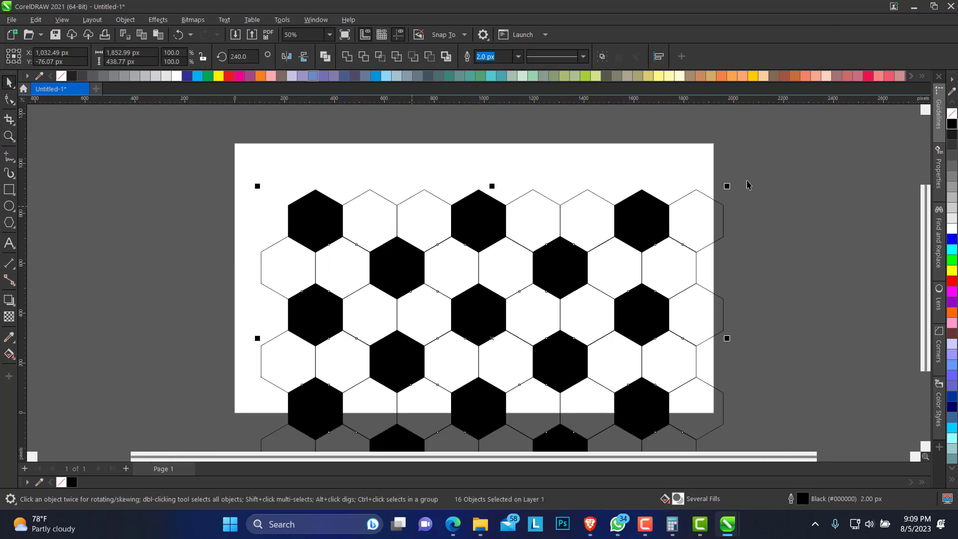
pyautogui.hotkey('ctrl', 'a')
pyautogui.moveTo(726, 186); pyautogui.dragTo(635, 246)
pyautogui.moveTo(534, 302); pyautogui.dragTo(453, 232)
pyautogui.moveTo(554, 368); pyautogui.dragTo(496, 329)
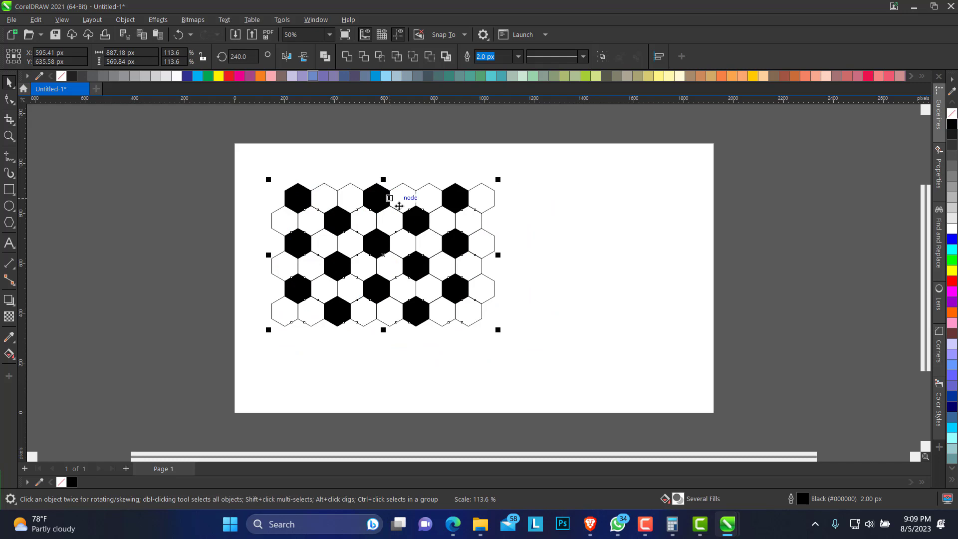
pyautogui.click(227, 115)
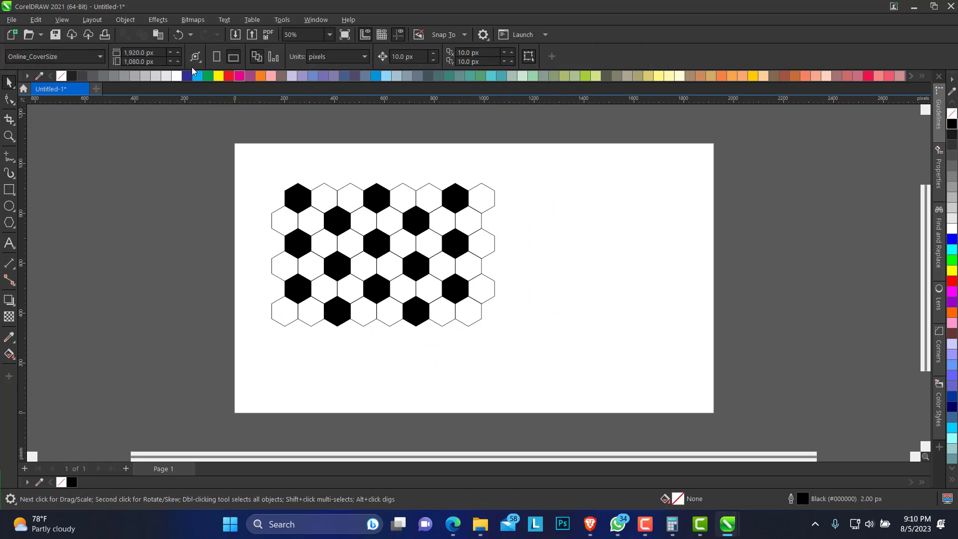
# - Open the Lens docker from the docker list beside the drawing
pyautogui.click(158, 21)
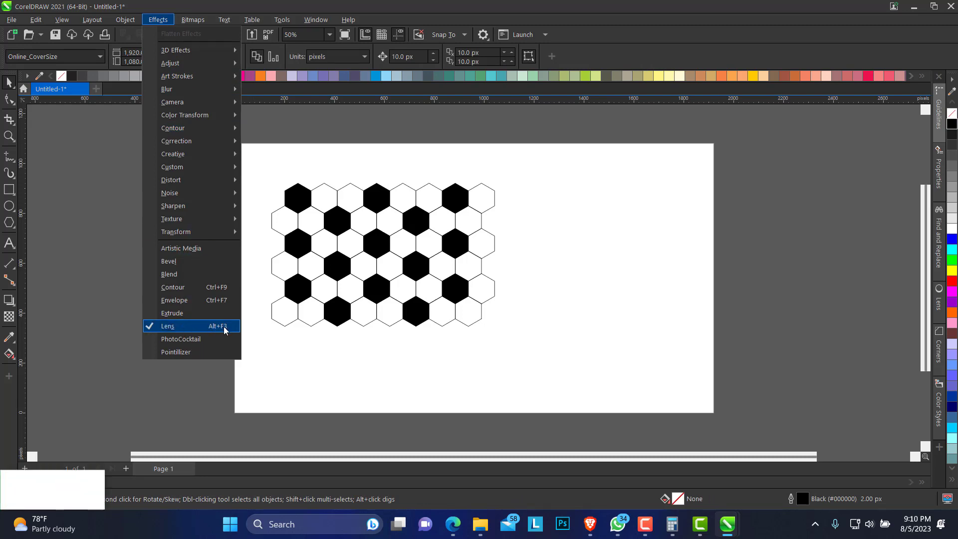
pyautogui.click(944, 138)
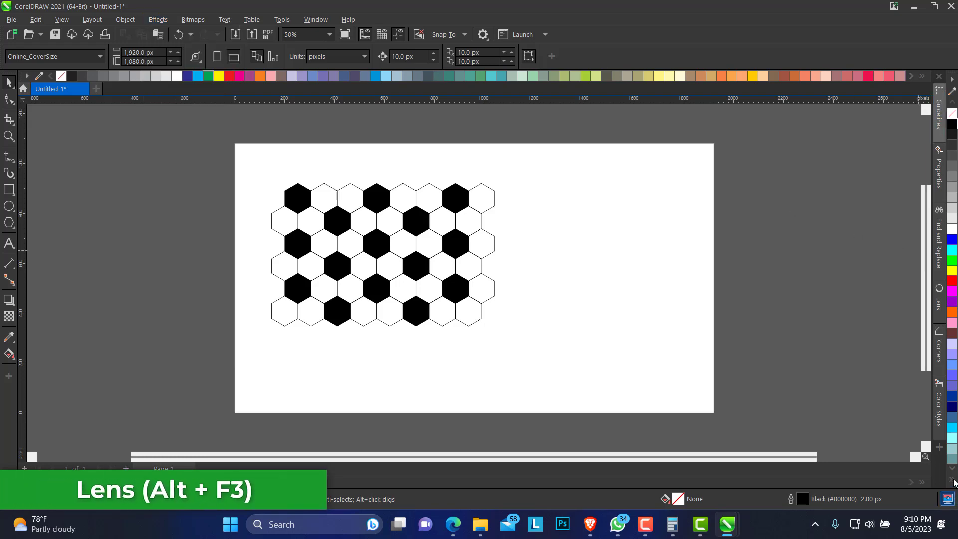
pyautogui.click(938, 448)
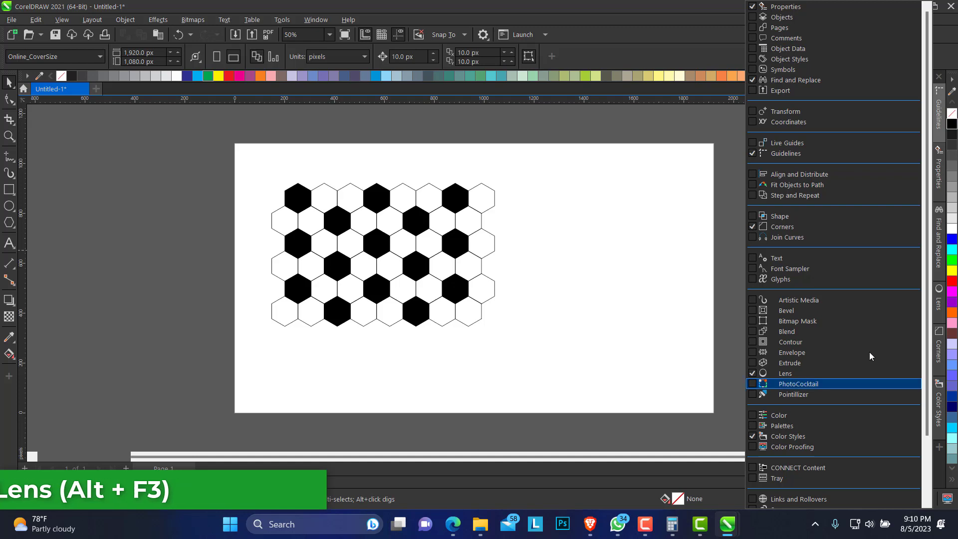
pyautogui.click(784, 375)
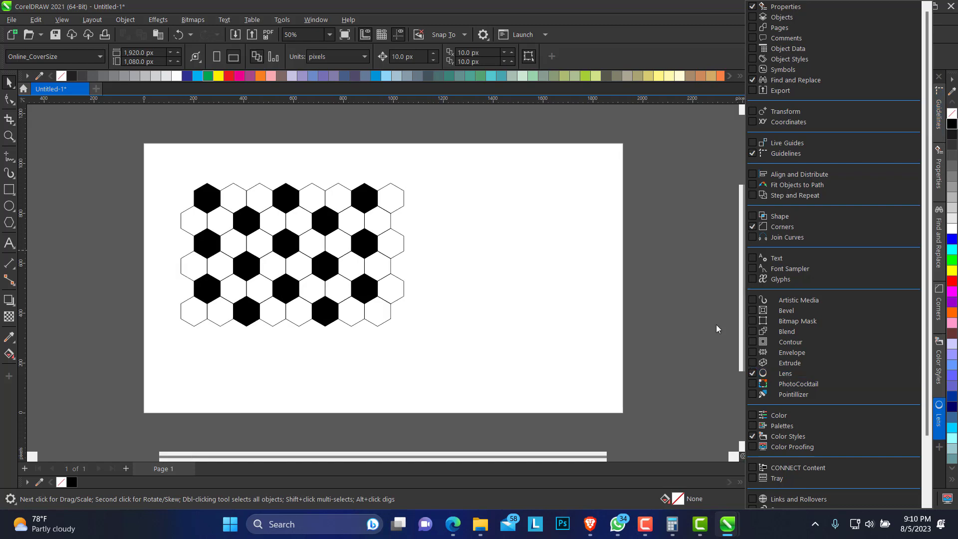
pyautogui.click(9, 206)
# - Draw a circle, move it onto the hexagon pattern and shrink it to about 520 × 520 px
pyautogui.moveTo(463, 198); pyautogui.dragTo(552, 357)
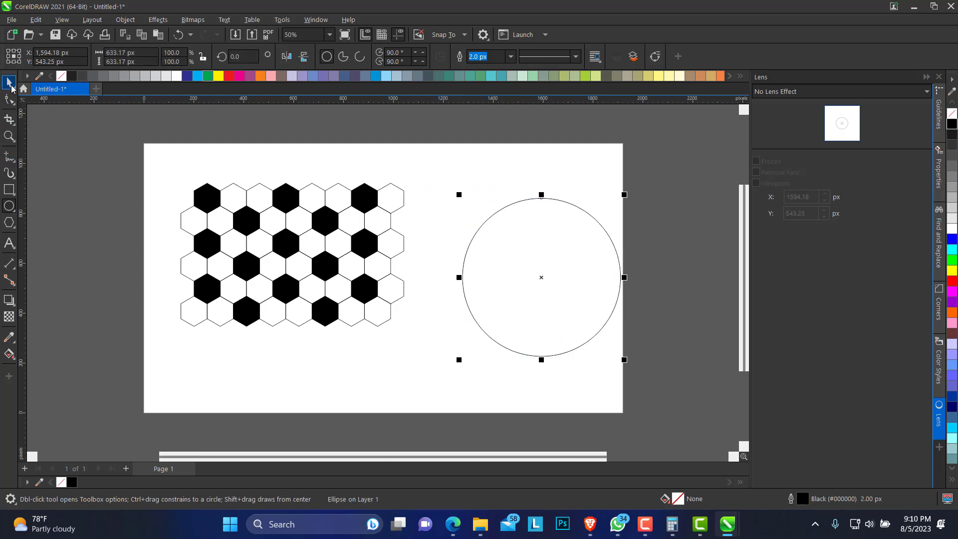
pyautogui.click(9, 82)
pyautogui.moveTo(618, 273); pyautogui.dragTo(361, 234)
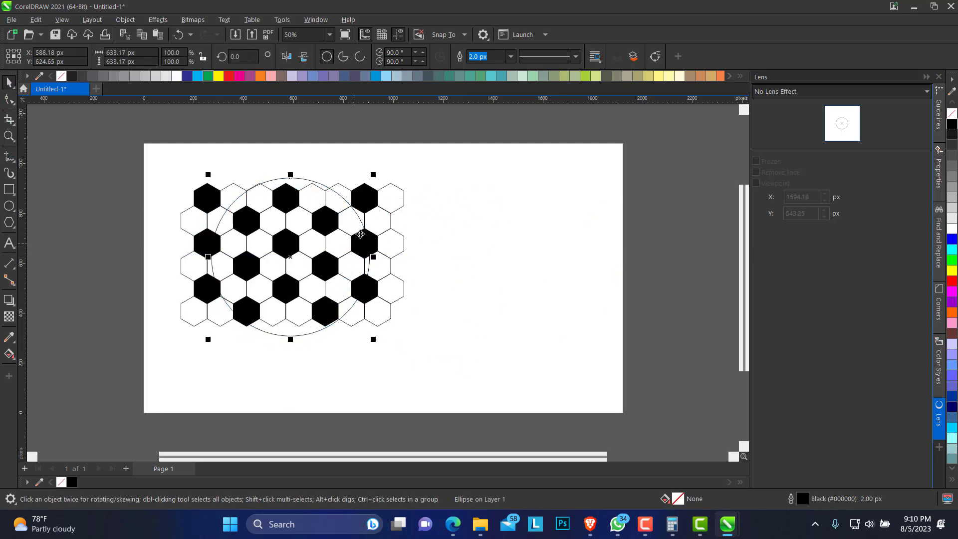
pyautogui.moveTo(373, 175); pyautogui.dragTo(365, 191)
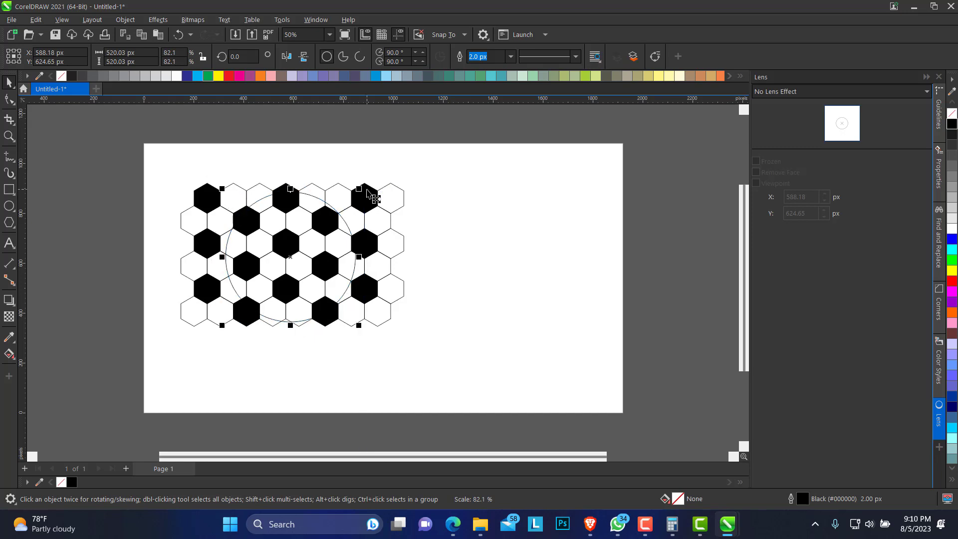
# - Apply the Fish Eye lens to the circle over the hexagons
pyautogui.click(818, 91)
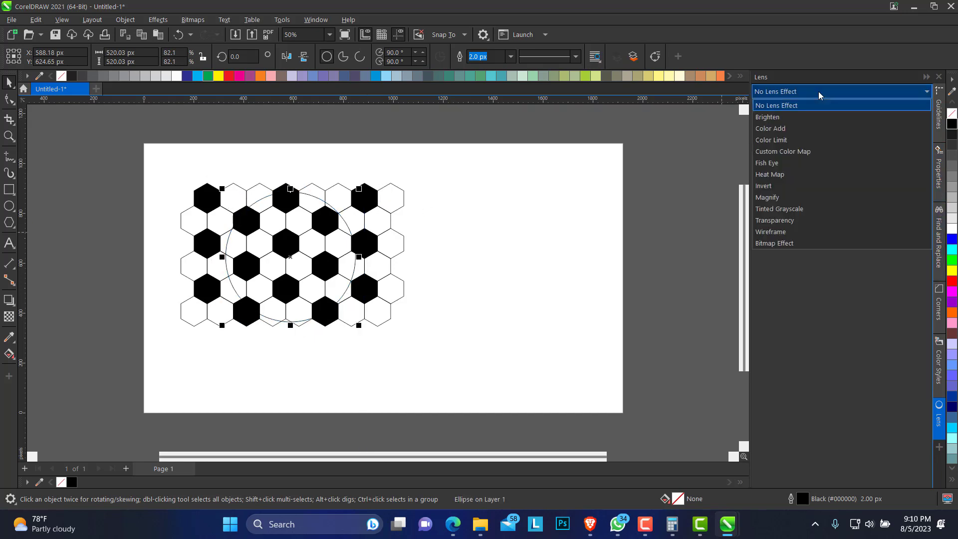
pyautogui.click(785, 164)
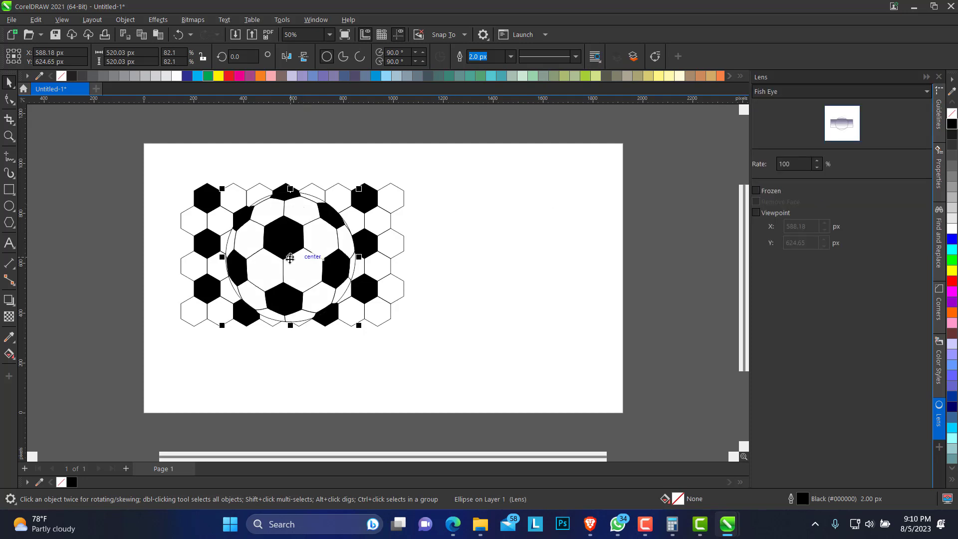
pyautogui.moveTo(293, 257)
pyautogui.mouseDown()
pyautogui.moveTo(284, 253)
pyautogui.moveTo(301, 260)
pyautogui.moveTo(293, 260)
pyautogui.mouseUp()
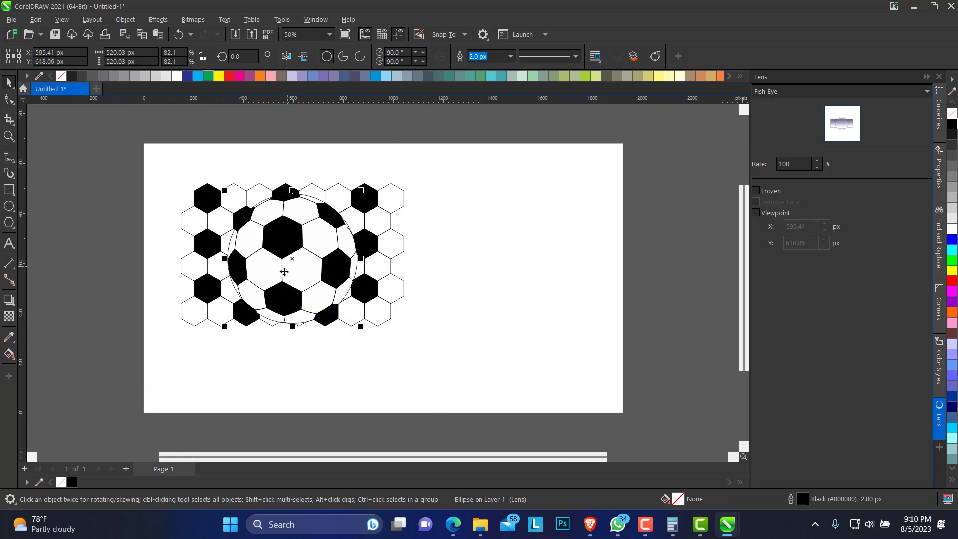
# - Set the Fish Eye rate to 100
pyautogui.click(817, 160)
pyautogui.click(817, 160)
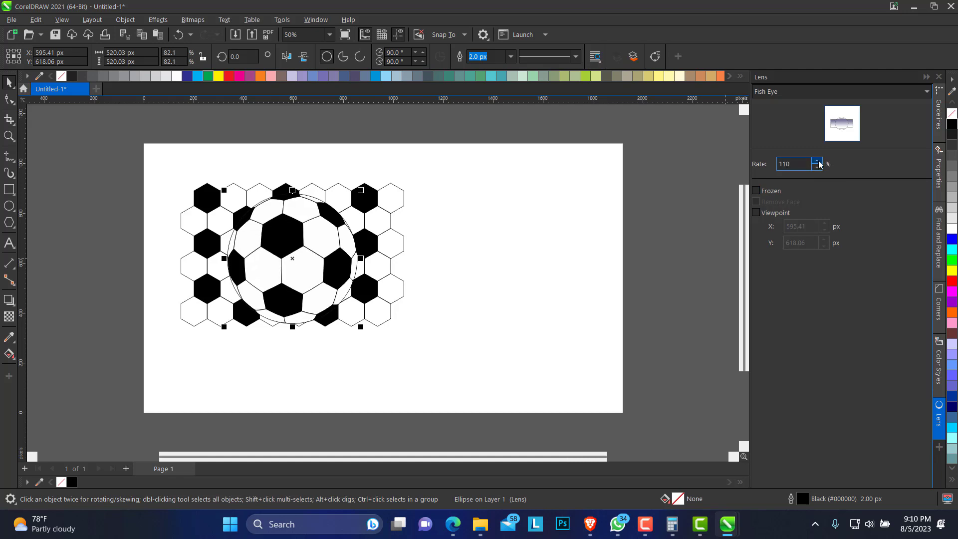
pyautogui.click(817, 161)
pyautogui.click(817, 160)
pyautogui.click(817, 160)
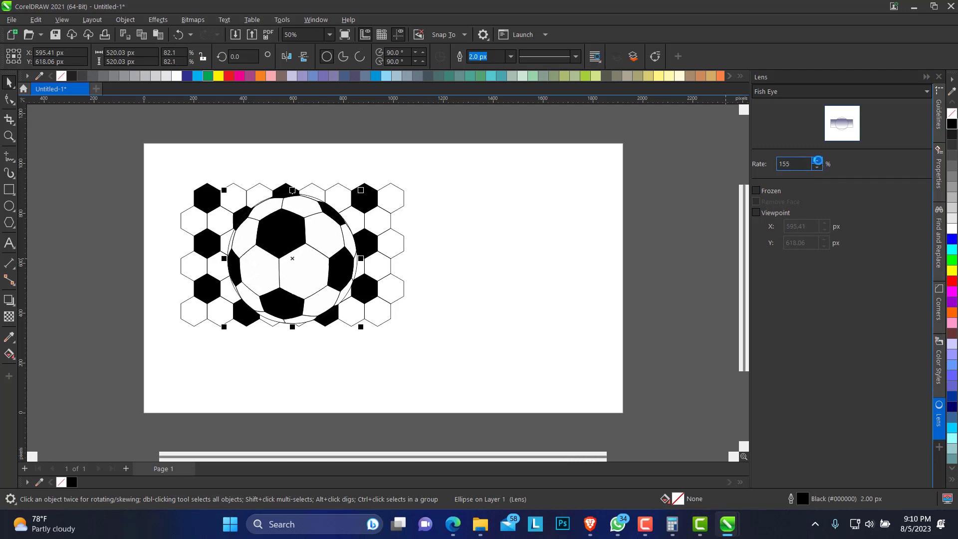
pyautogui.click(818, 162)
pyautogui.click(817, 168)
pyautogui.click(817, 168)
pyautogui.click(817, 168)
pyautogui.click(817, 169)
pyautogui.click(817, 168)
pyautogui.click(817, 168)
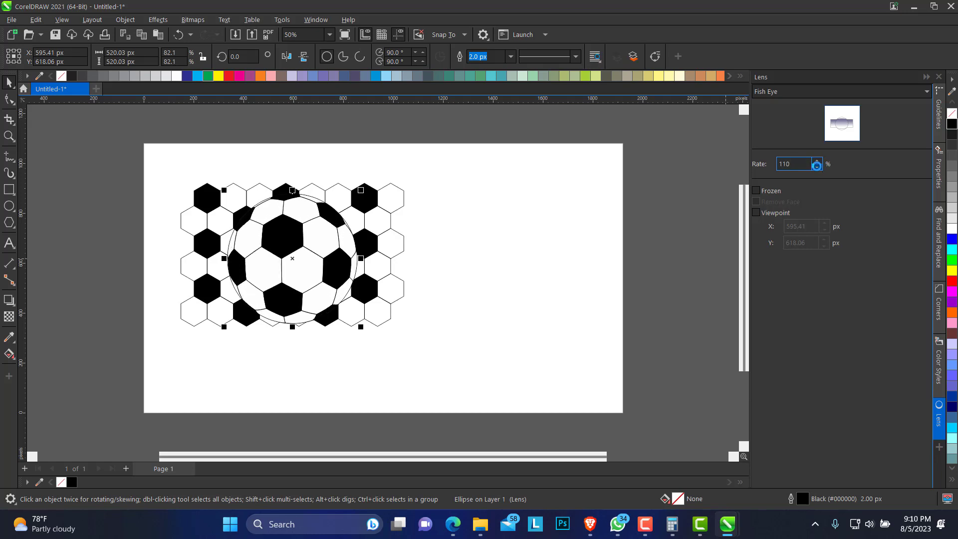
pyautogui.click(817, 168)
pyautogui.moveTo(793, 164); pyautogui.dragTo(752, 173)
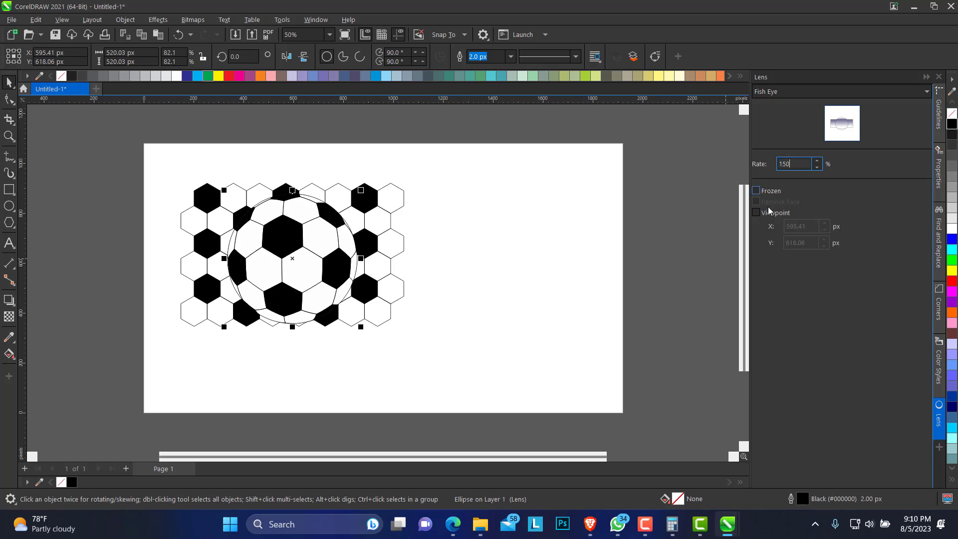
pyautogui.press('Return')
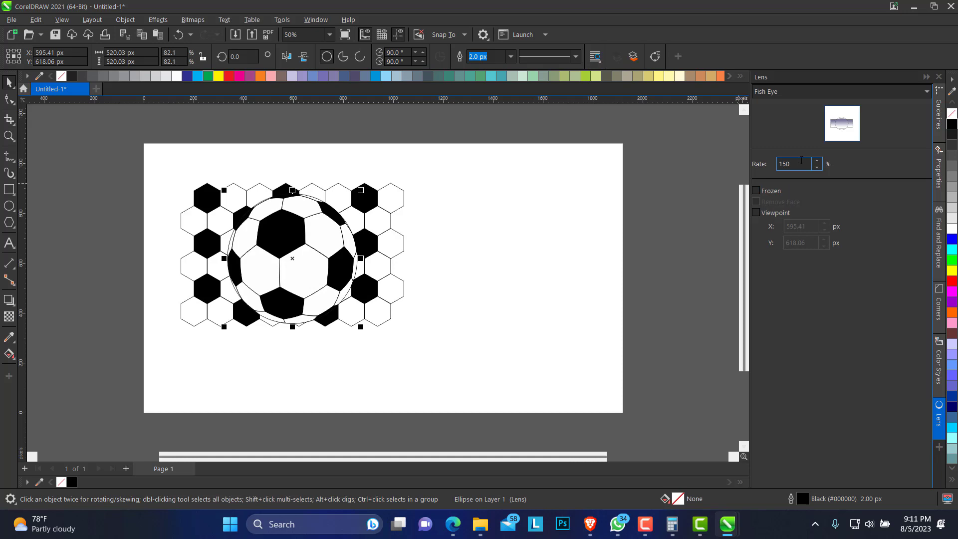
pyautogui.moveTo(796, 165); pyautogui.dragTo(747, 173)
pyautogui.write('100')
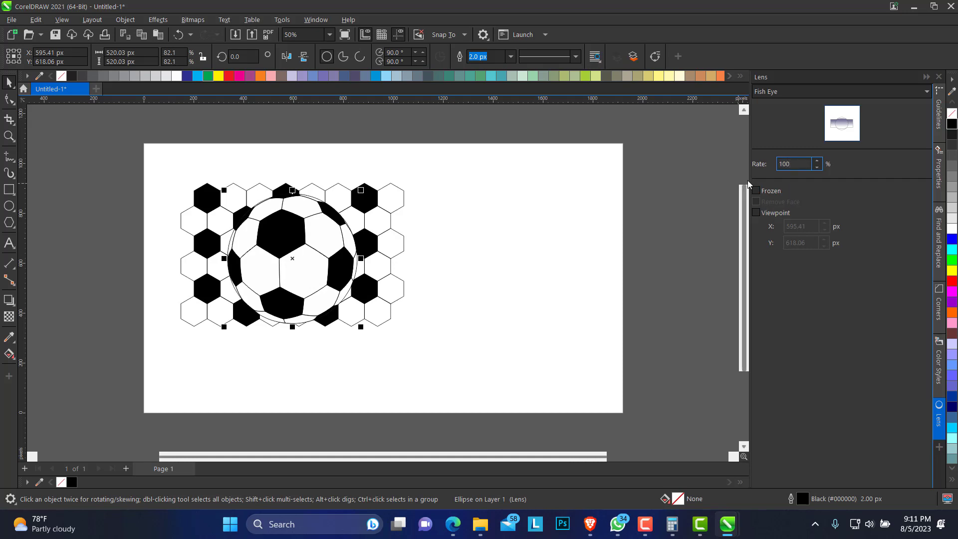
pyautogui.press('Return')
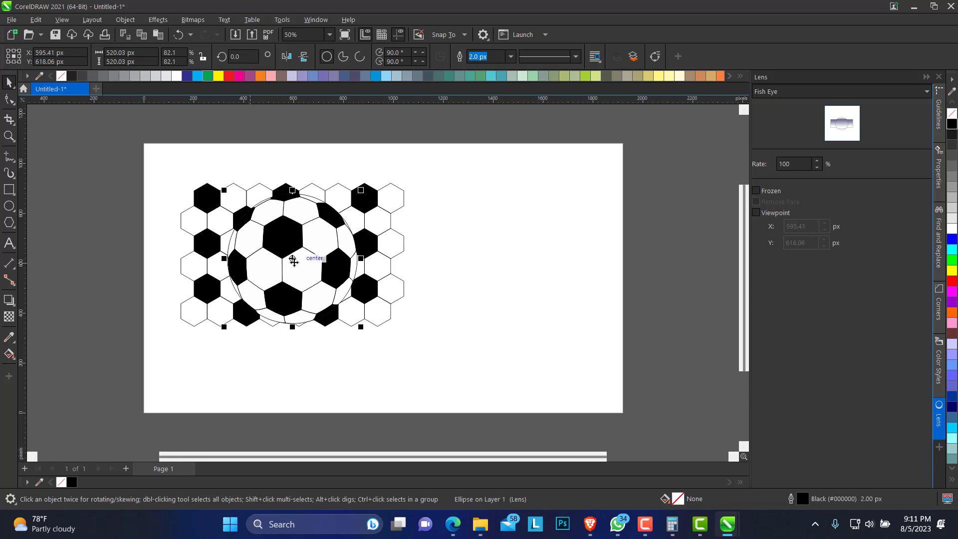
# - Position the lens over the pattern, then move the frozen ball to the page's right side
pyautogui.moveTo(292, 258); pyautogui.dragTo(320, 260)
pyautogui.moveTo(280, 266); pyautogui.dragTo(449, 316)
pyautogui.moveTo(385, 292); pyautogui.dragTo(296, 246)
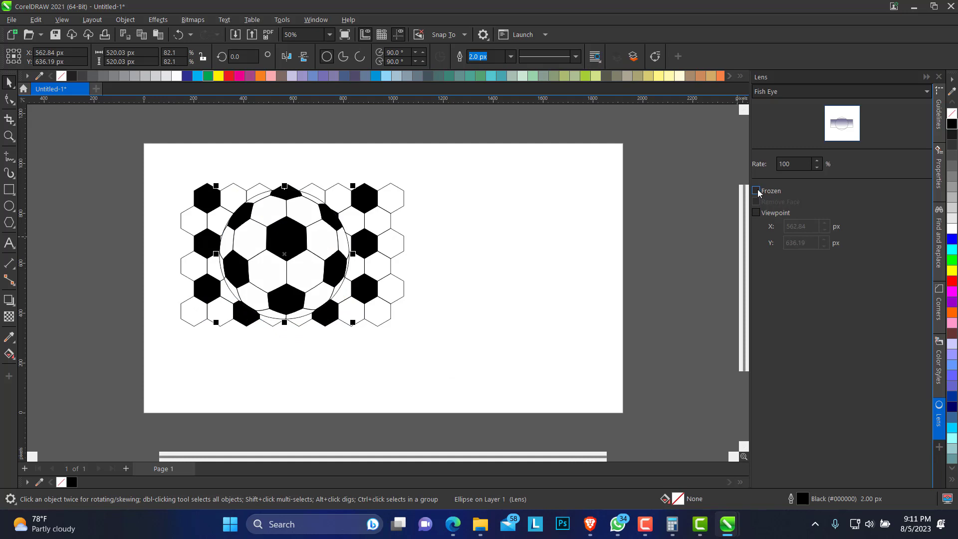
pyautogui.moveTo(298, 257); pyautogui.dragTo(574, 231)
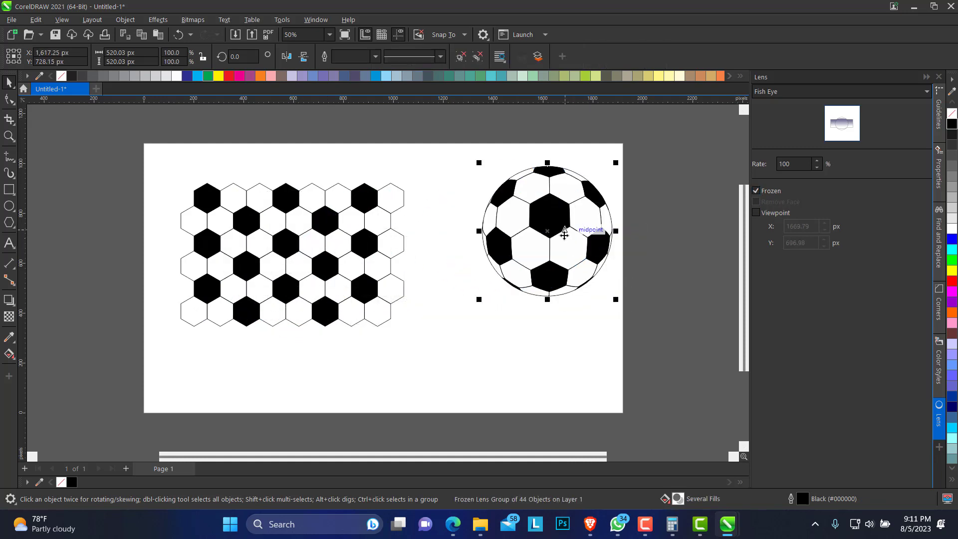
pyautogui.click(276, 222)
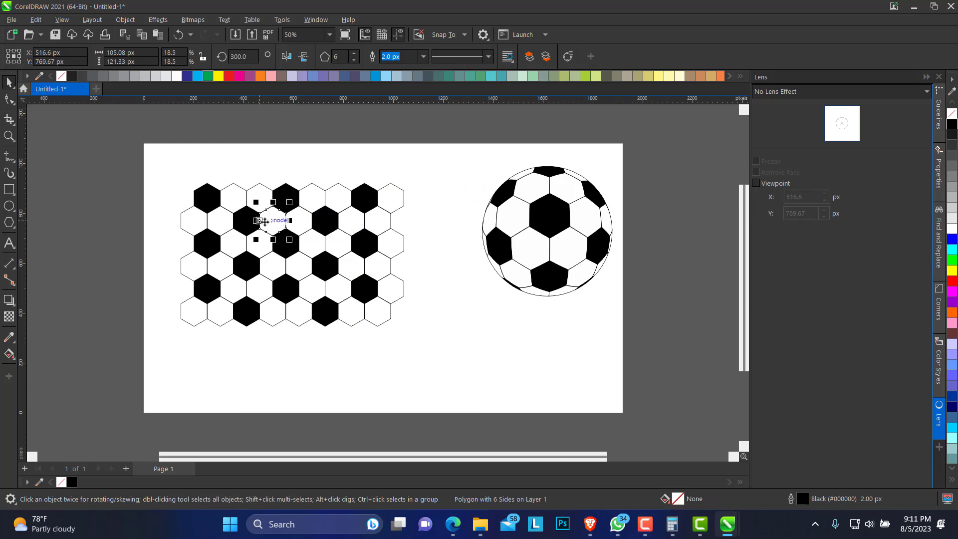
# - Fill six left-side hexagons dark blue, green, yellow, red, red and orange
pyautogui.click(246, 222)
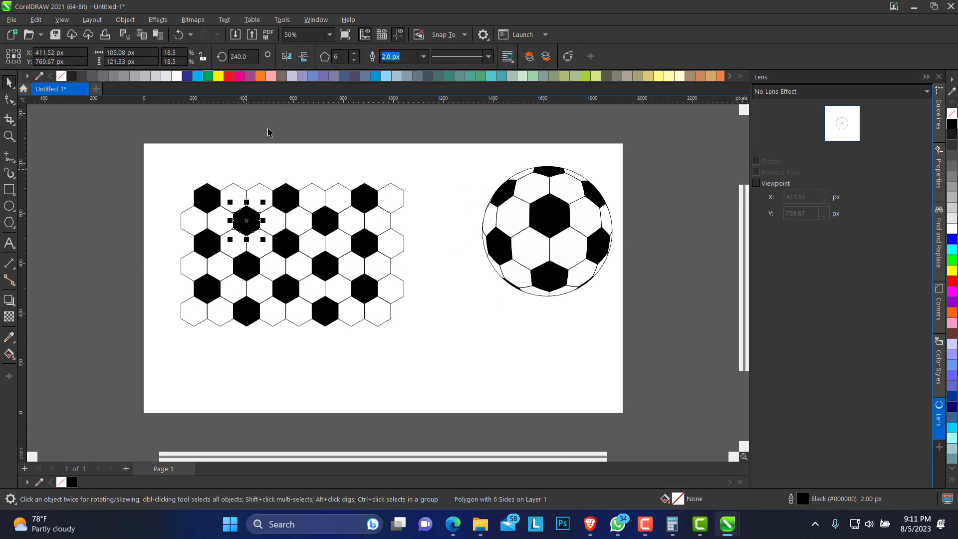
pyautogui.click(186, 76)
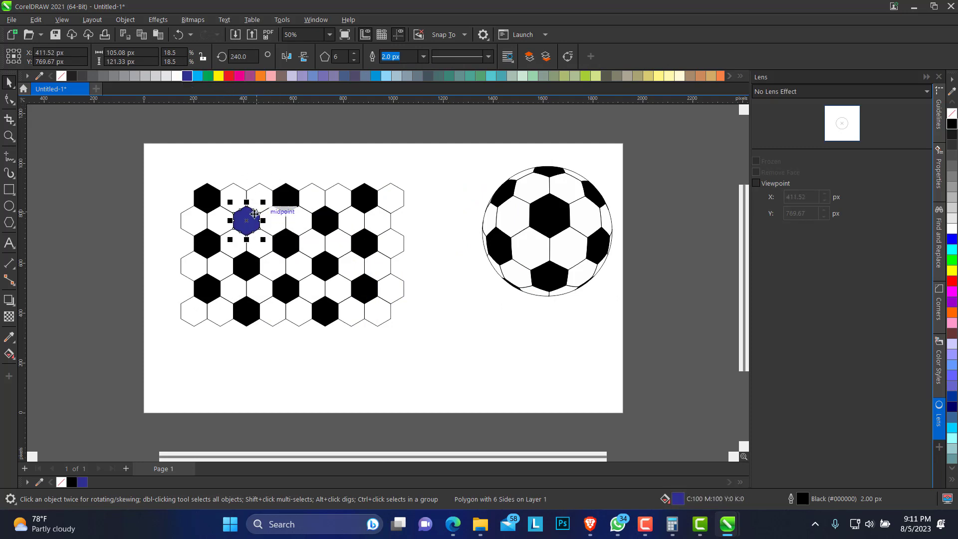
pyautogui.click(257, 198)
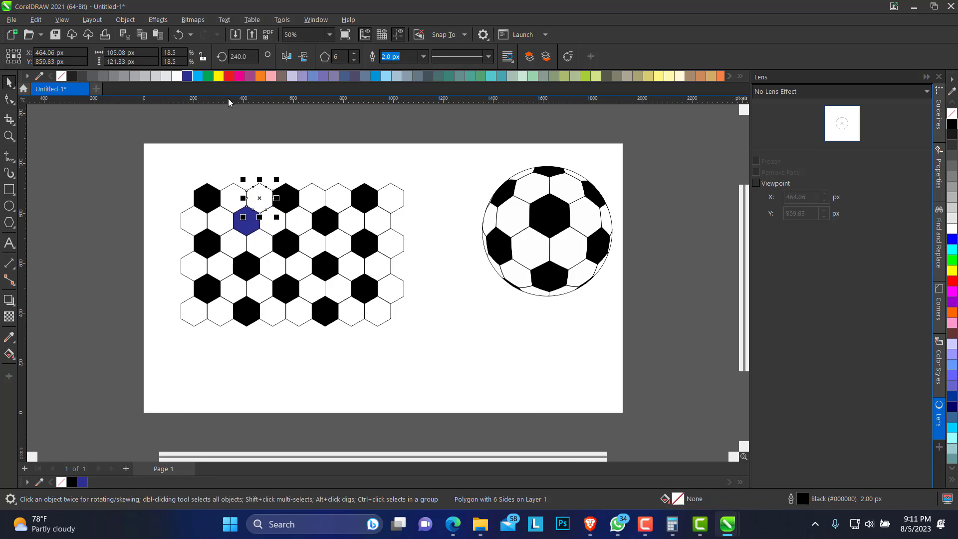
pyautogui.click(209, 76)
pyautogui.click(273, 222)
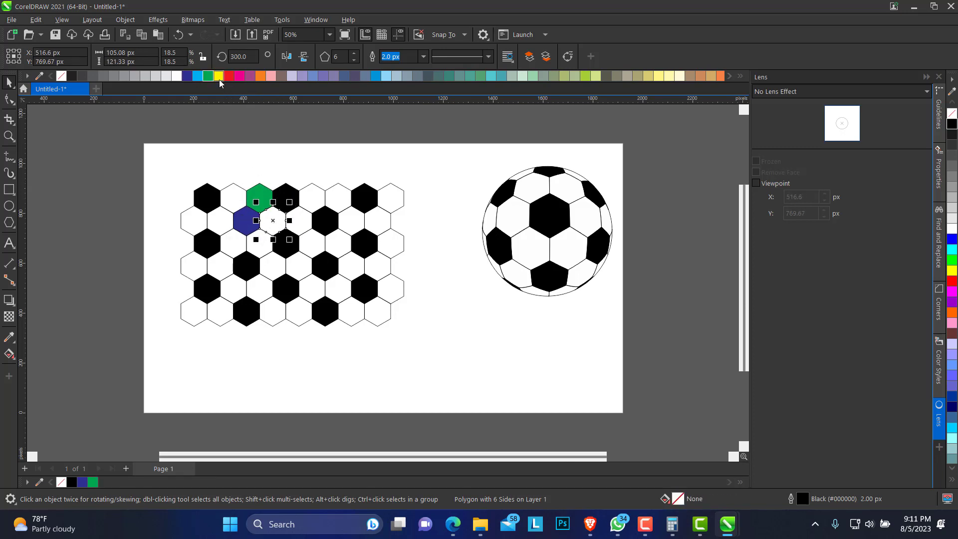
pyautogui.click(220, 75)
pyautogui.click(259, 240)
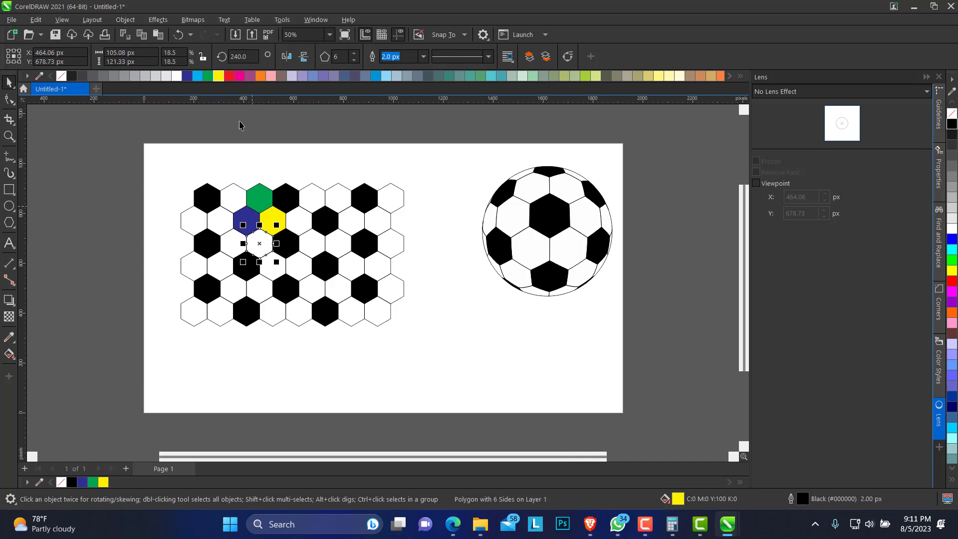
pyautogui.click(229, 76)
pyautogui.click(235, 243)
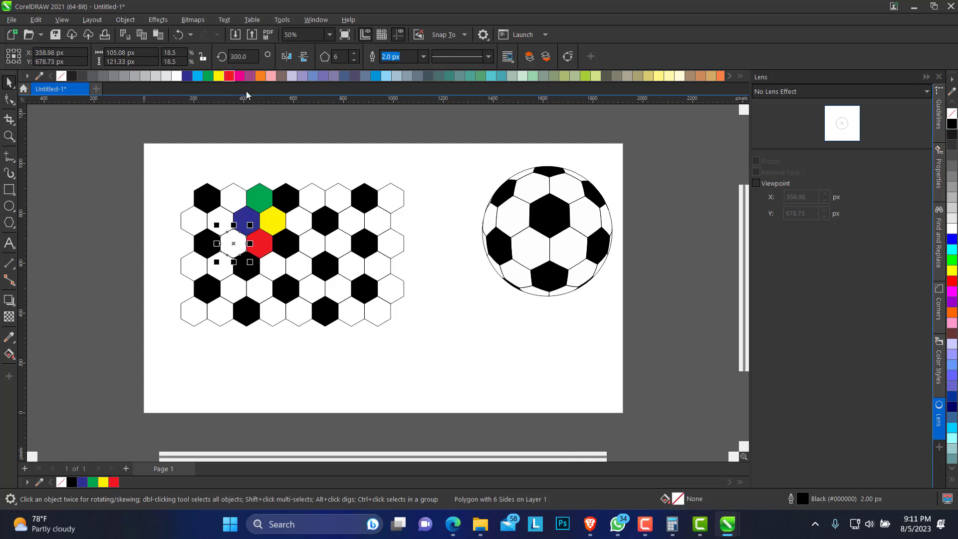
pyautogui.click(232, 76)
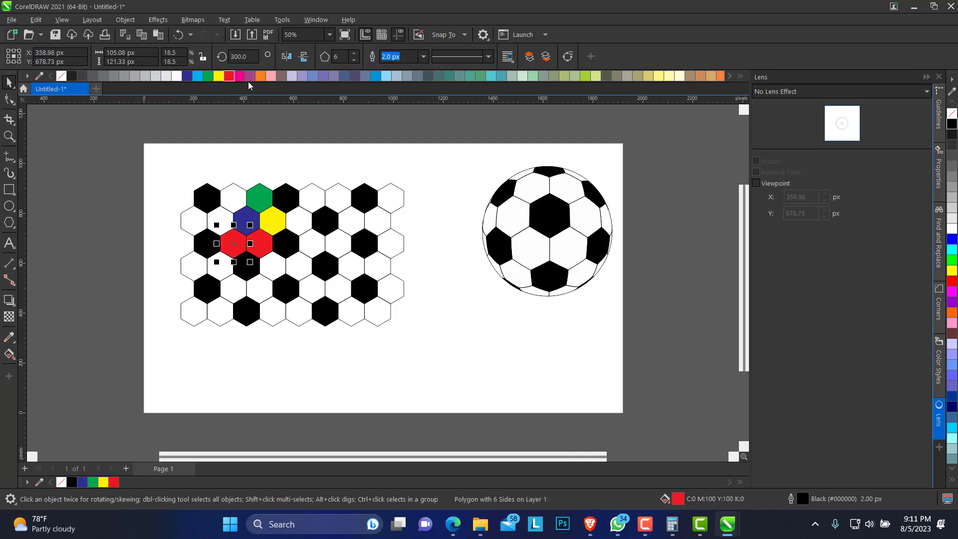
pyautogui.click(227, 216)
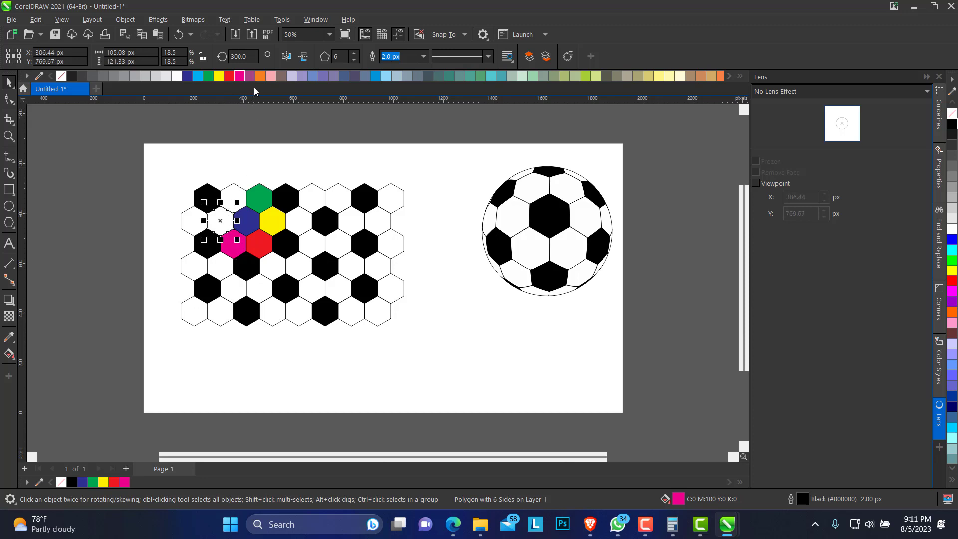
pyautogui.click(250, 76)
pyautogui.click(259, 76)
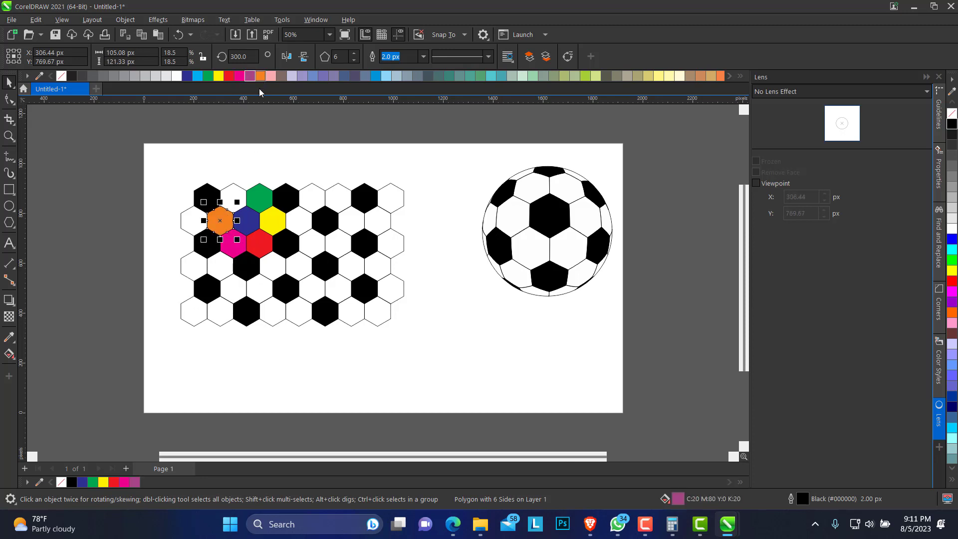
# - Fill two top-row hexagons pink and orange, undoing a lavender fill
pyautogui.click(238, 199)
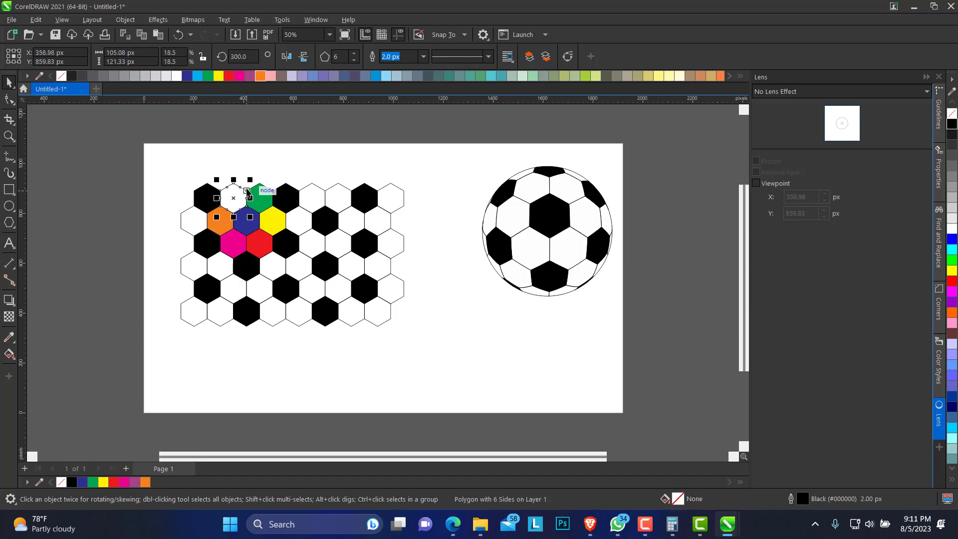
pyautogui.click(272, 76)
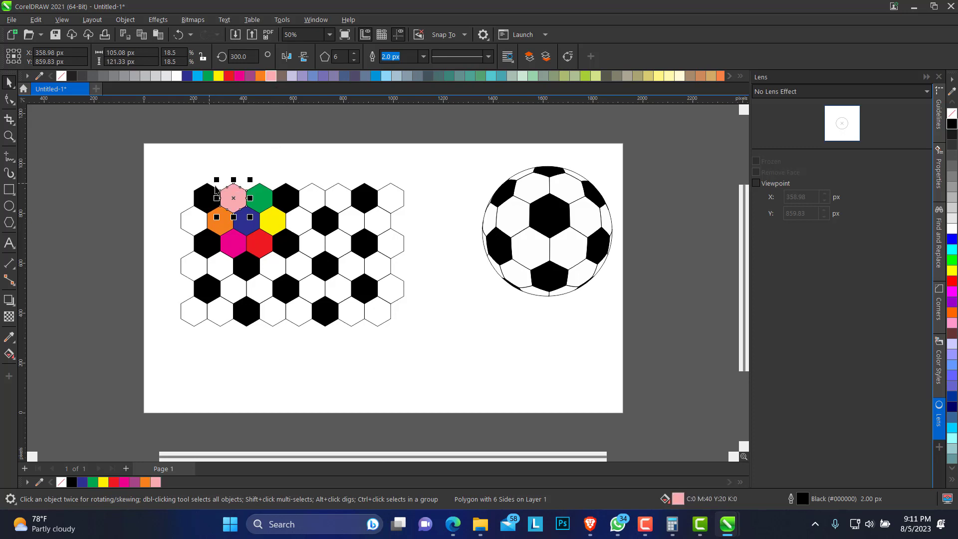
pyautogui.click(308, 201)
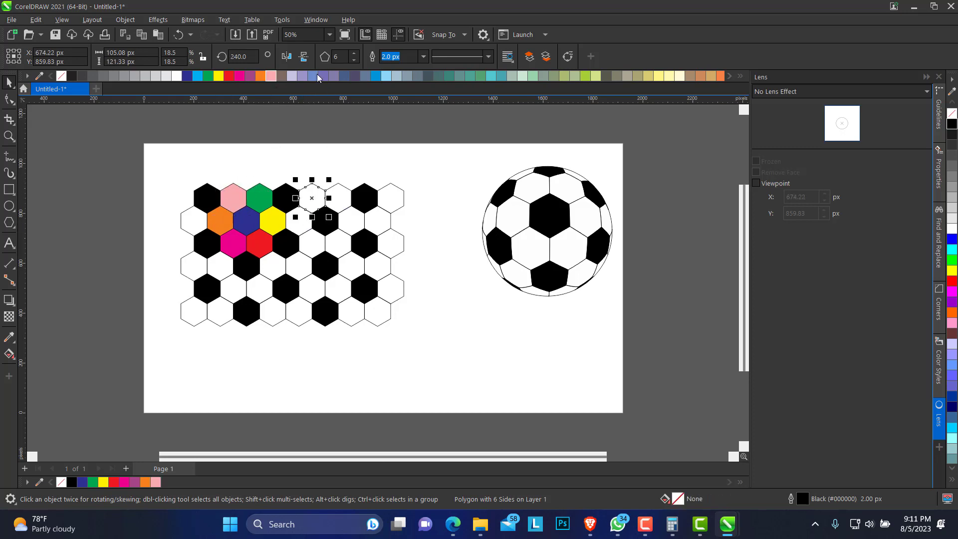
pyautogui.click(292, 75)
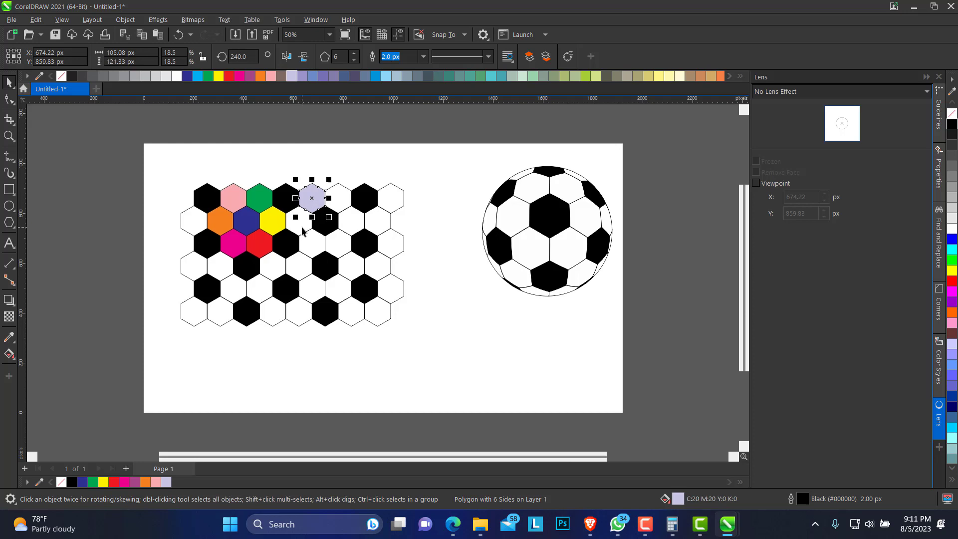
pyautogui.hotkey('ctrl', 'z')
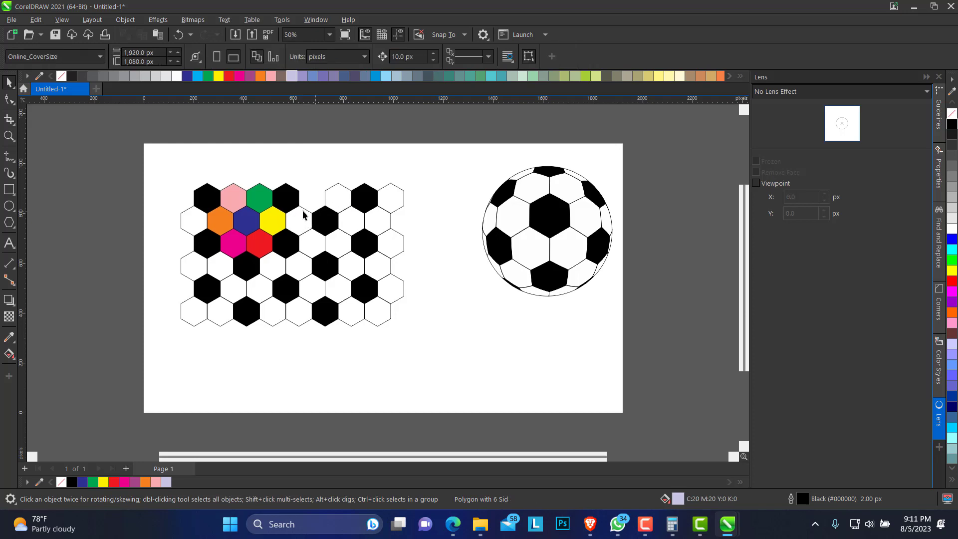
pyautogui.click(259, 76)
# - Fill five more hexagons purple, magenta, red, yellow and green, then select the lower rows
pyautogui.click(336, 190)
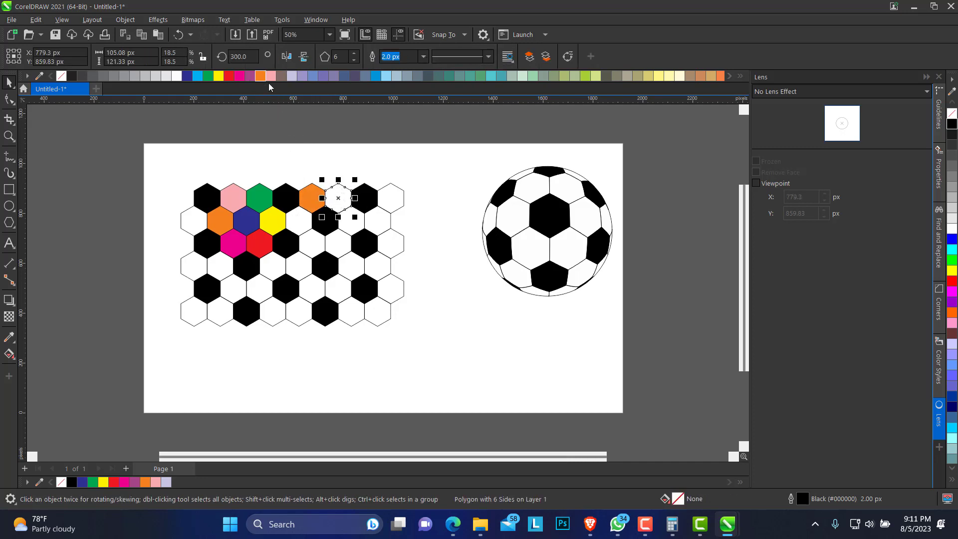
pyautogui.click(250, 76)
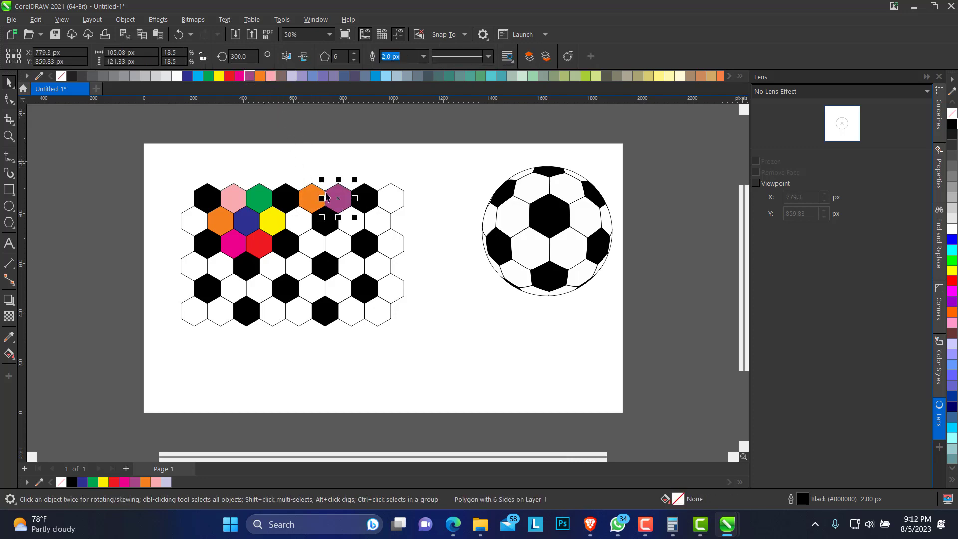
pyautogui.click(349, 227)
pyautogui.click(241, 75)
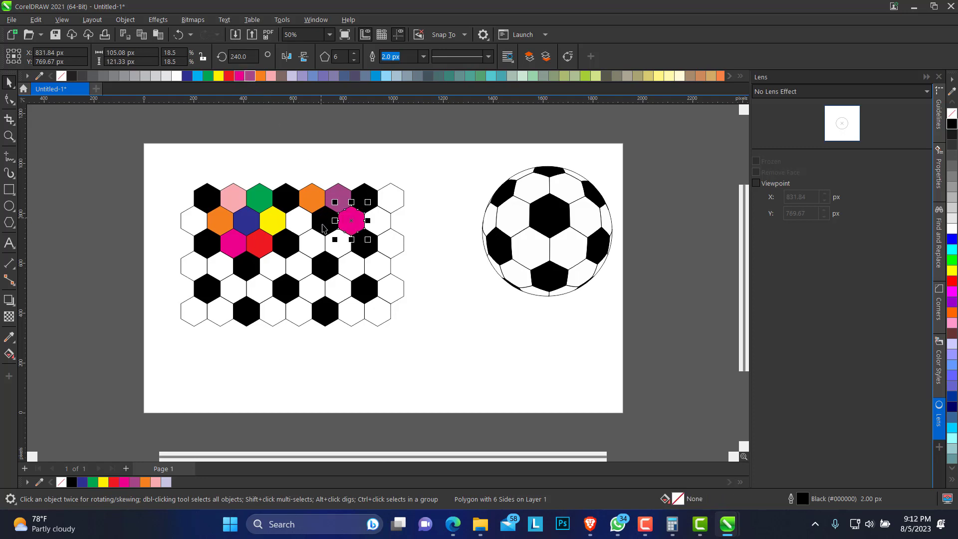
pyautogui.click(340, 245)
pyautogui.click(228, 76)
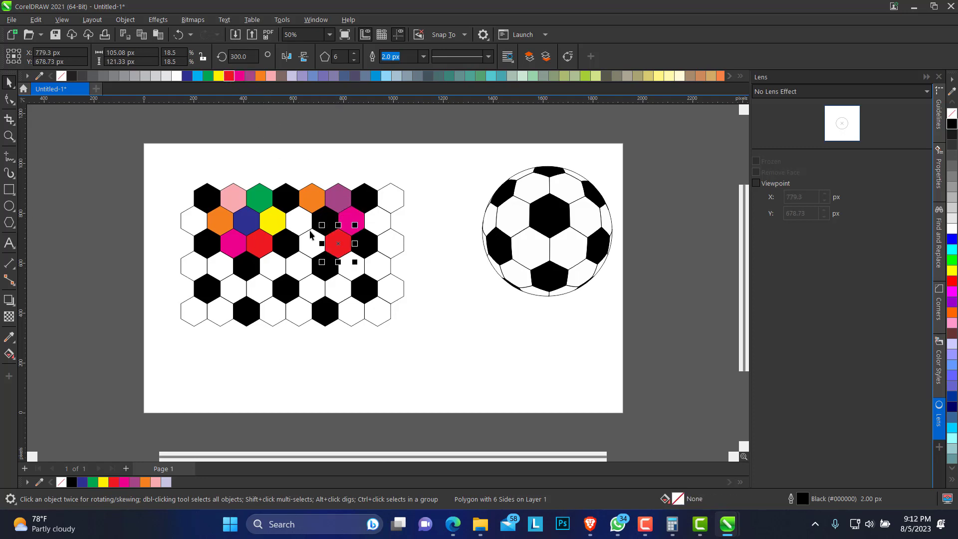
pyautogui.click(313, 236)
pyautogui.click(218, 76)
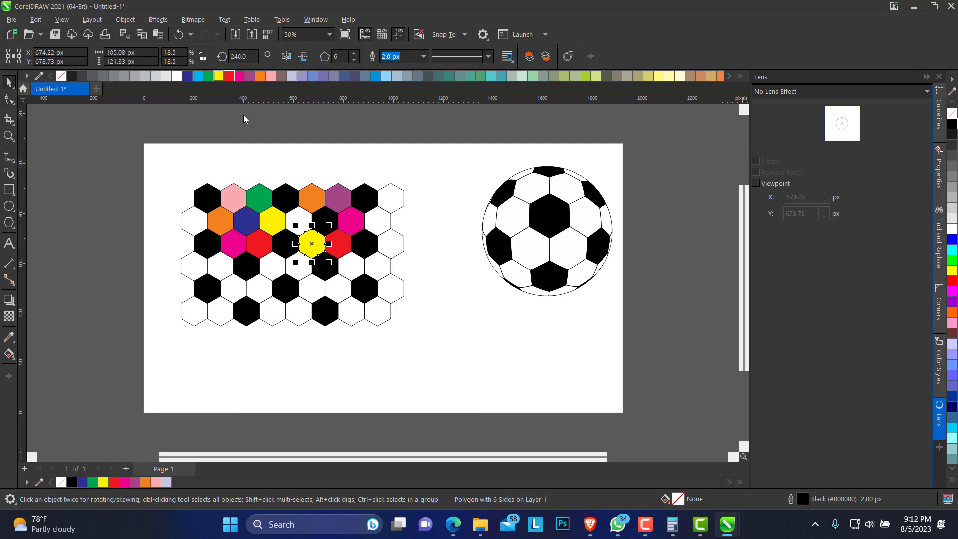
pyautogui.click(300, 221)
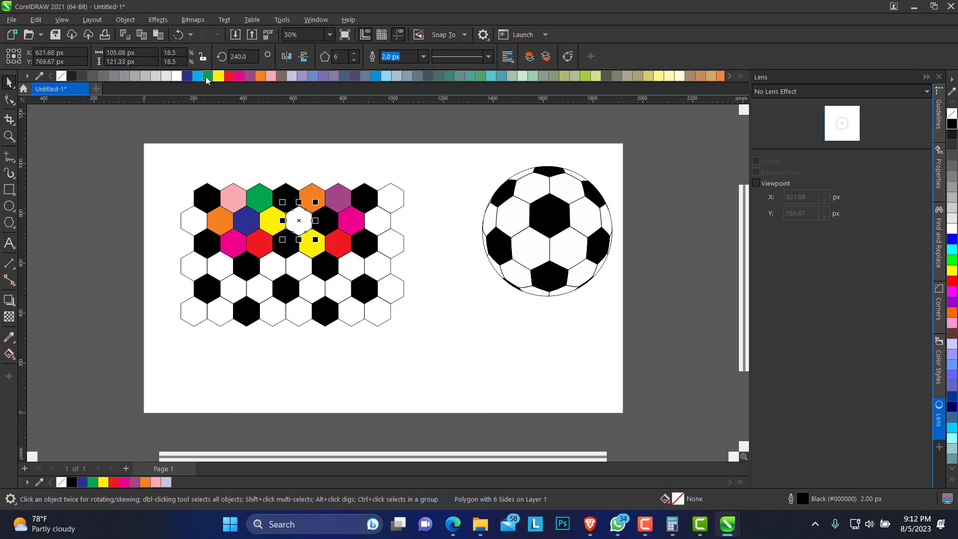
pyautogui.click(205, 76)
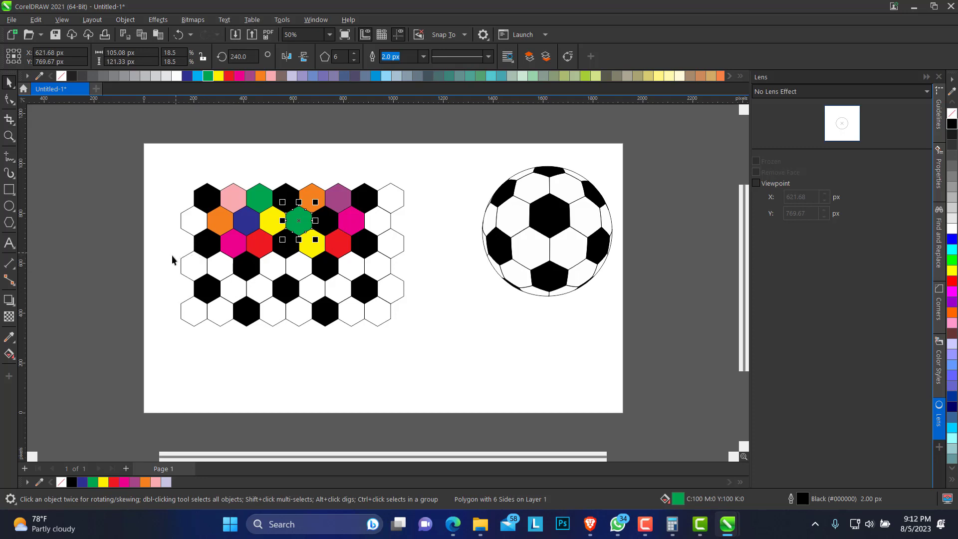
pyautogui.moveTo(164, 248); pyautogui.dragTo(433, 354)
# - Delete the lower hexagon rows and fill the last white ones yellow, green, cyan and cyan
pyautogui.press('Delete')
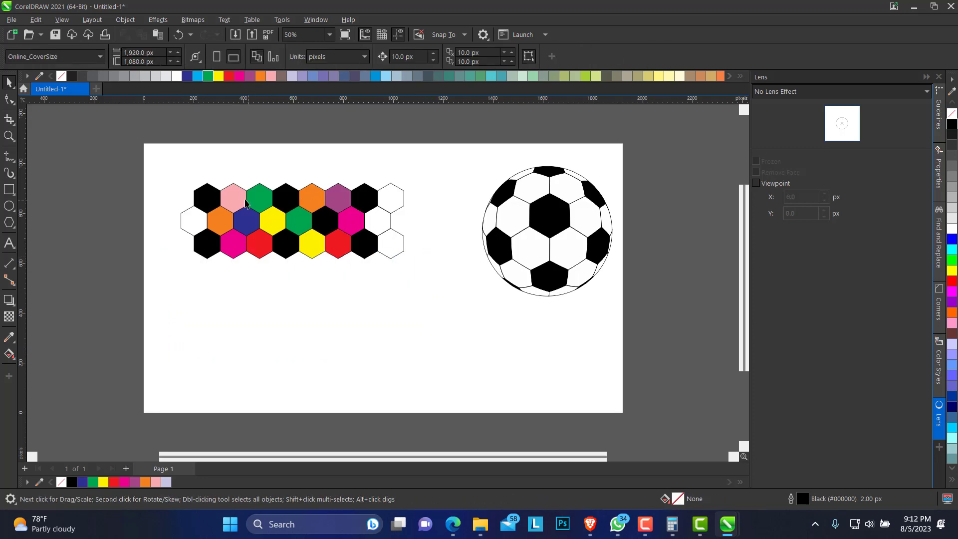
pyautogui.moveTo(146, 160); pyautogui.dragTo(429, 280)
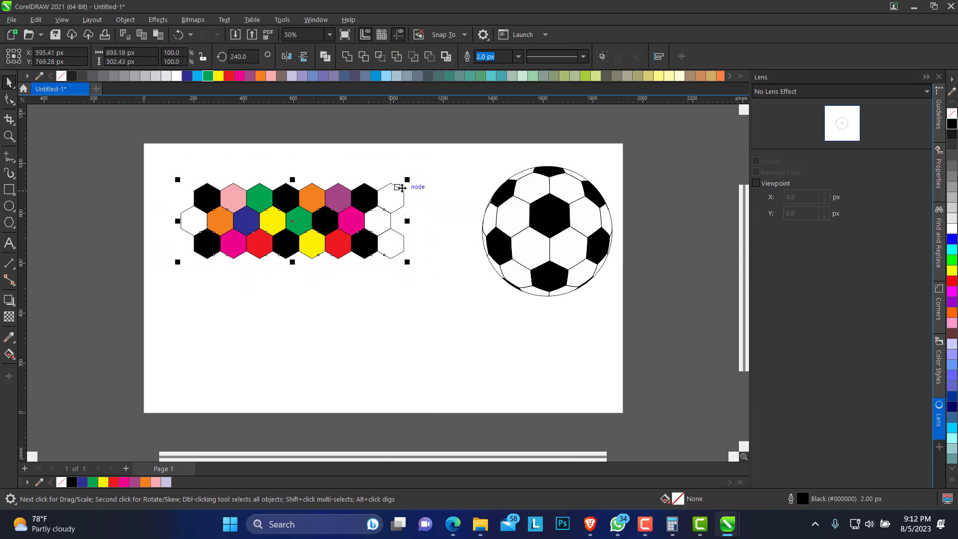
pyautogui.click(403, 202)
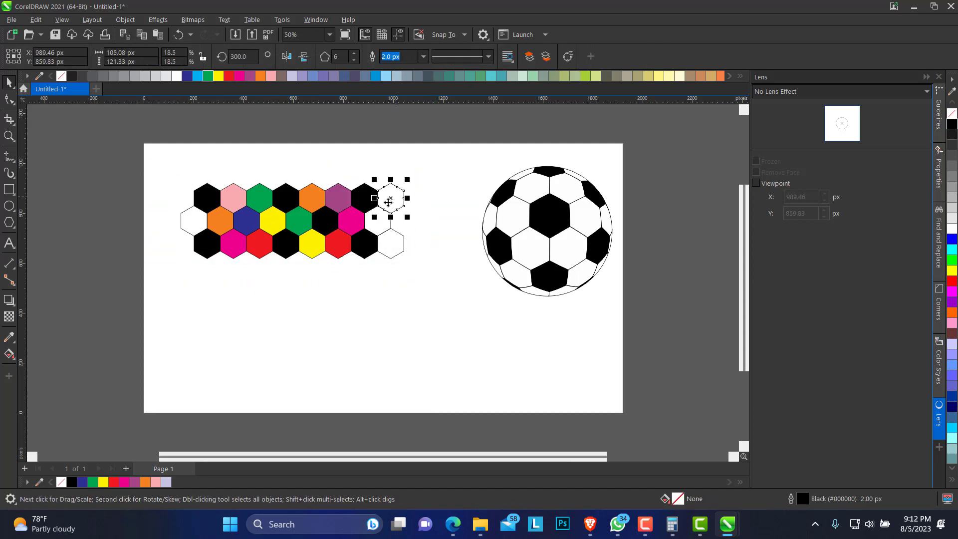
pyautogui.click(218, 76)
pyautogui.click(381, 223)
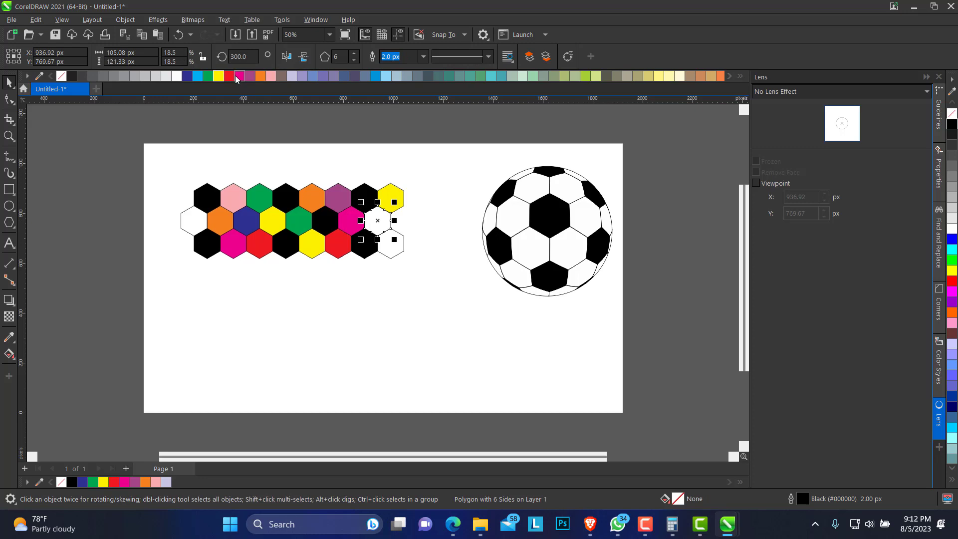
pyautogui.click(208, 76)
pyautogui.click(392, 248)
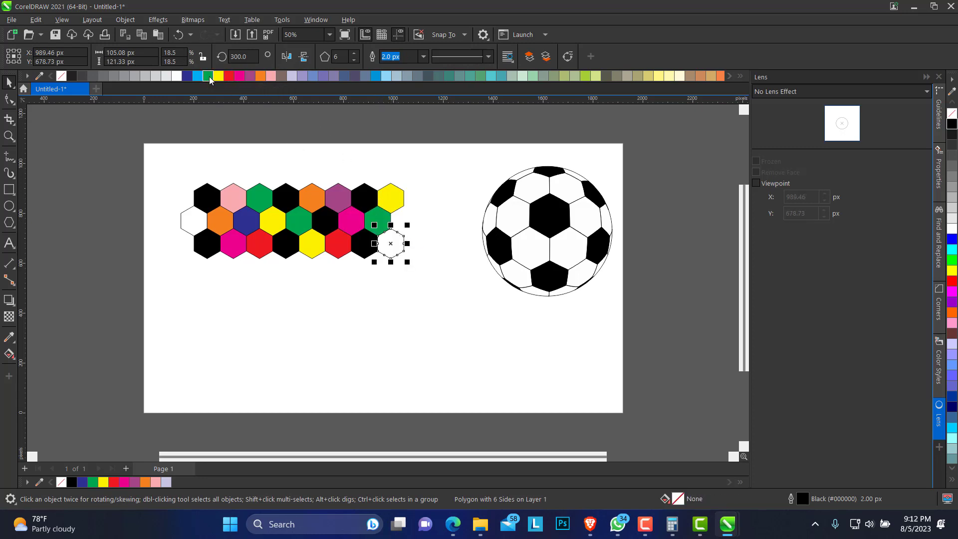
pyautogui.click(198, 77)
pyautogui.click(189, 221)
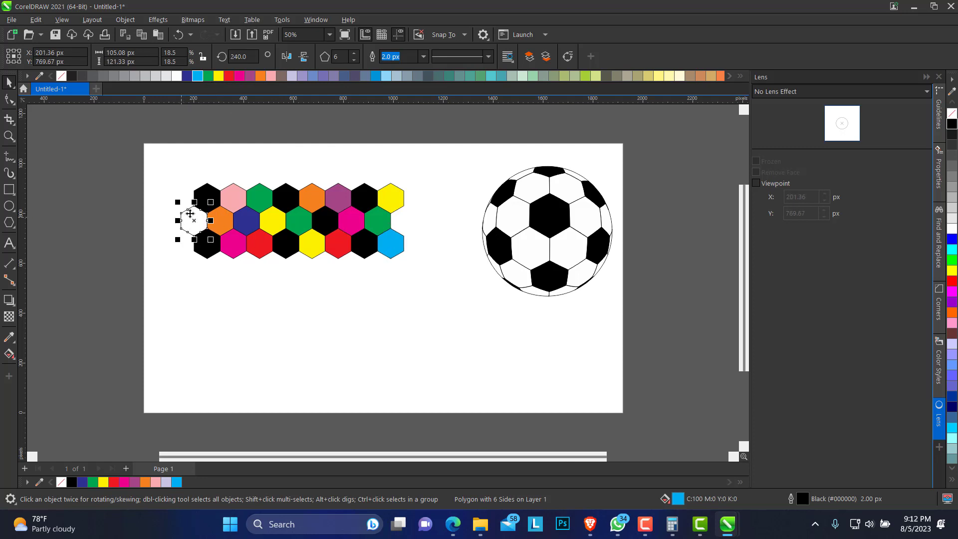
pyautogui.click(198, 76)
# - Duplicate the coloured hexagon block directly below the original
pyautogui.moveTo(144, 161); pyautogui.dragTo(412, 259)
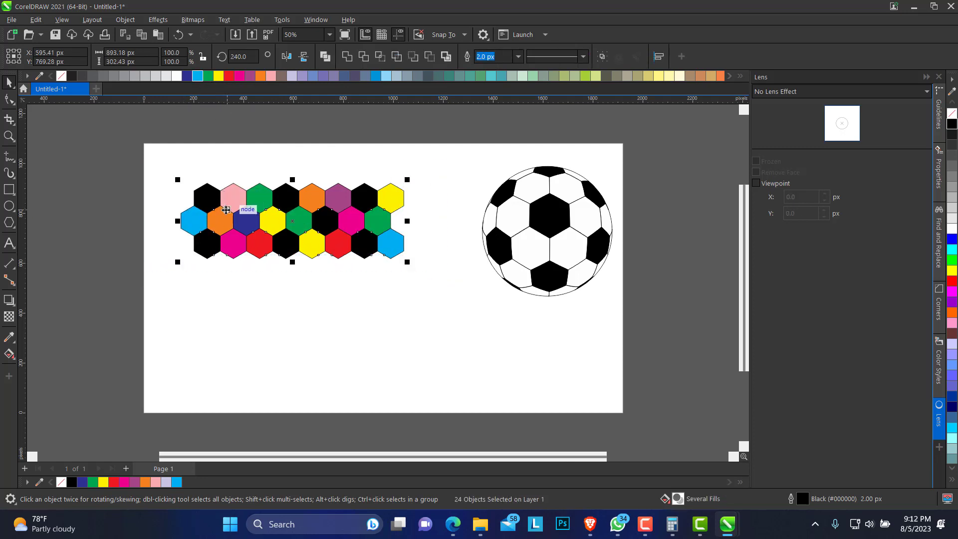
pyautogui.moveTo(220, 191); pyautogui.dragTo(208, 259)
pyautogui.click(88, 231)
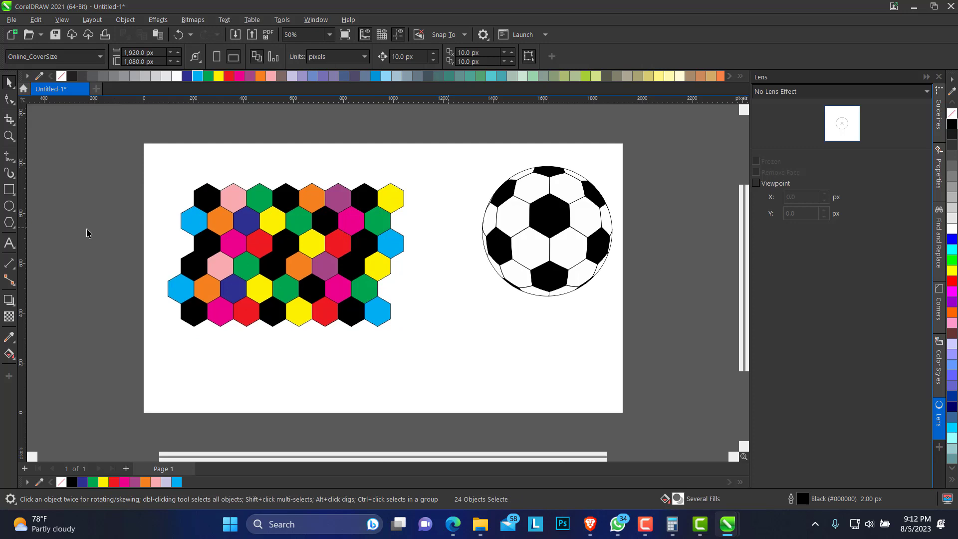
pyautogui.click(9, 206)
# - Draw a large circle over the hexagon grid's centre, then zoom in on the grid
pyautogui.moveTo(221, 196); pyautogui.dragTo(344, 324)
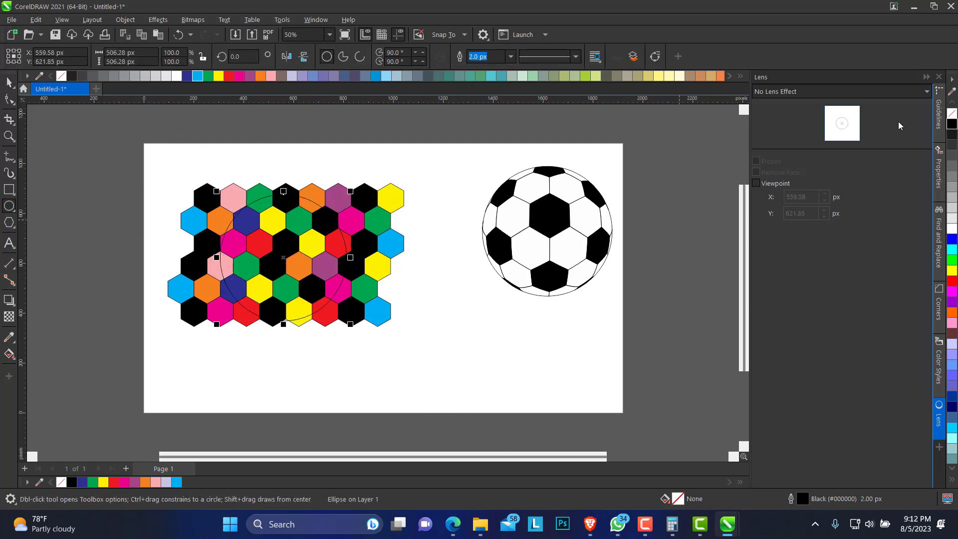
pyautogui.click(807, 95)
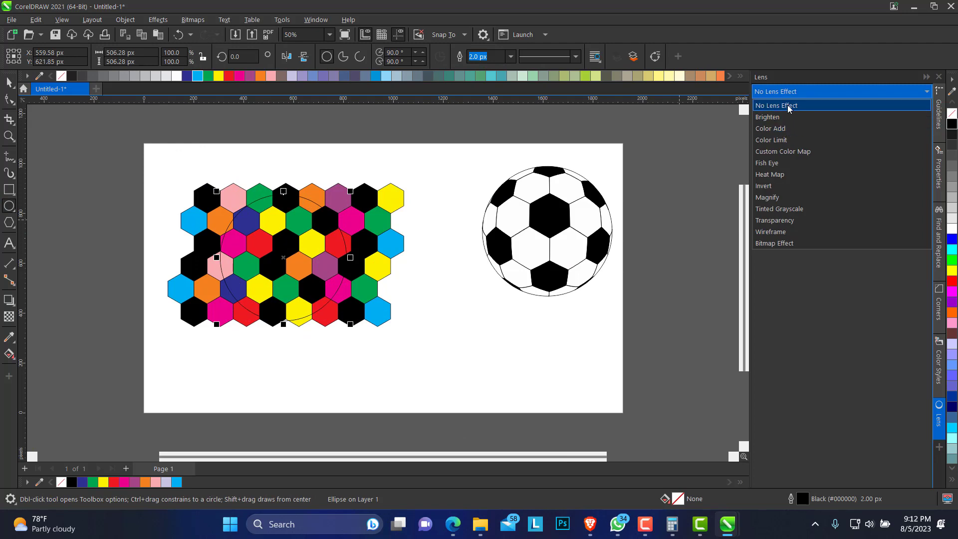
pyautogui.press('Escape')
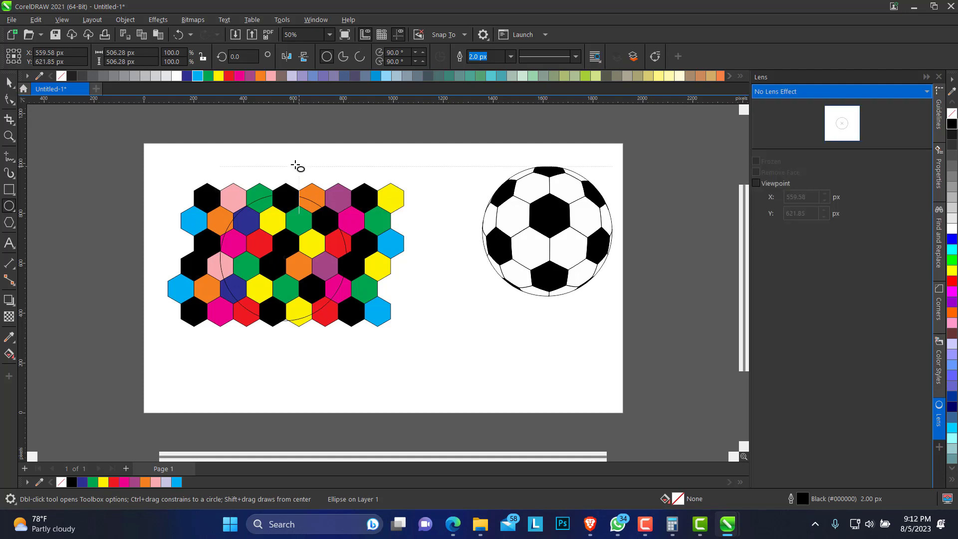
pyautogui.click(295, 166)
pyautogui.click(9, 81)
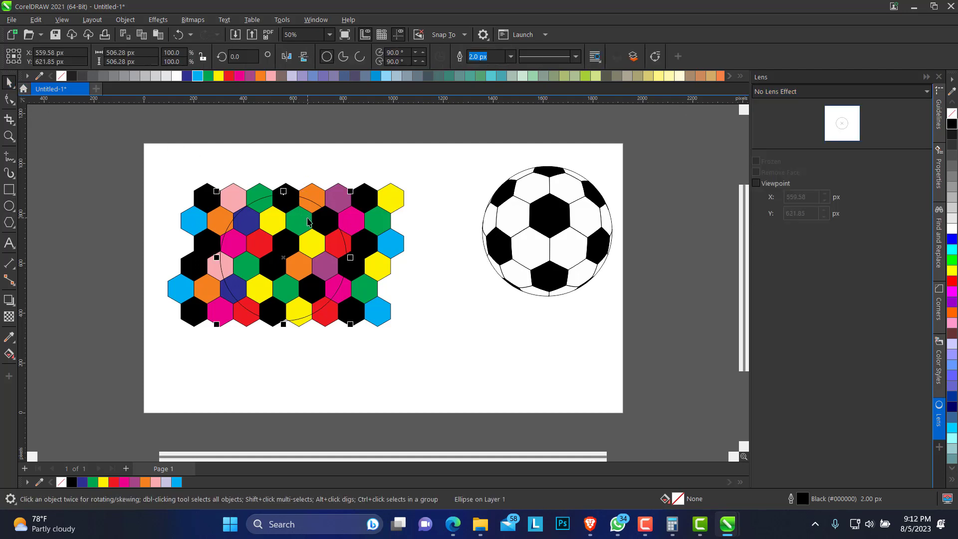
pyautogui.click(9, 136)
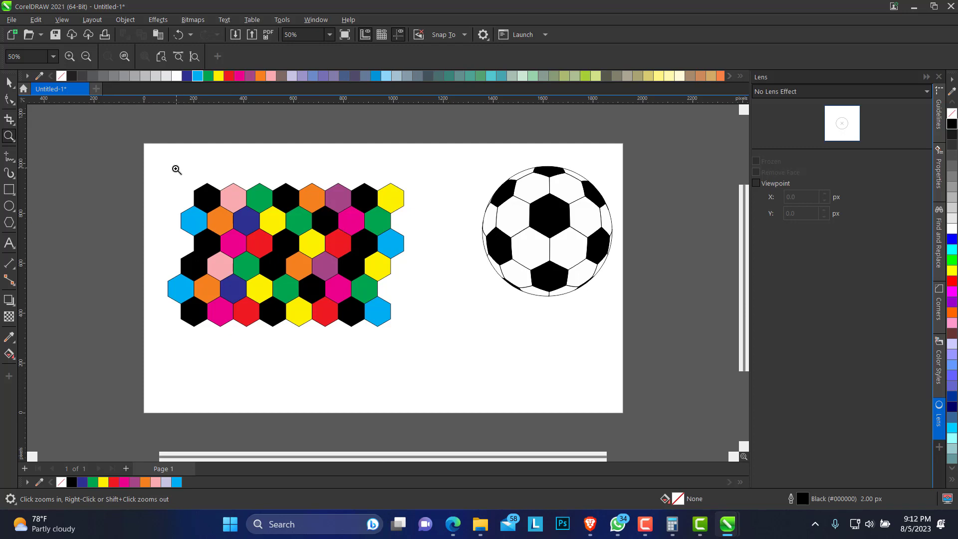
pyautogui.moveTo(175, 168); pyautogui.dragTo(425, 339)
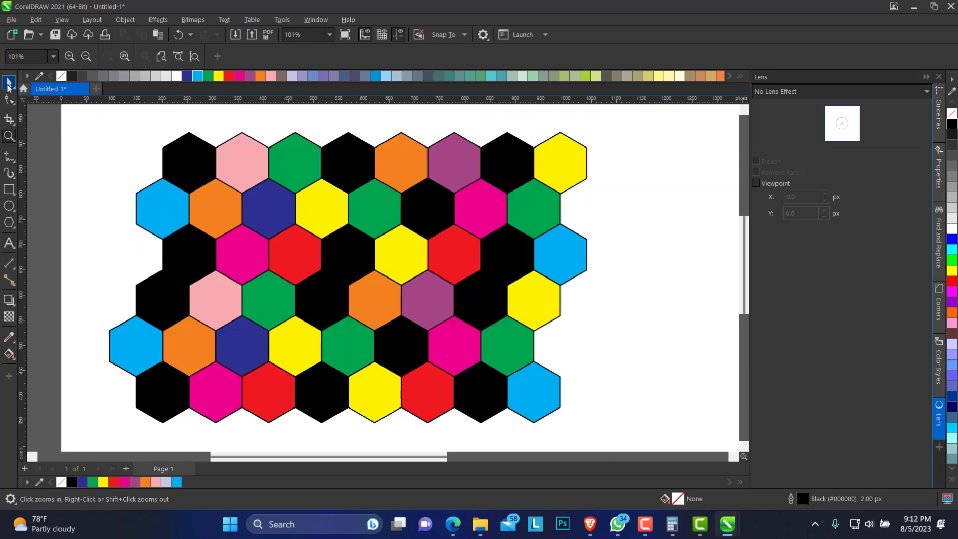
# - Apply an Inner Shadow to the top-row pink hexagon at opacity 30 with feathering 18
pyautogui.click(9, 82)
pyautogui.click(255, 176)
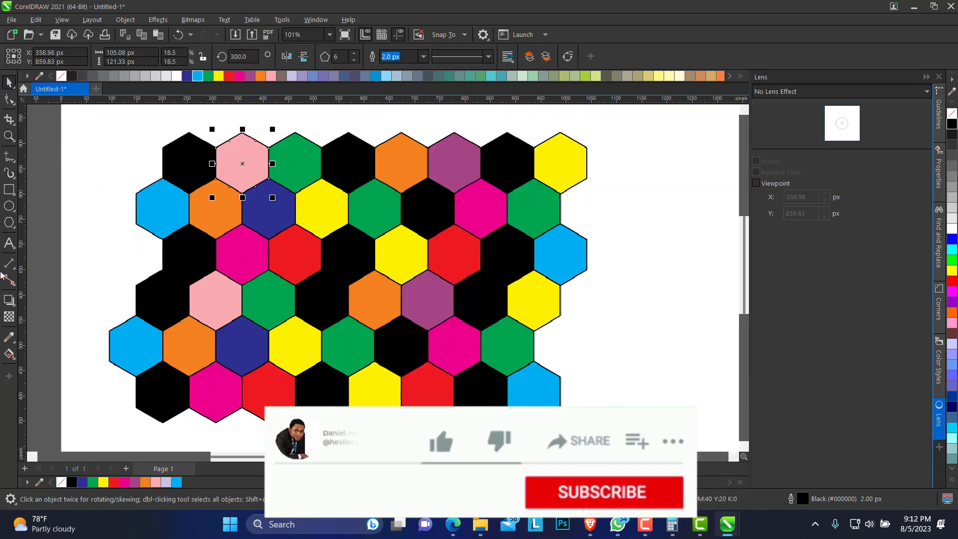
pyautogui.click(10, 301)
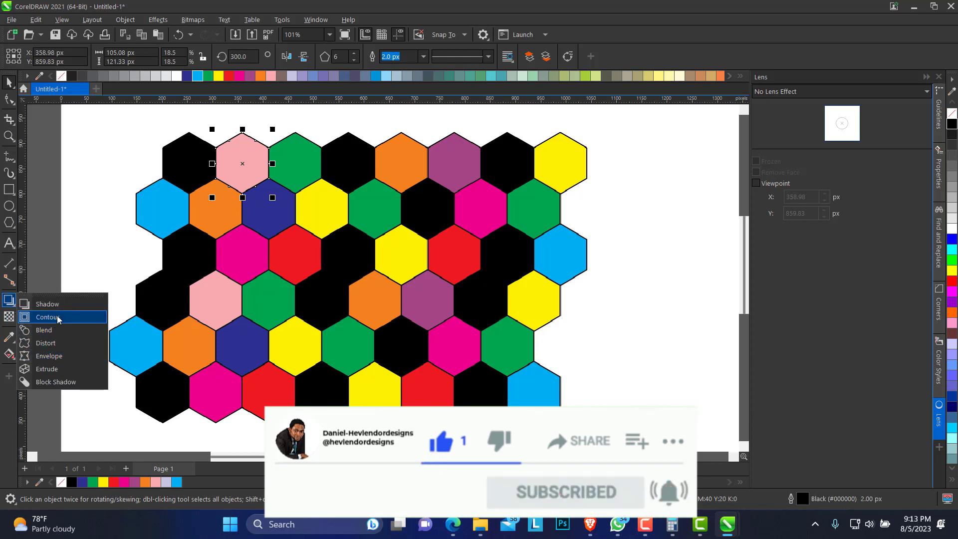
pyautogui.click(59, 304)
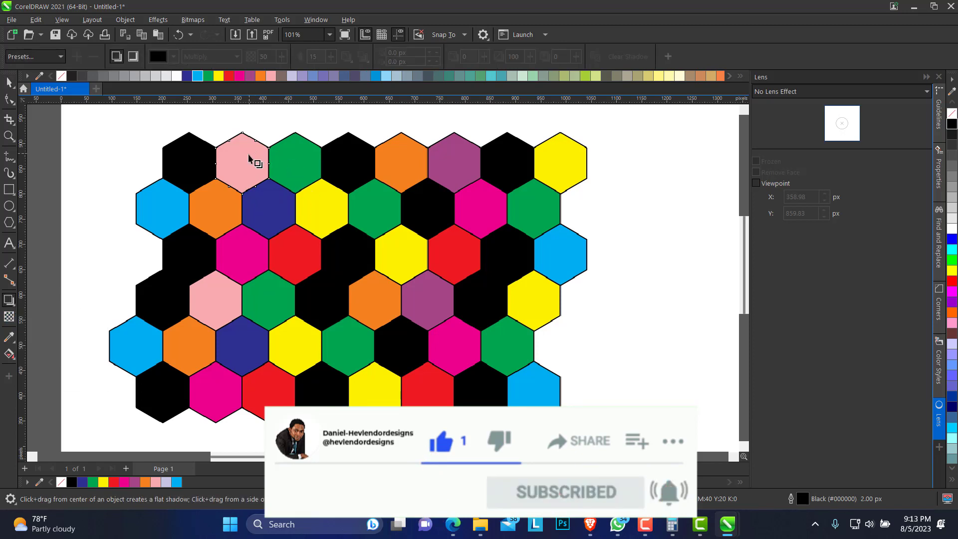
pyautogui.click(133, 57)
pyautogui.moveTo(242, 164); pyautogui.dragTo(273, 191)
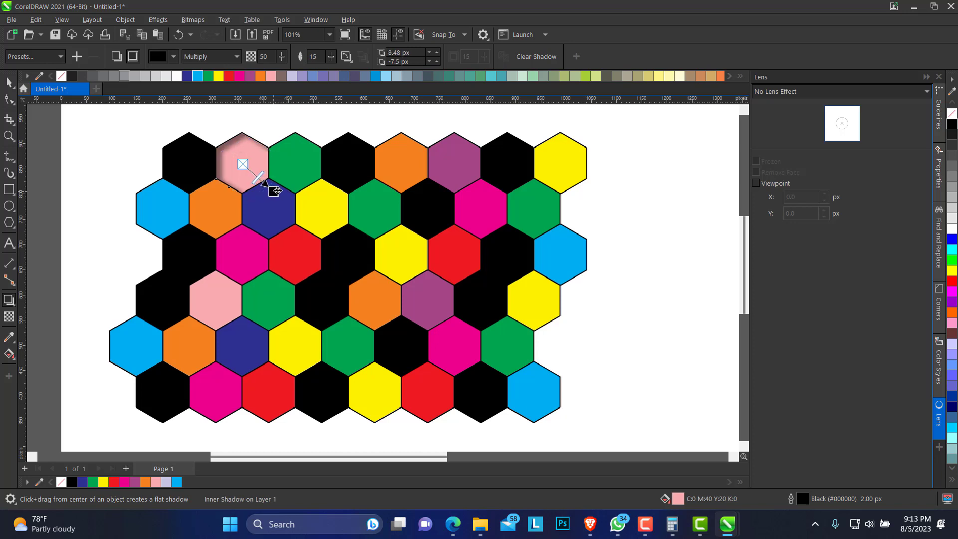
pyautogui.click(279, 60)
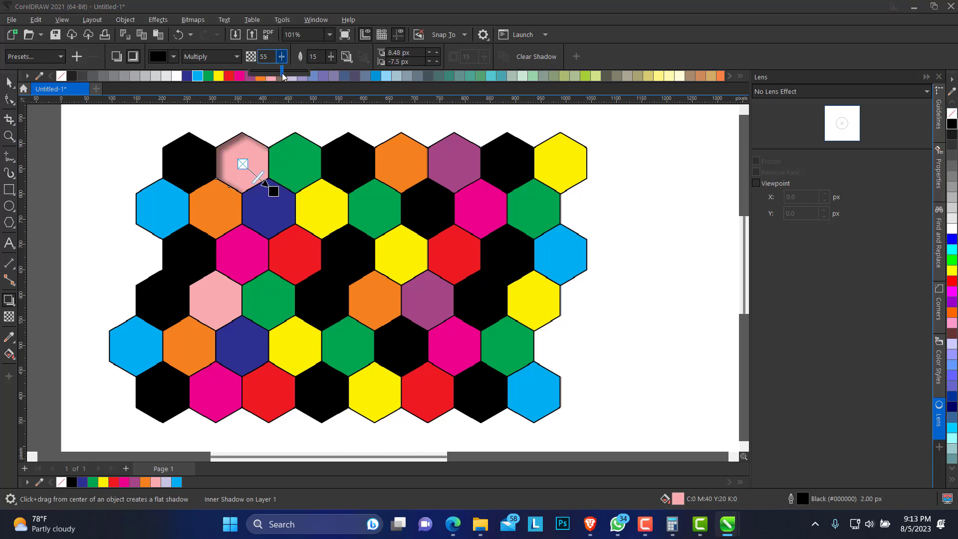
pyautogui.moveTo(268, 76); pyautogui.dragTo(268, 76)
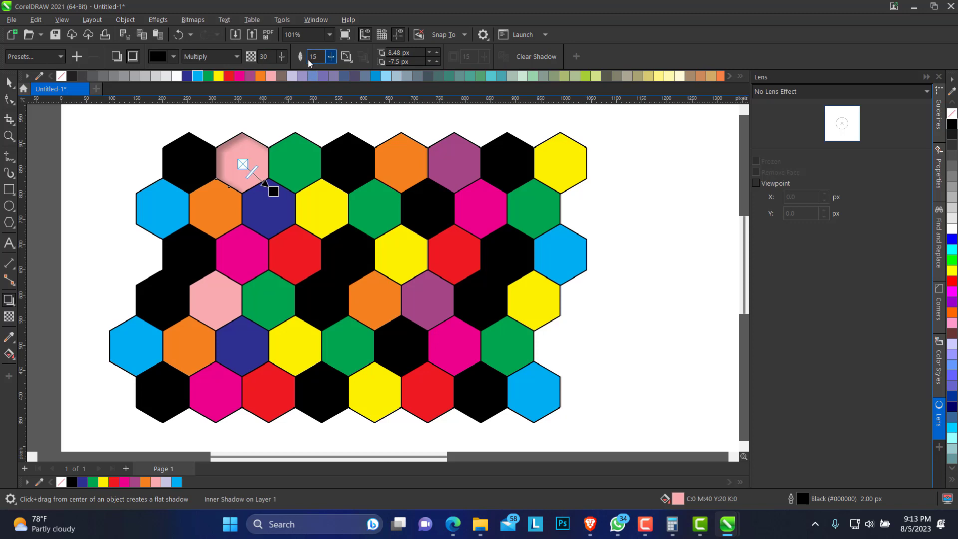
pyautogui.click(332, 59)
pyautogui.click(9, 82)
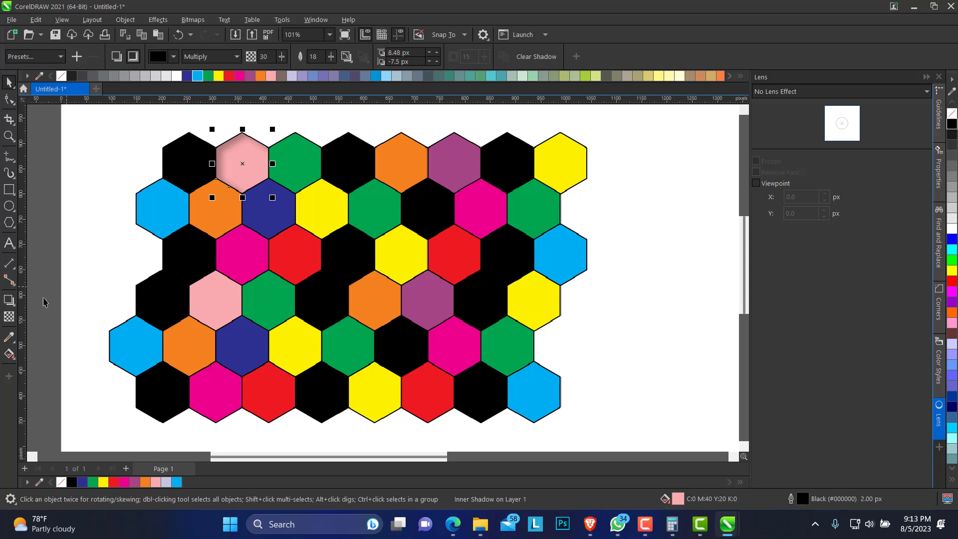
# - Set up the Attributes Eyedropper to copy the Shadow effect
pyautogui.click(13, 344)
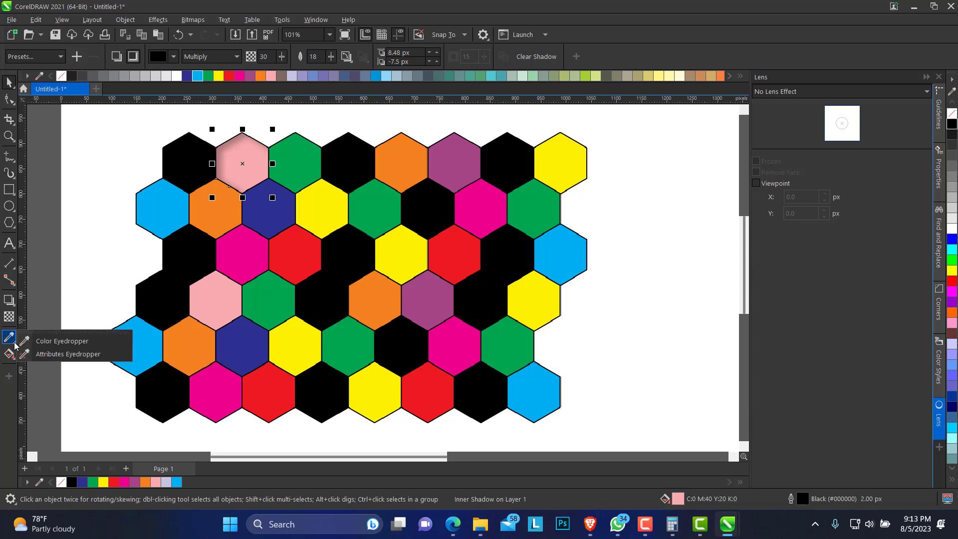
pyautogui.click(52, 356)
pyautogui.click(69, 57)
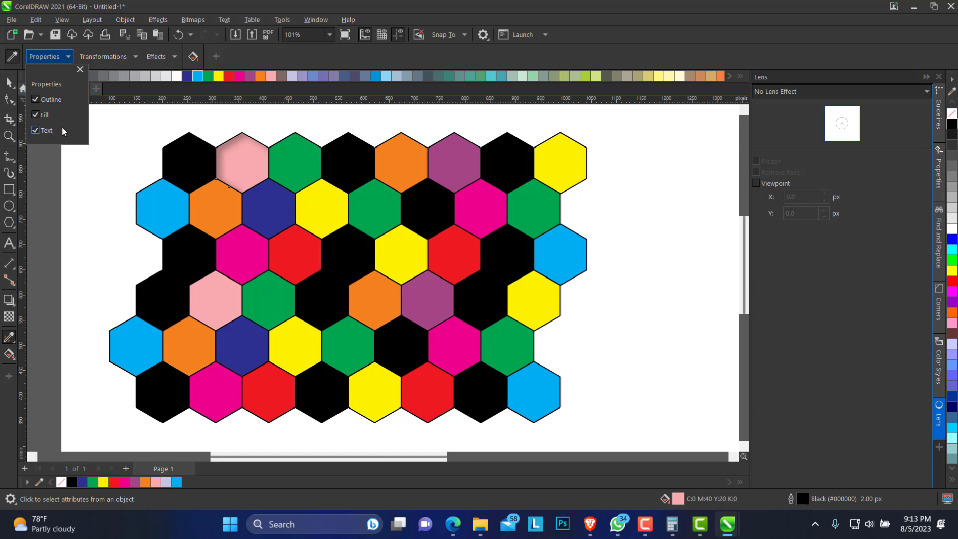
pyautogui.click(104, 58)
pyautogui.click(135, 58)
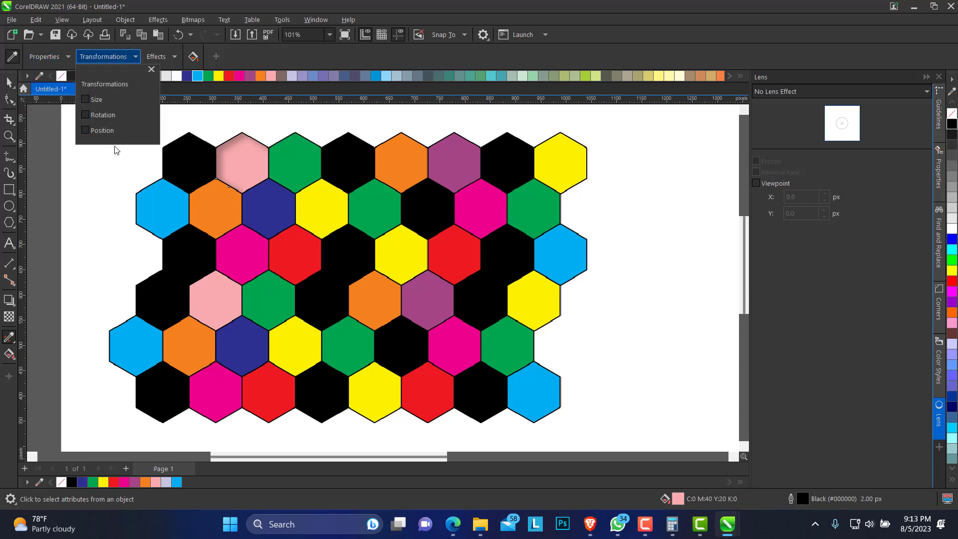
pyautogui.click(174, 58)
pyautogui.click(175, 58)
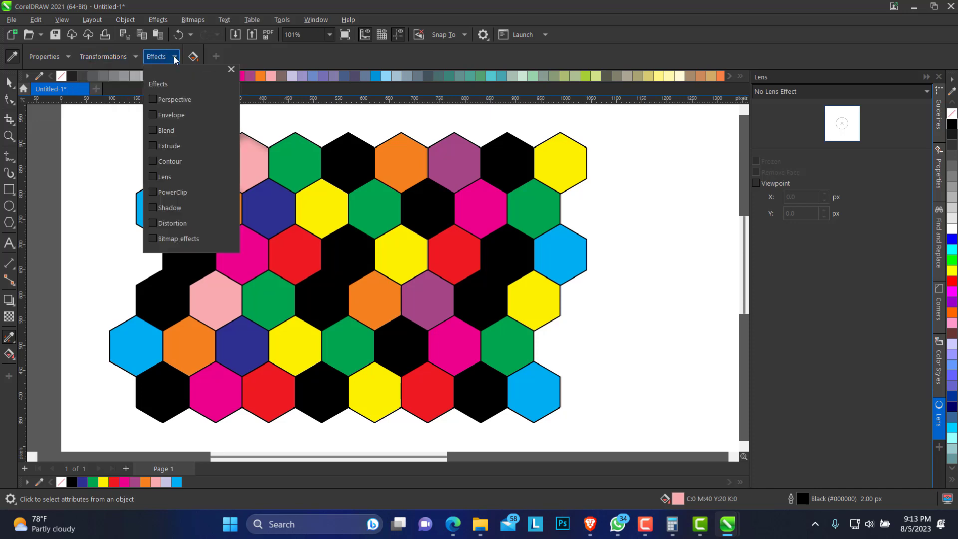
pyautogui.click(153, 208)
pyautogui.click(118, 156)
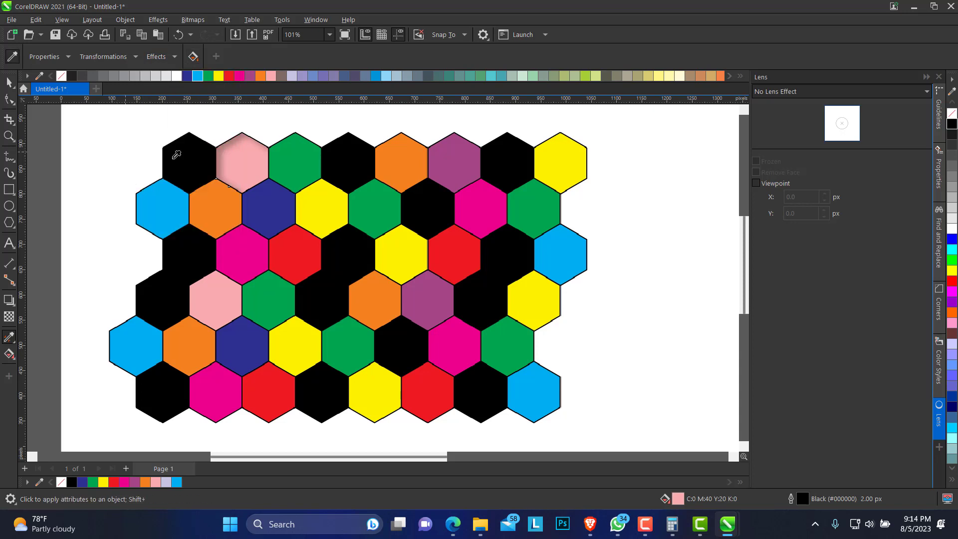
# - Sample the pink hexagon and undo the accidental pink fills on two neighbouring hexagons
pyautogui.click(246, 158)
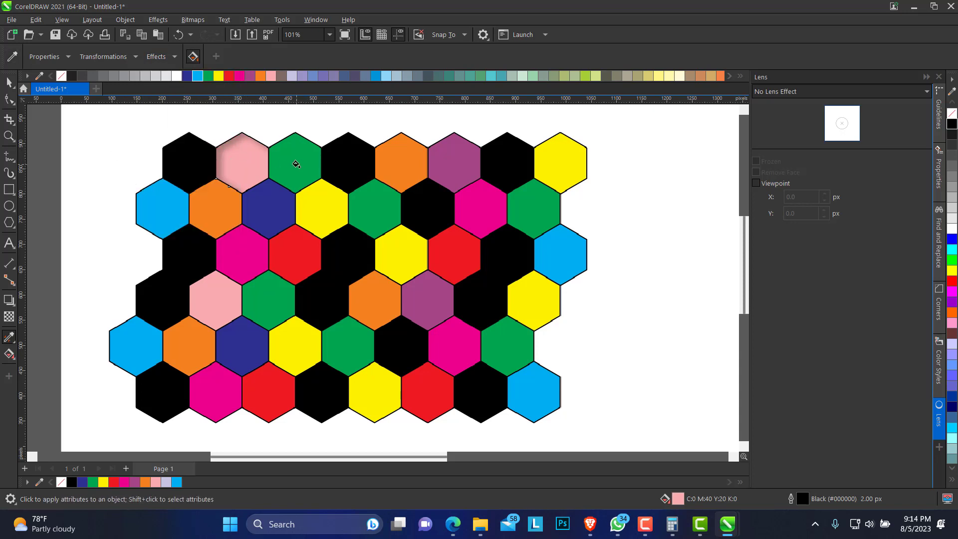
pyautogui.click(319, 172)
pyautogui.click(352, 167)
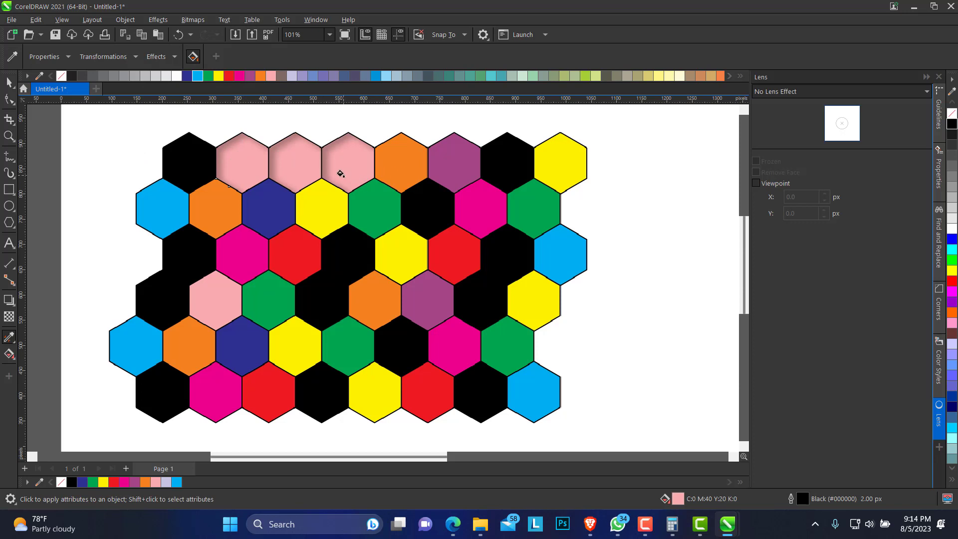
pyautogui.hotkey('ctrl', 'z')
pyautogui.hotkey('ctrl', 'z')
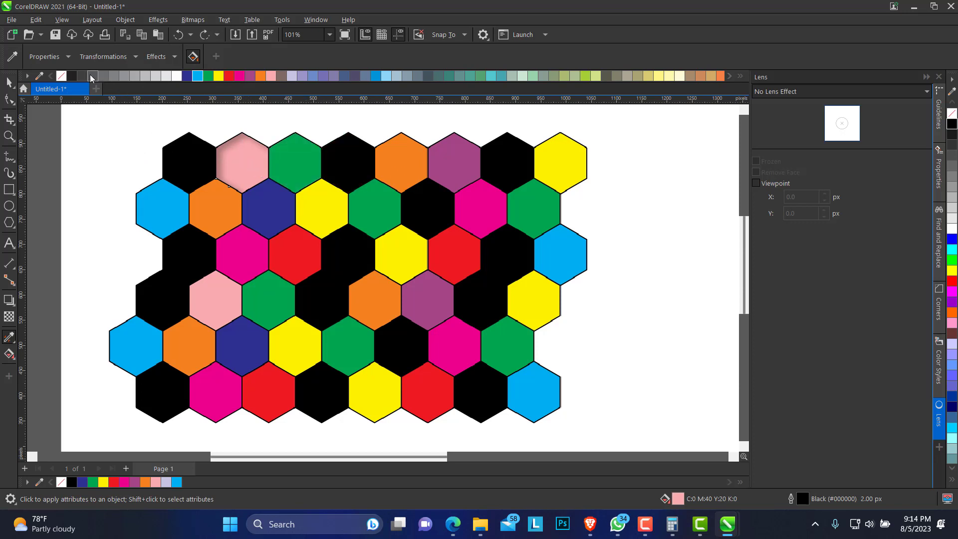
pyautogui.click(9, 82)
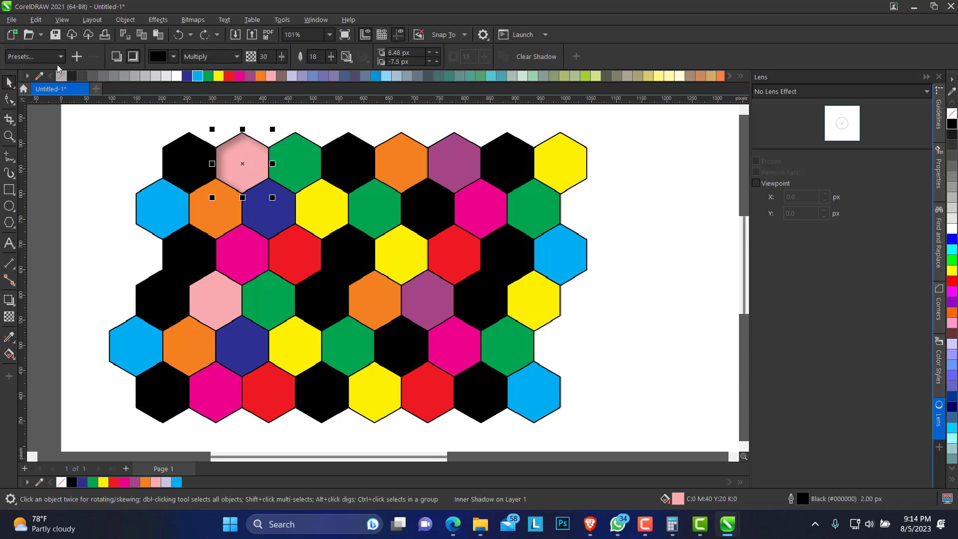
pyautogui.click(9, 336)
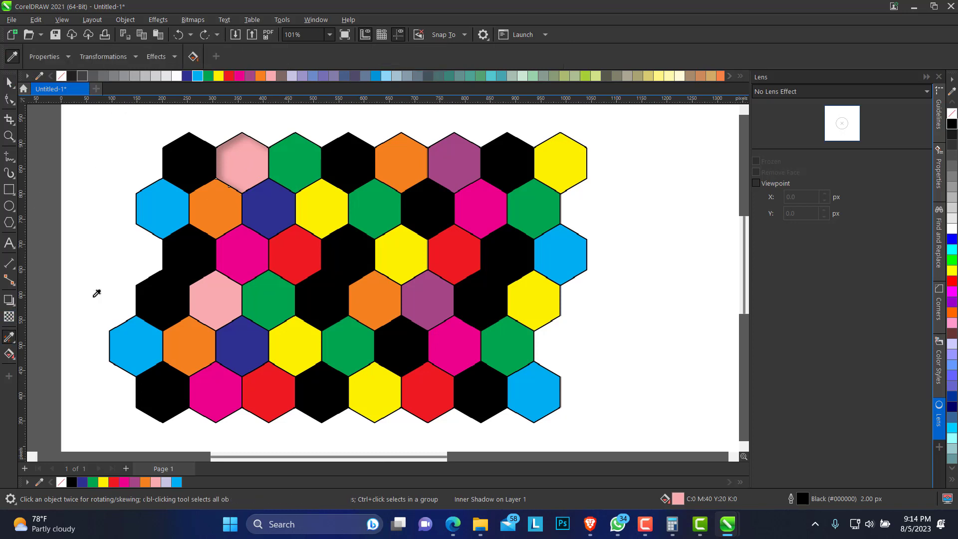
pyautogui.click(66, 56)
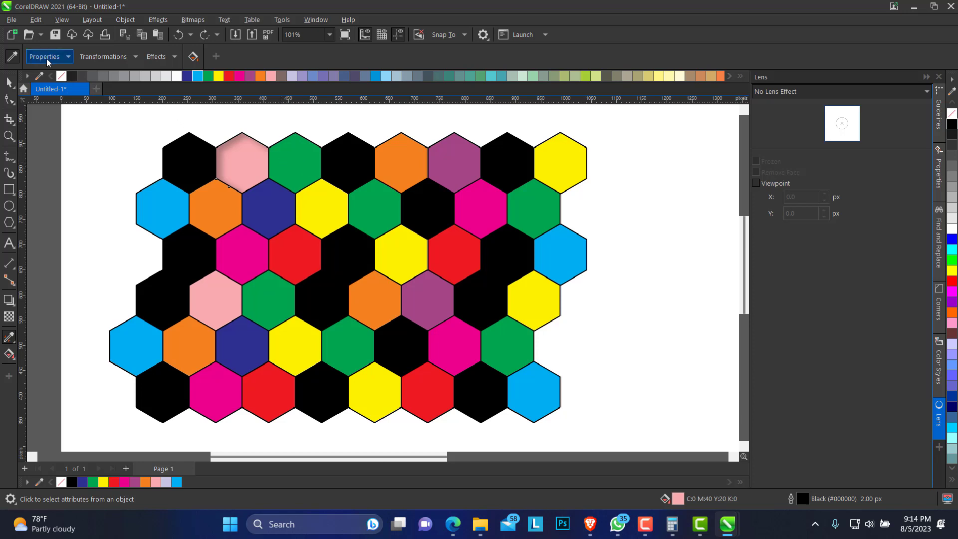
# - Sample the pink hexagon's inner shadow and apply it to the hexagons on the left and centre of the grid
pyautogui.click(71, 59)
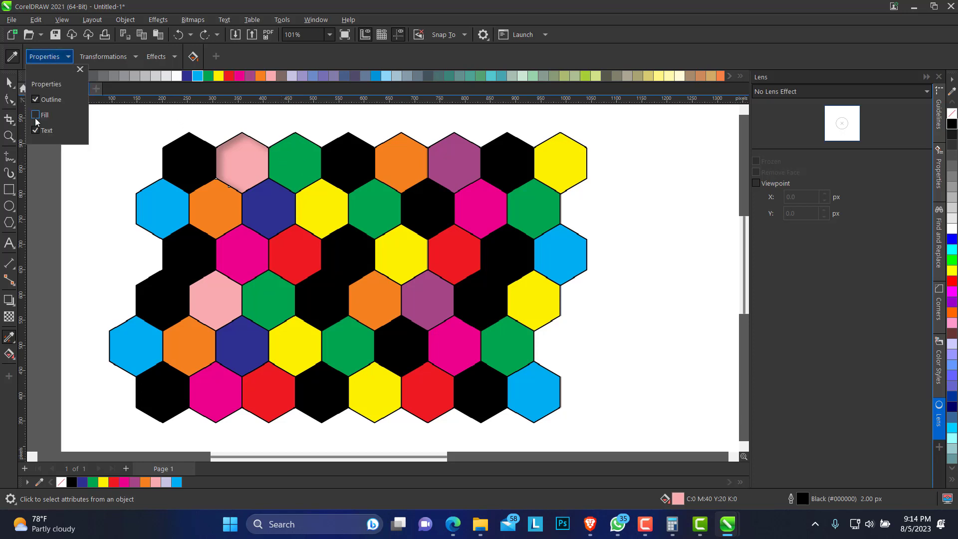
pyautogui.click(273, 163)
pyautogui.click(304, 164)
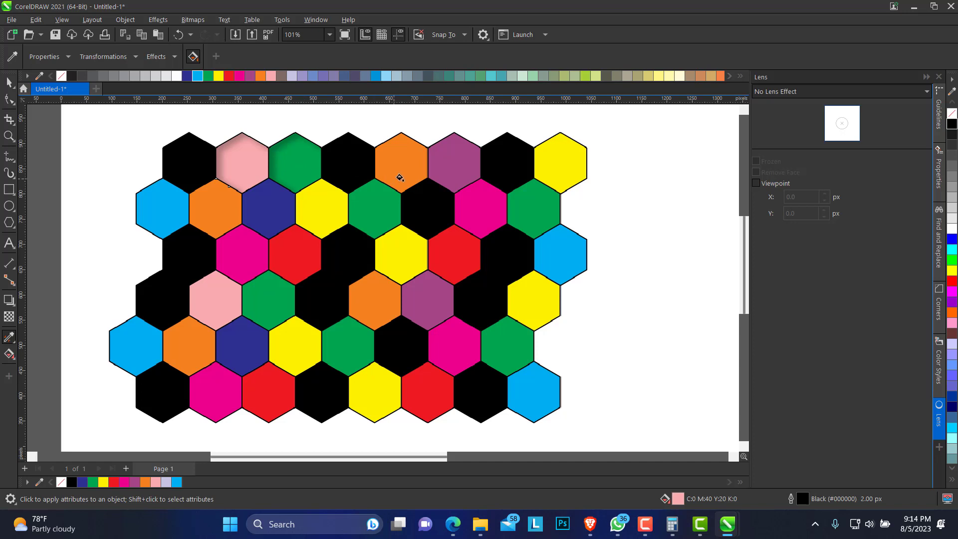
pyautogui.click(320, 213)
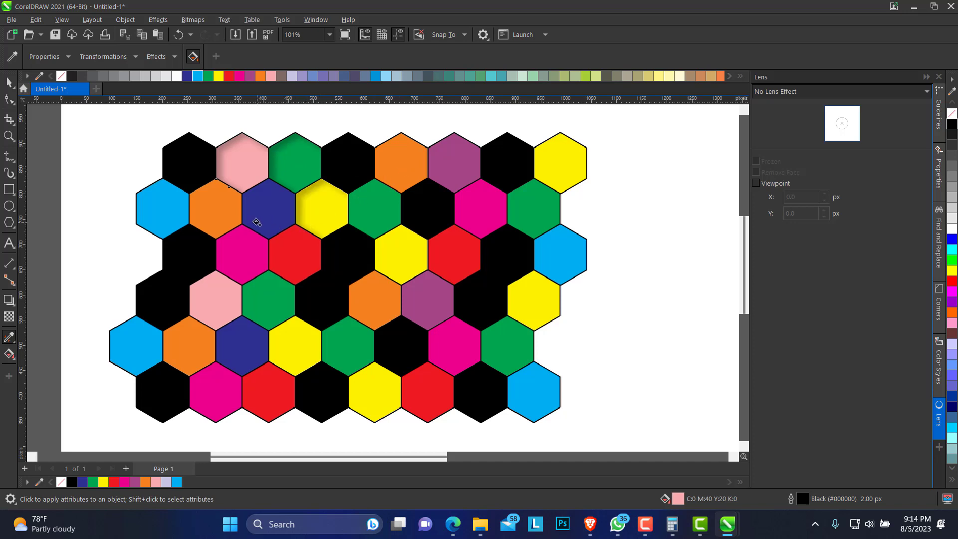
pyautogui.click(256, 221)
pyautogui.click(220, 210)
pyautogui.click(241, 254)
pyautogui.click(294, 255)
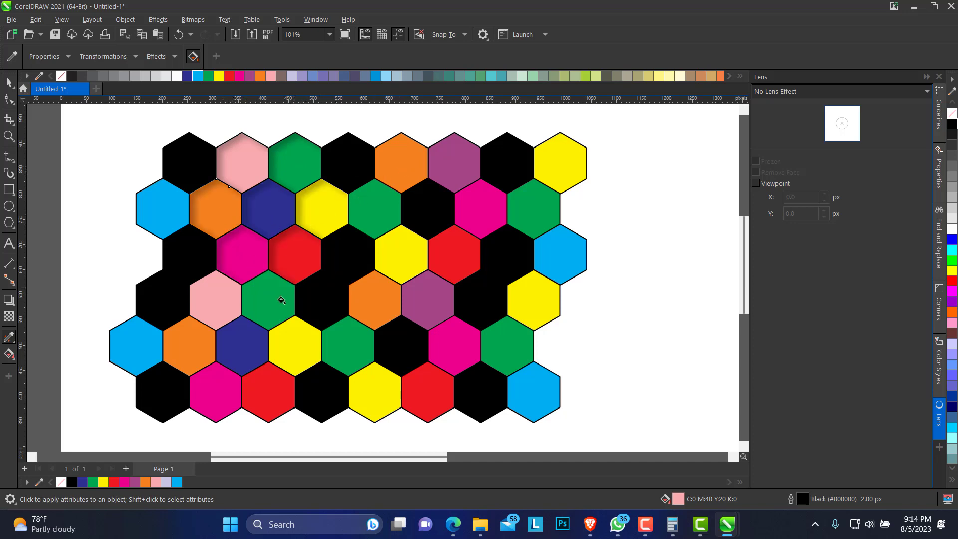
pyautogui.click(281, 300)
pyautogui.click(232, 320)
pyautogui.click(240, 355)
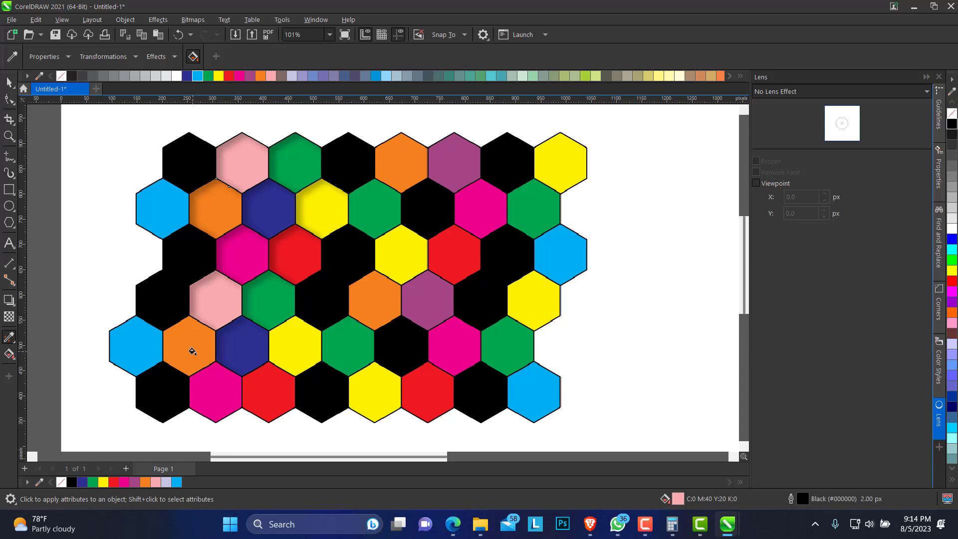
pyautogui.click(193, 352)
pyautogui.click(234, 404)
pyautogui.click(286, 388)
pyautogui.click(300, 349)
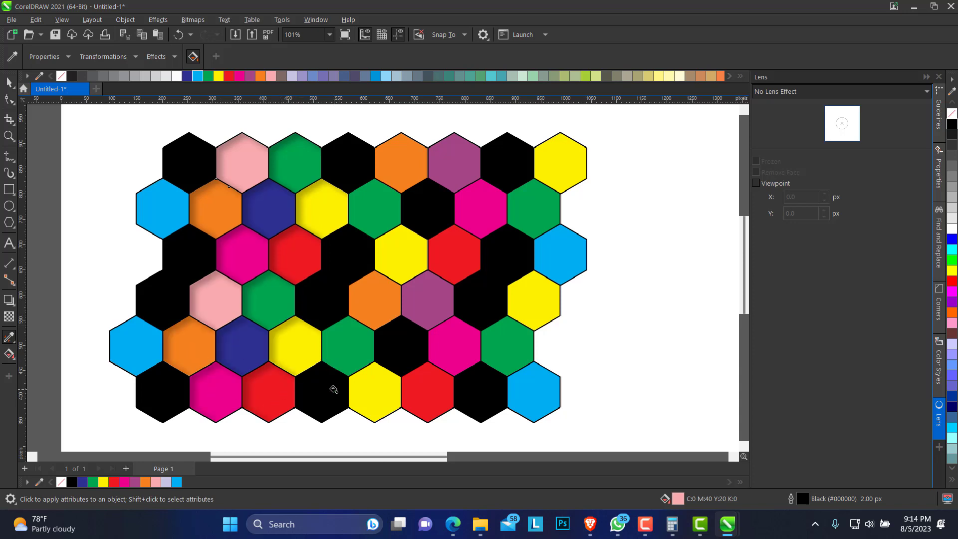
pyautogui.click(362, 352)
pyautogui.click(381, 395)
pyautogui.click(381, 292)
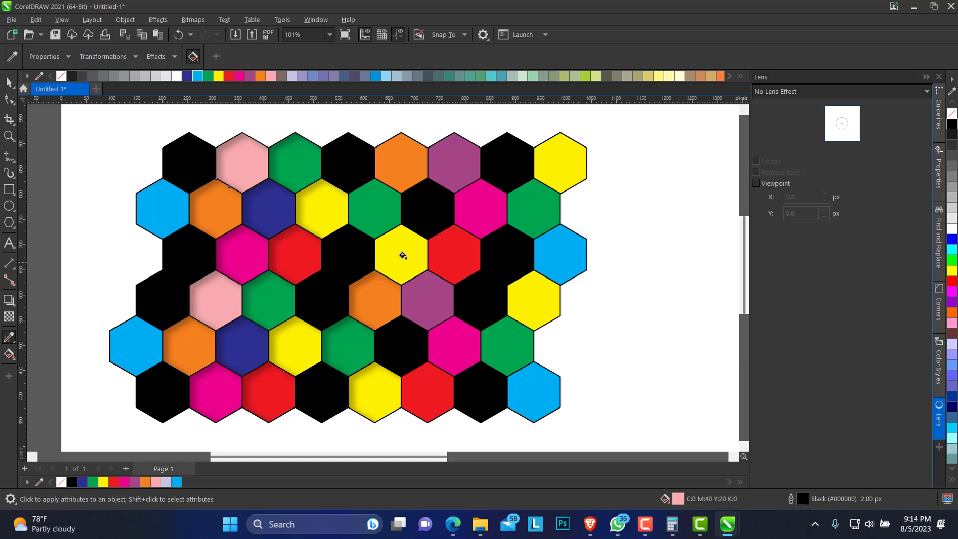
pyautogui.click(403, 252)
pyautogui.click(380, 213)
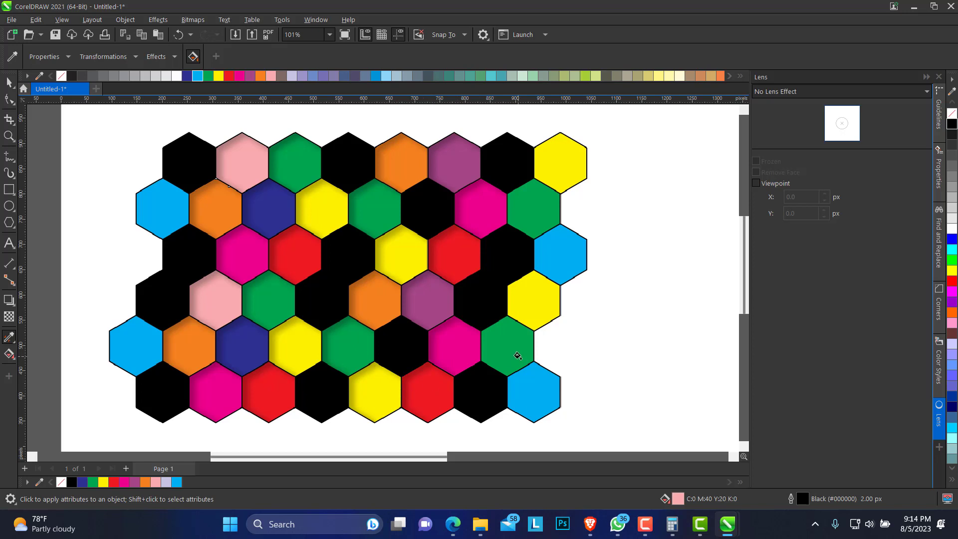
# - Apply the inner shadow to the remaining right-side and outer-corner hexagons
pyautogui.click(518, 355)
pyautogui.click(530, 299)
pyautogui.click(557, 238)
pyautogui.click(545, 209)
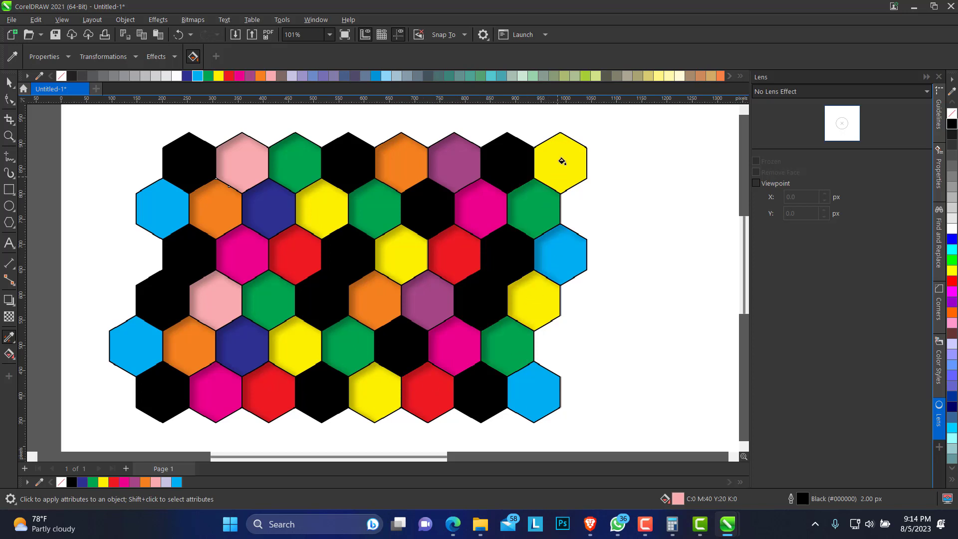
pyautogui.click(561, 161)
pyautogui.click(506, 399)
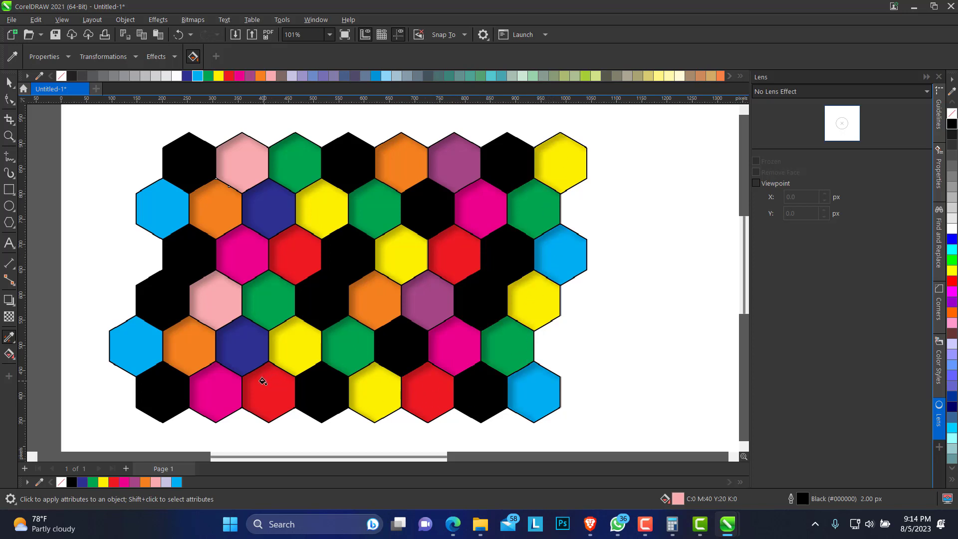
pyautogui.click(143, 361)
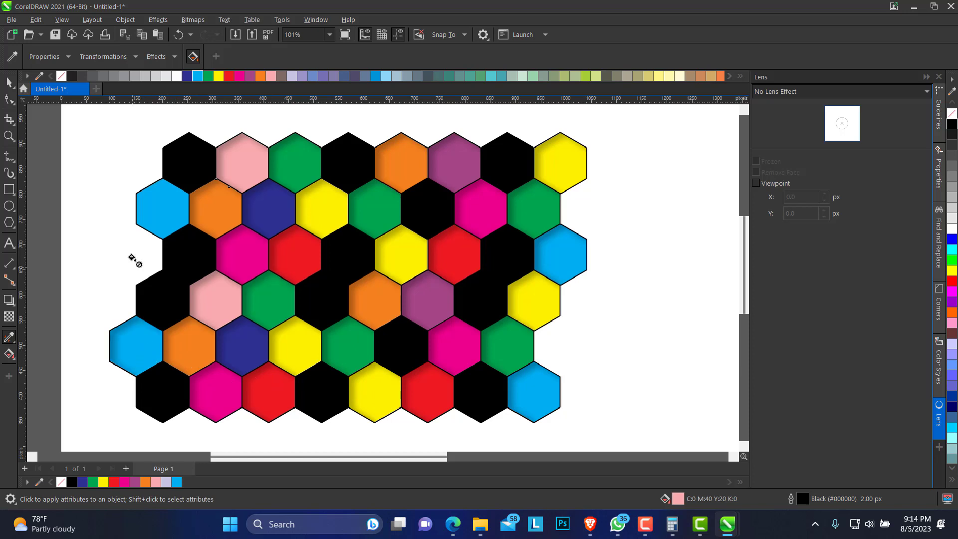
pyautogui.click(165, 207)
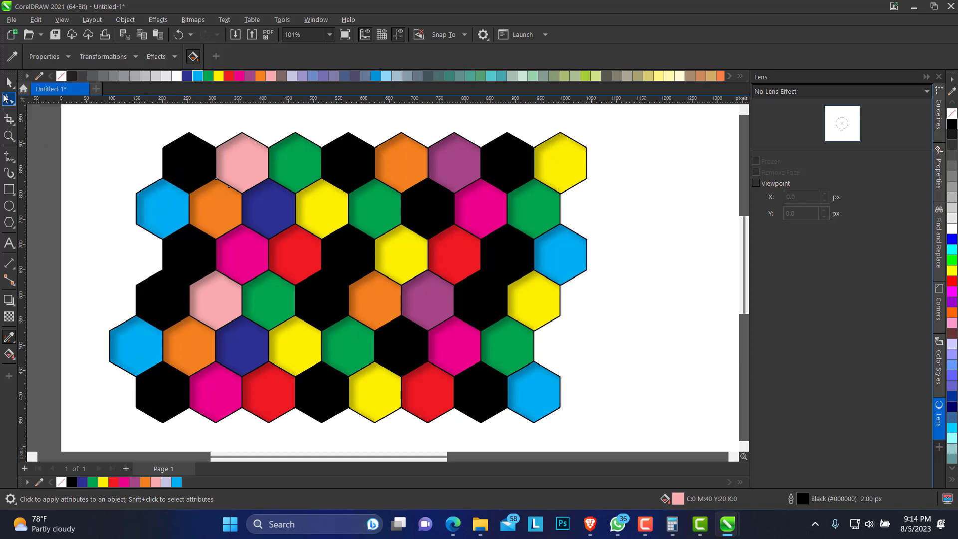
pyautogui.press('space')
pyautogui.press('z')
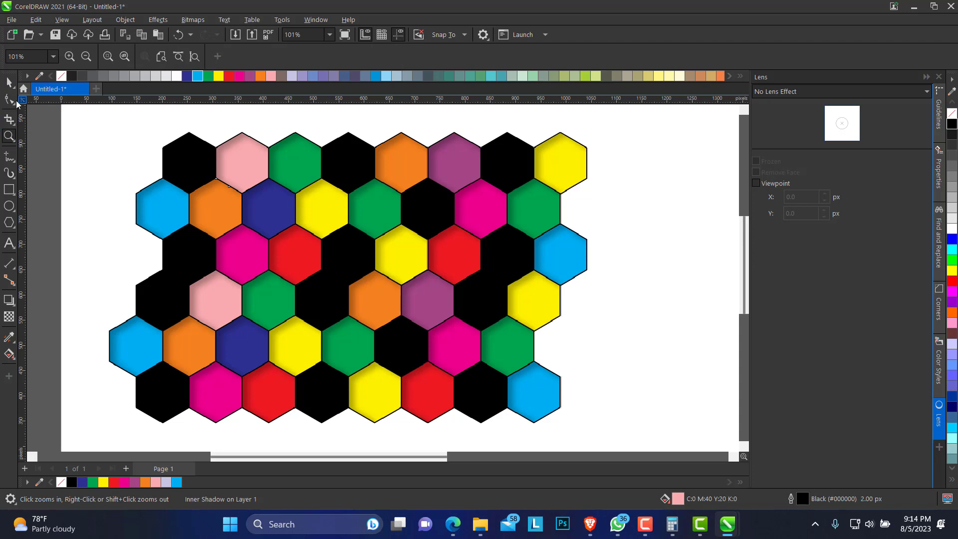
pyautogui.press('space')
# - Fill the black hexagons at the grid centre, left edge and centre-right with cyan
pyautogui.click(132, 246)
pyautogui.click(334, 307)
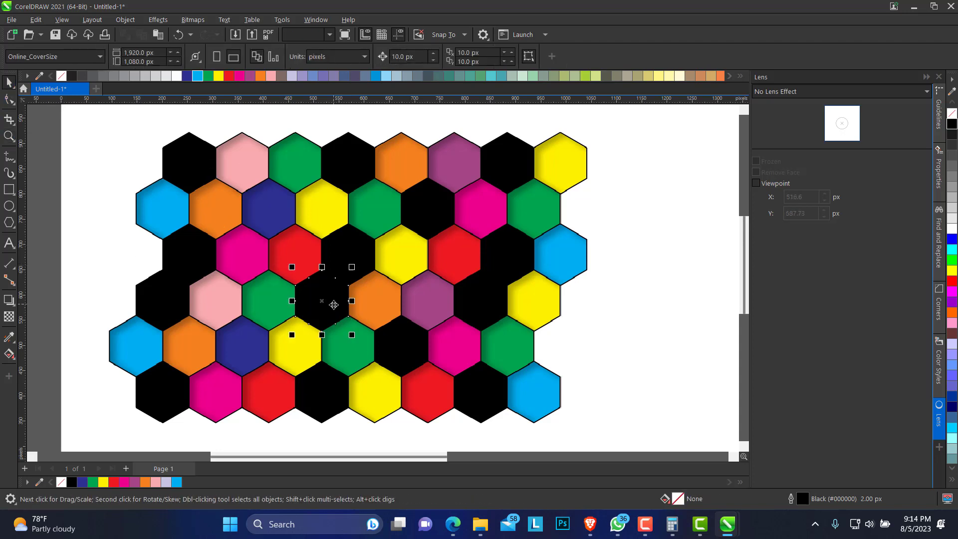
pyautogui.click(146, 482)
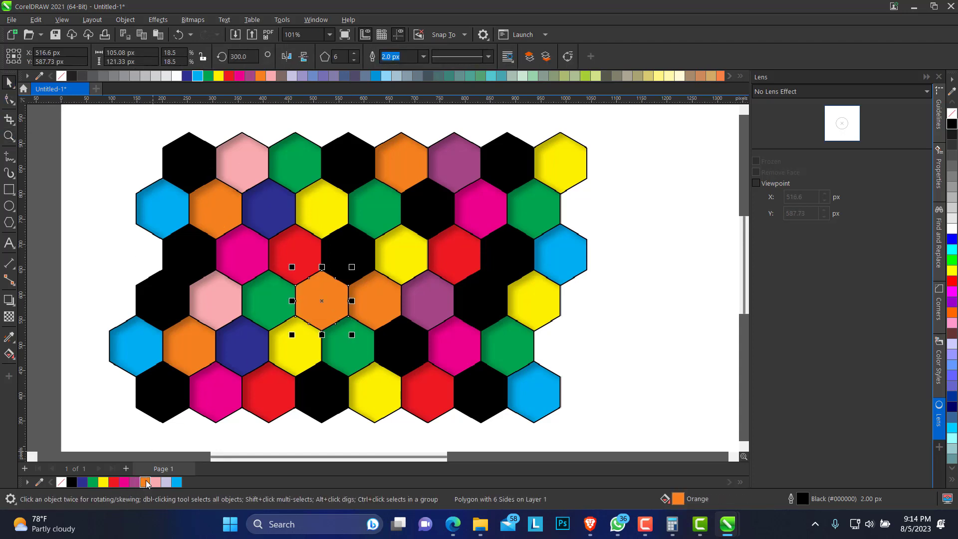
pyautogui.click(176, 483)
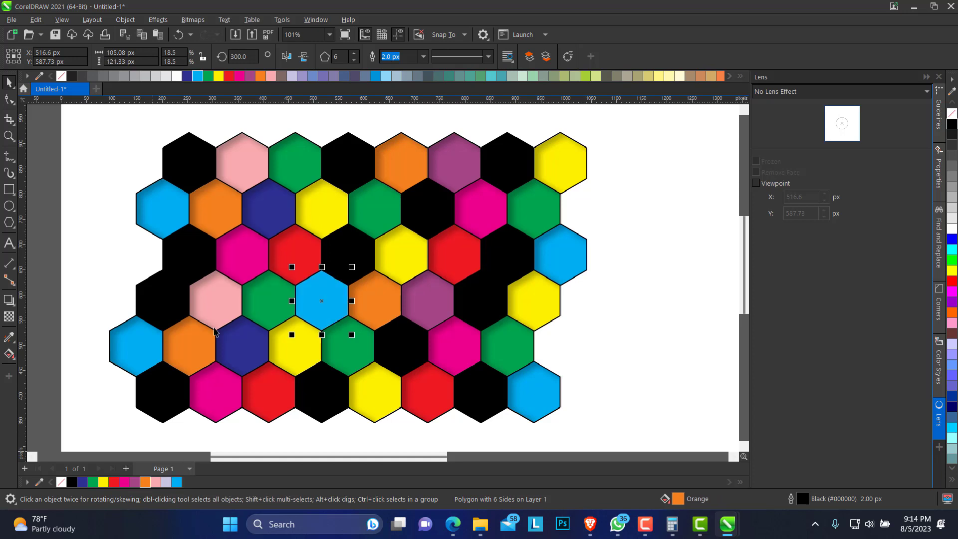
pyautogui.click(165, 297)
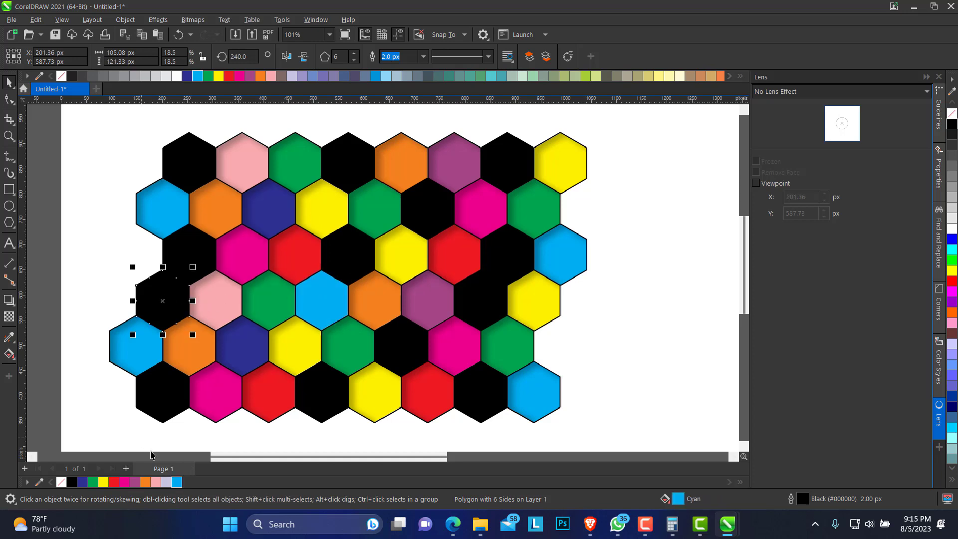
pyautogui.click(176, 482)
pyautogui.click(482, 303)
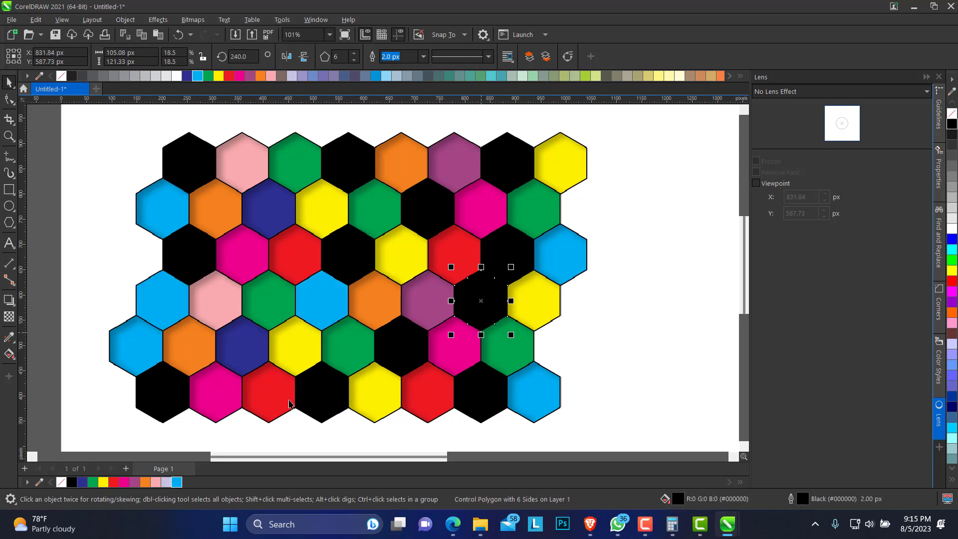
pyautogui.click(177, 482)
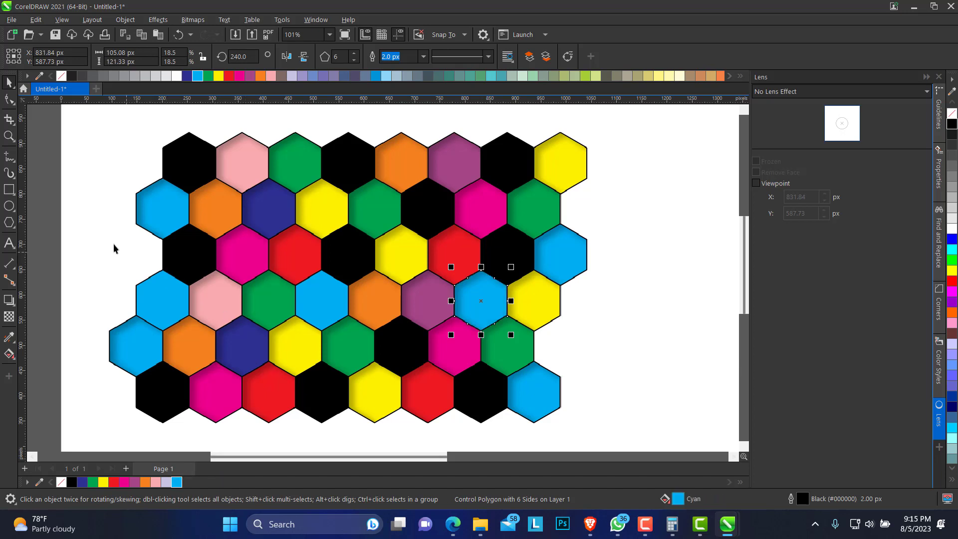
pyautogui.click(120, 232)
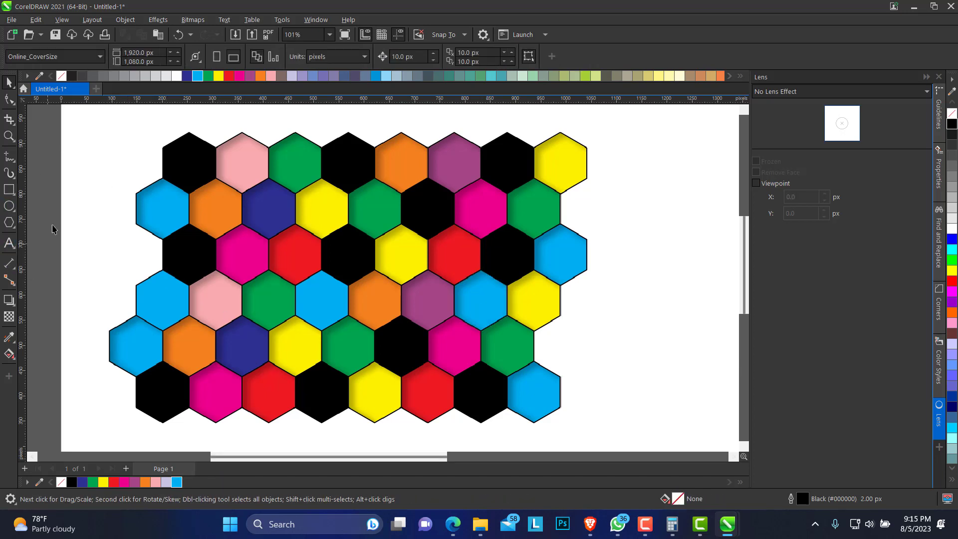
# - Draw a large circle over the hexagon grid and shift it up and left
pyautogui.click(9, 206)
pyautogui.moveTo(234, 173); pyautogui.dragTo(482, 421)
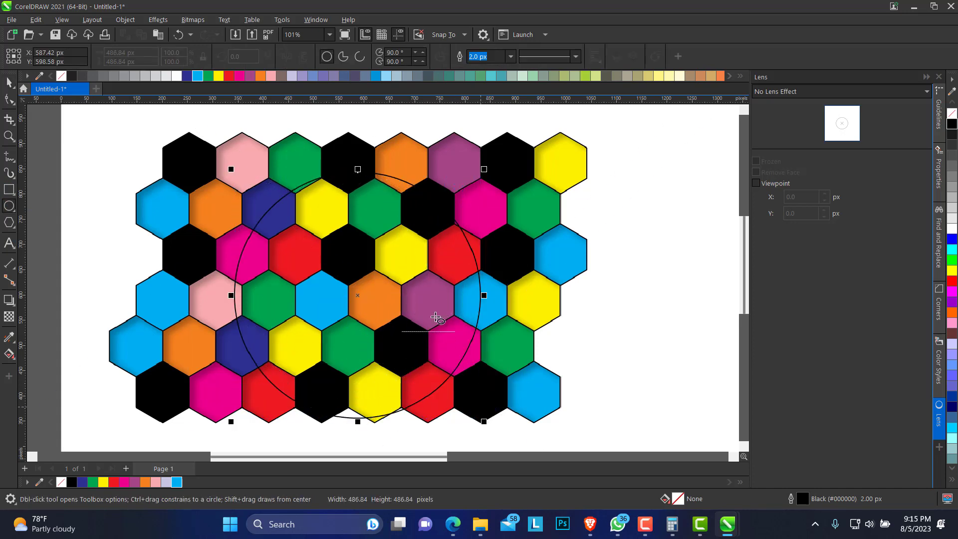
pyautogui.click(9, 83)
pyautogui.moveTo(357, 296); pyautogui.dragTo(339, 272)
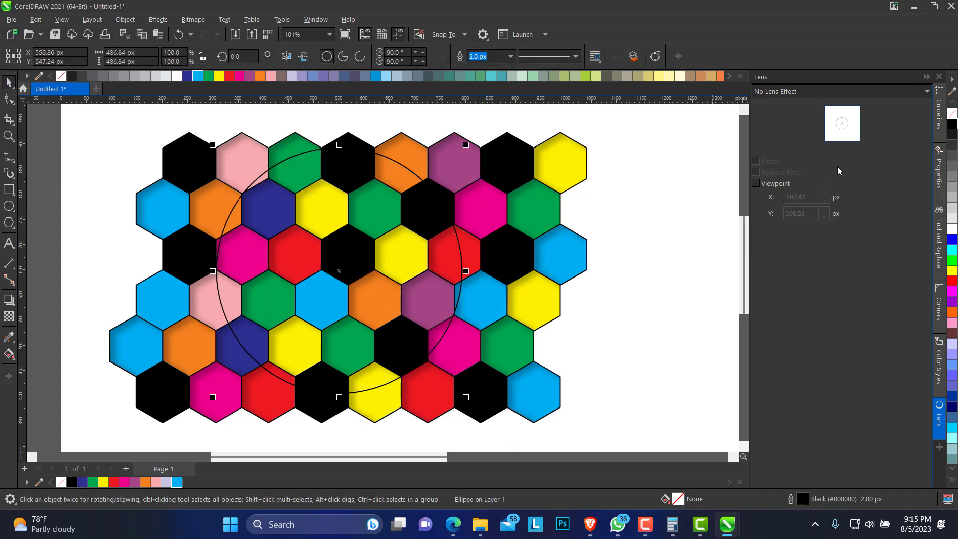
# - Apply a Fish Eye lens to the circle with a rate of 60
pyautogui.click(791, 92)
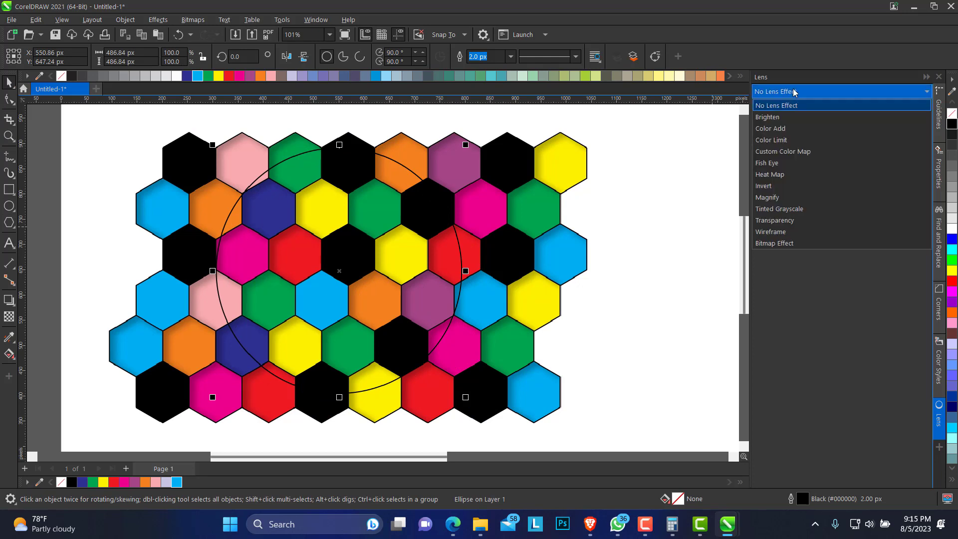
pyautogui.click(779, 162)
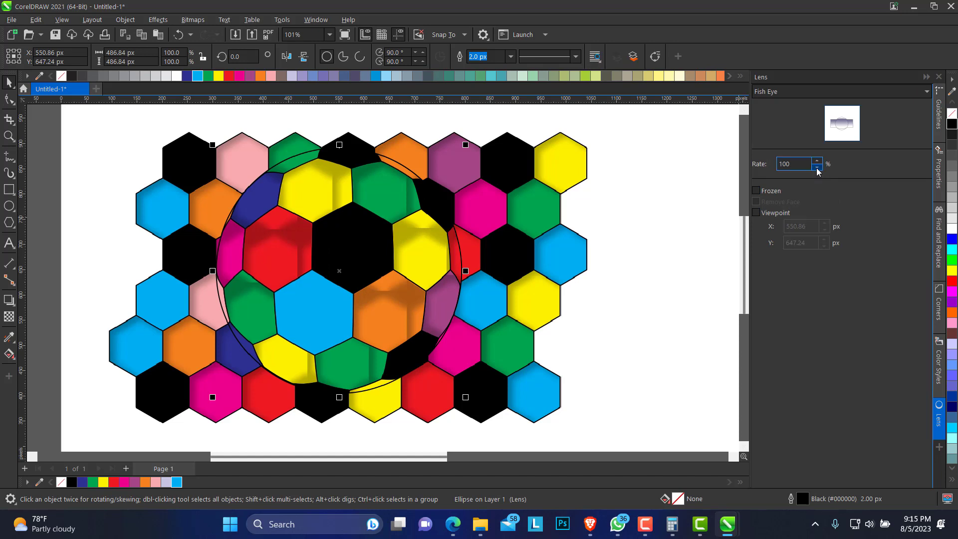
pyautogui.click(816, 167)
pyautogui.click(816, 167)
pyautogui.click(817, 168)
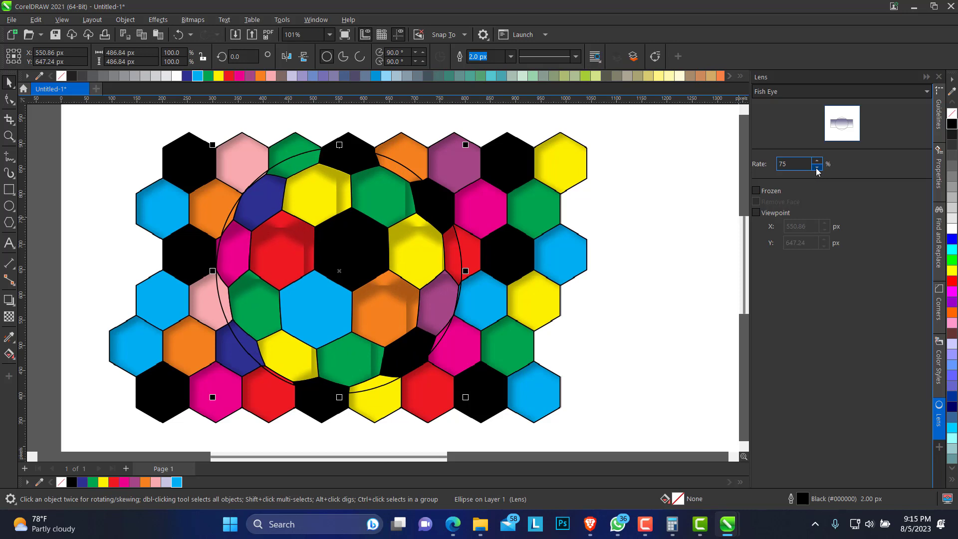
pyautogui.click(817, 168)
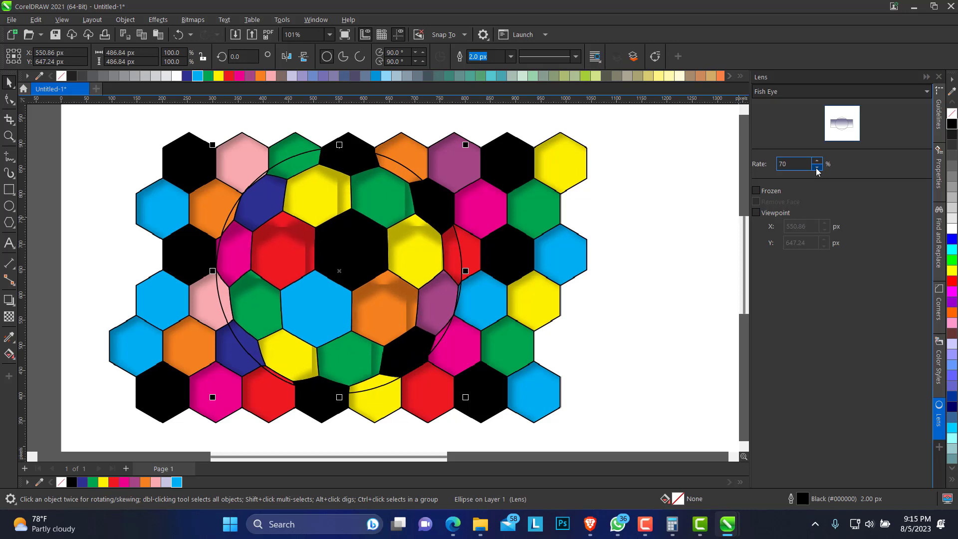
pyautogui.click(816, 168)
pyautogui.click(816, 168)
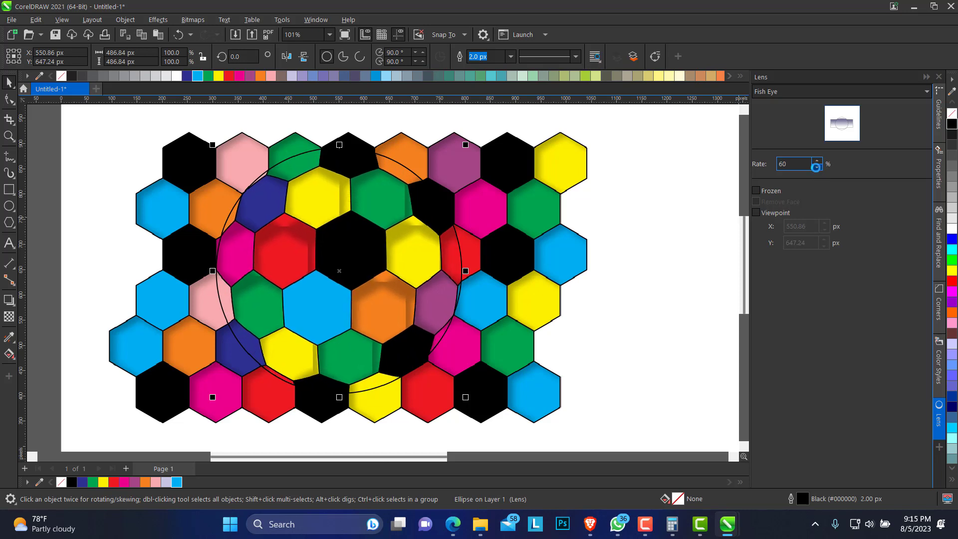
pyautogui.moveTo(803, 164); pyautogui.dragTo(757, 173)
pyautogui.write('200')
pyautogui.press('Return')
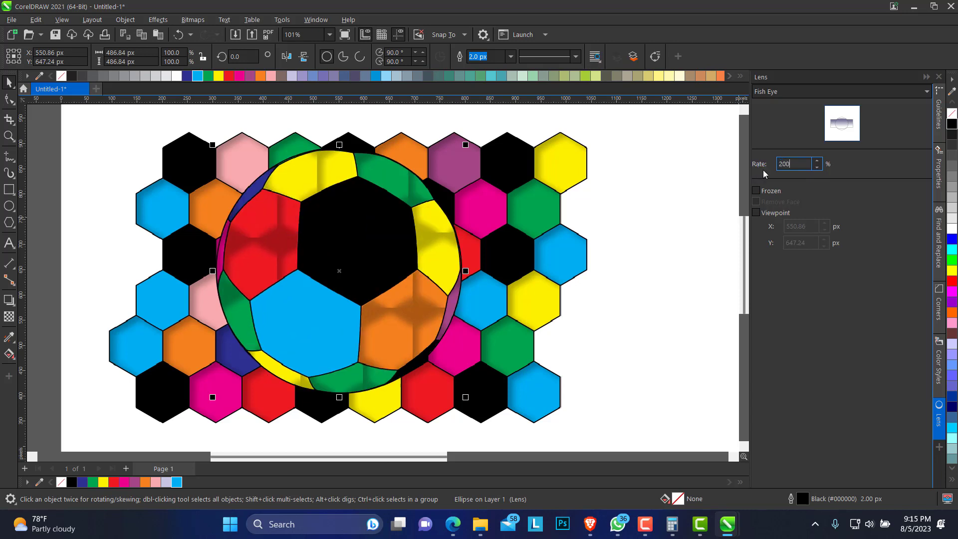
pyautogui.moveTo(803, 167); pyautogui.dragTo(752, 180)
pyautogui.write('60')
pyautogui.press('Return')
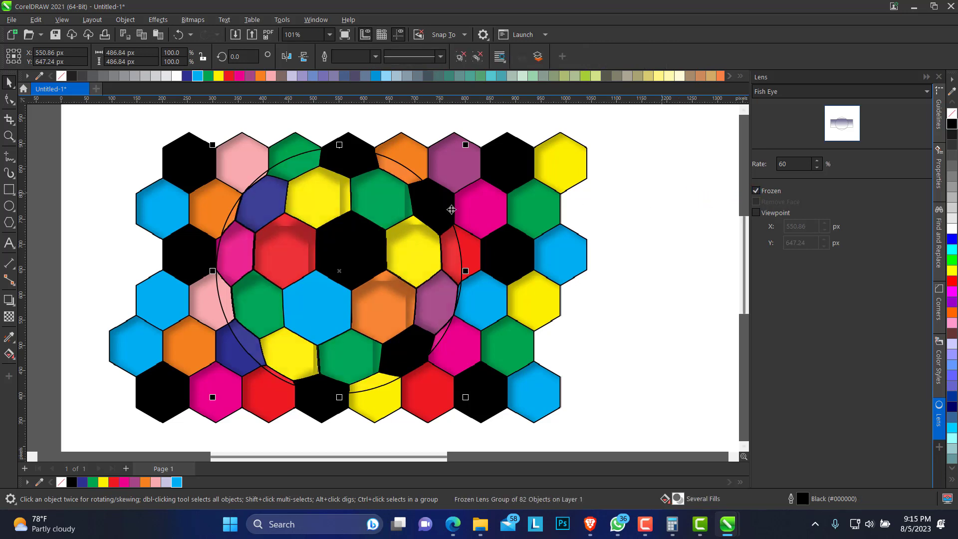
pyautogui.click(10, 140)
# - Move the lens circle off the grid and delete the whole hexagon pattern
pyautogui.rightClick(261, 162)
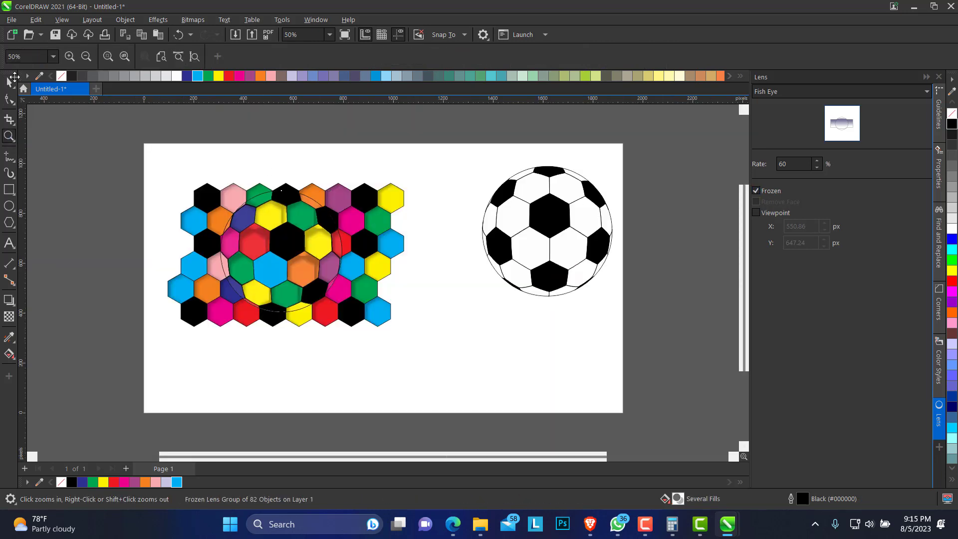
pyautogui.click(14, 77)
pyautogui.moveTo(289, 255); pyautogui.dragTo(492, 322)
pyautogui.moveTo(427, 163); pyautogui.dragTo(150, 364)
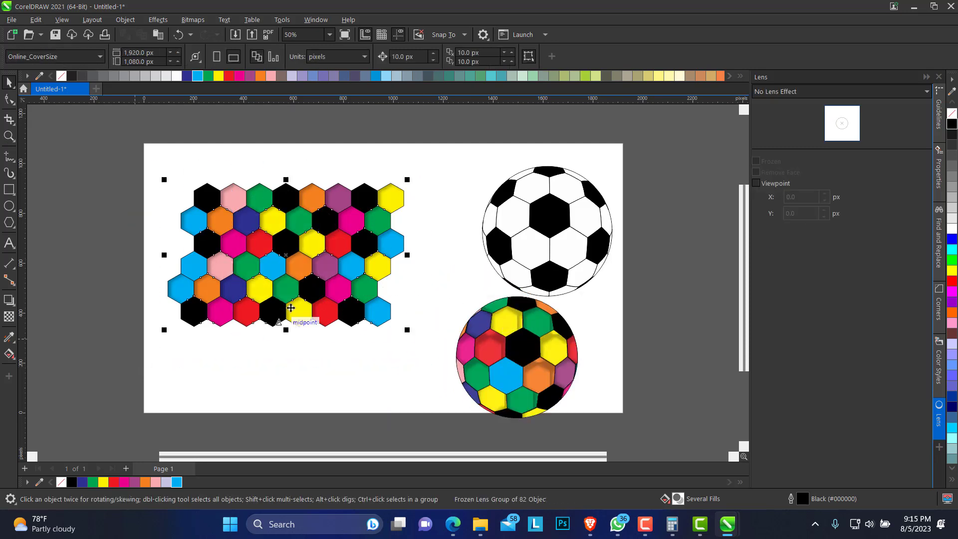
pyautogui.press('Delete')
# - Arrange the coloured lens ball and the black-and-white ball side by side
pyautogui.moveTo(529, 363); pyautogui.dragTo(303, 278)
pyautogui.moveTo(555, 229); pyautogui.dragTo(469, 255)
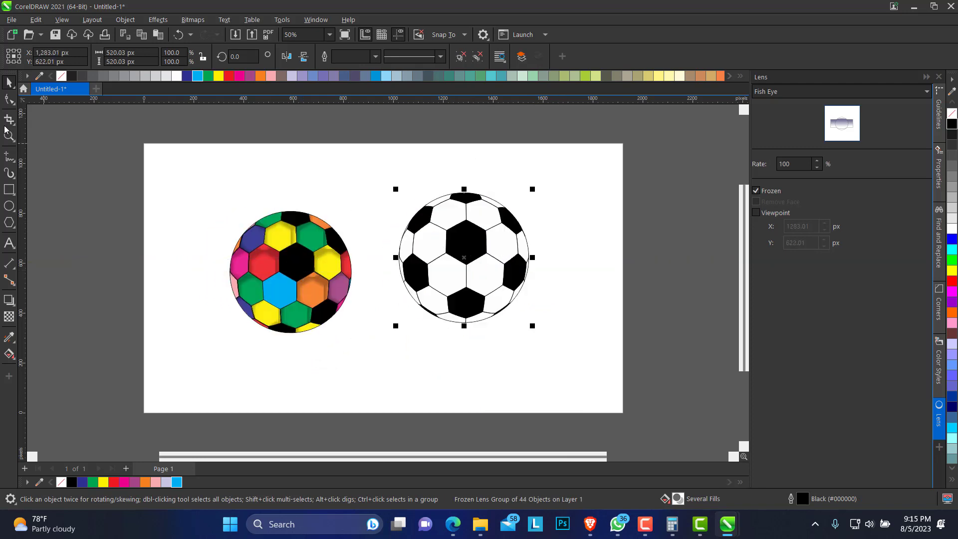
pyautogui.click(296, 245)
pyautogui.moveTo(295, 244); pyautogui.dragTo(295, 245)
pyautogui.moveTo(450, 228); pyautogui.dragTo(401, 237)
pyautogui.click(9, 135)
pyautogui.moveTo(199, 179); pyautogui.dragTo(607, 388)
pyautogui.click(9, 83)
pyautogui.moveTo(329, 247); pyautogui.dragTo(440, 240)
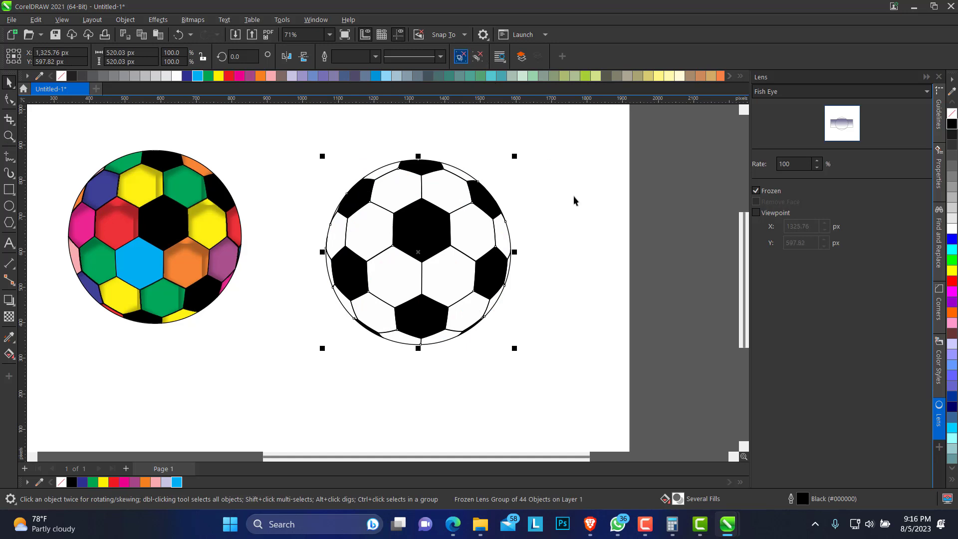
pyautogui.click(507, 232)
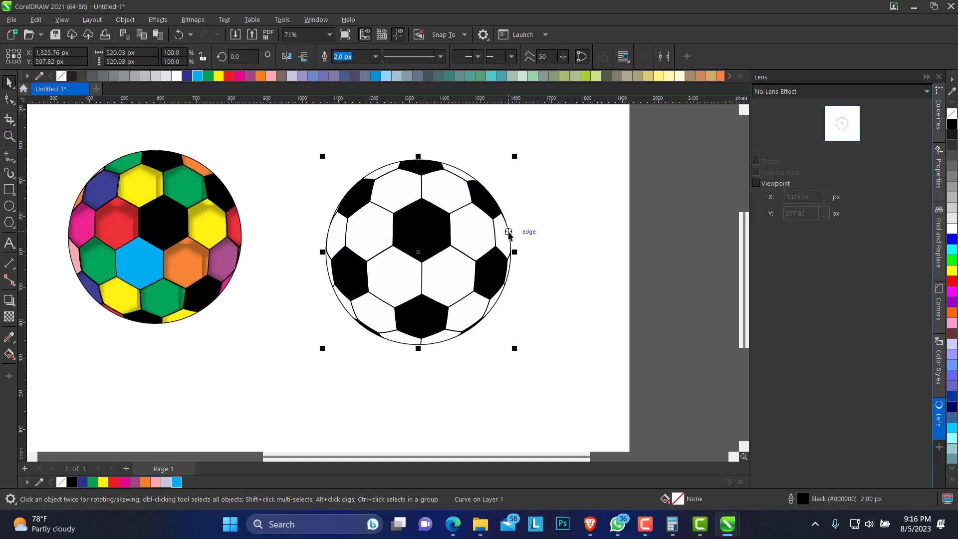
# - Add an inner shadow across the black-and-white ball's outer circle
pyautogui.moveTo(508, 233); pyautogui.dragTo(546, 243)
pyautogui.hotkey('ctrl', 'z')
pyautogui.click(14, 306)
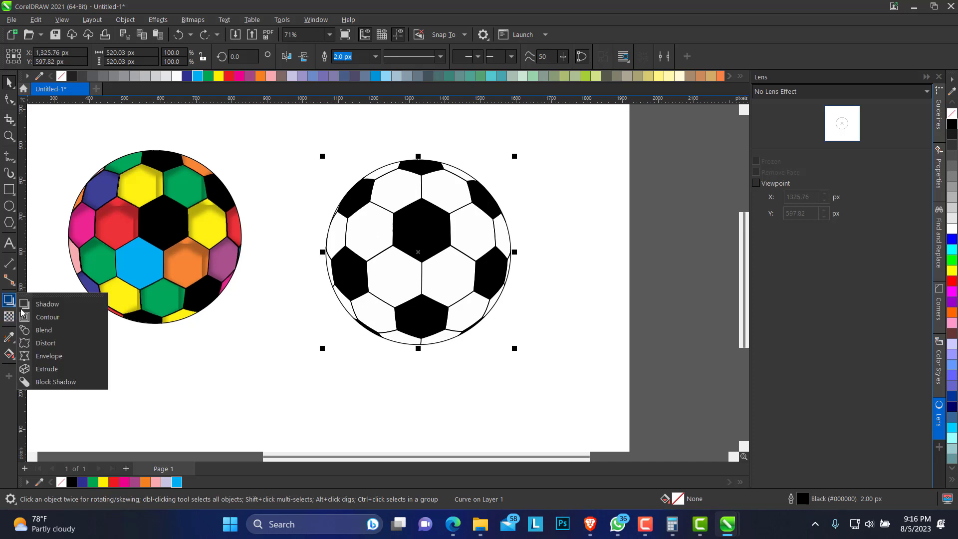
pyautogui.click(40, 302)
pyautogui.click(139, 56)
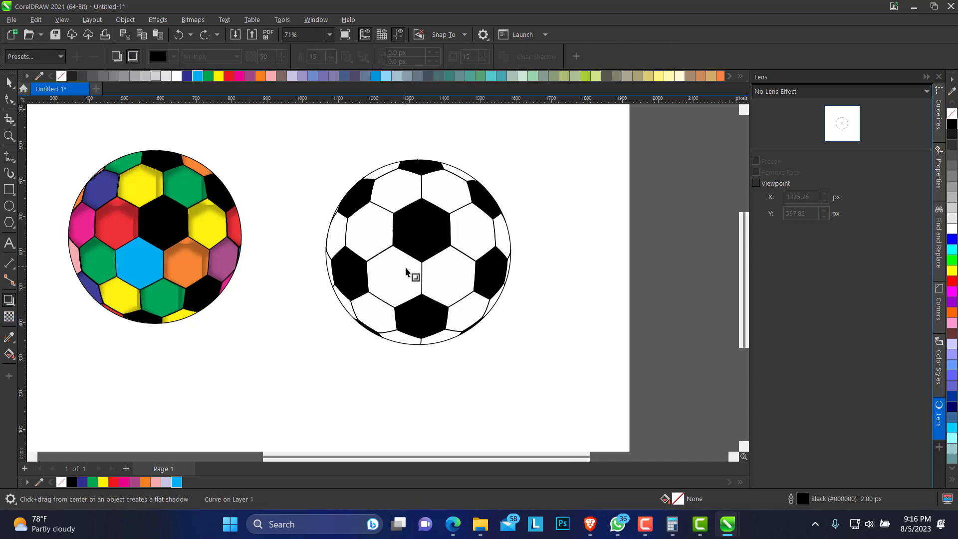
pyautogui.moveTo(456, 278); pyautogui.dragTo(489, 310)
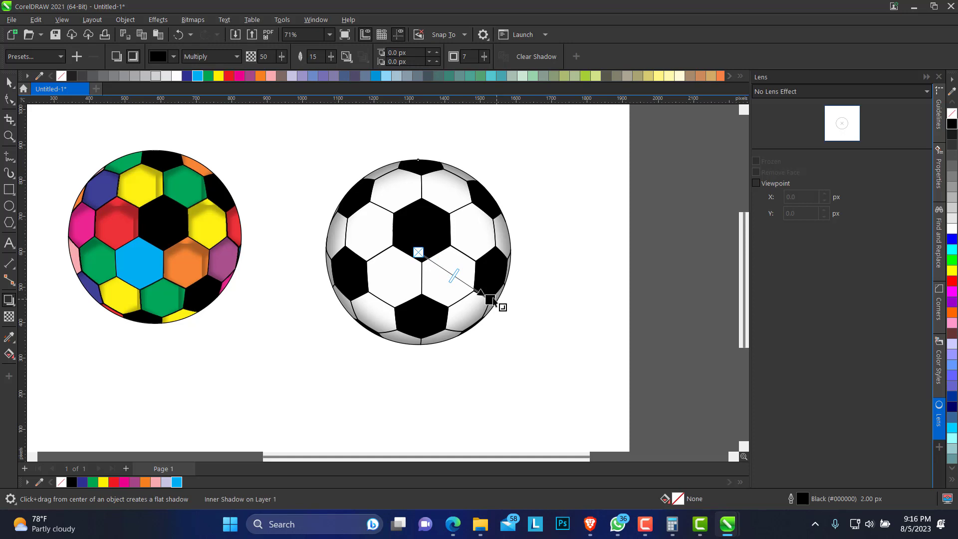
# - Tune the ball's inner shadow to opacity 44 and feathering 4, and remove its black outline
pyautogui.moveTo(451, 278); pyautogui.dragTo(445, 273)
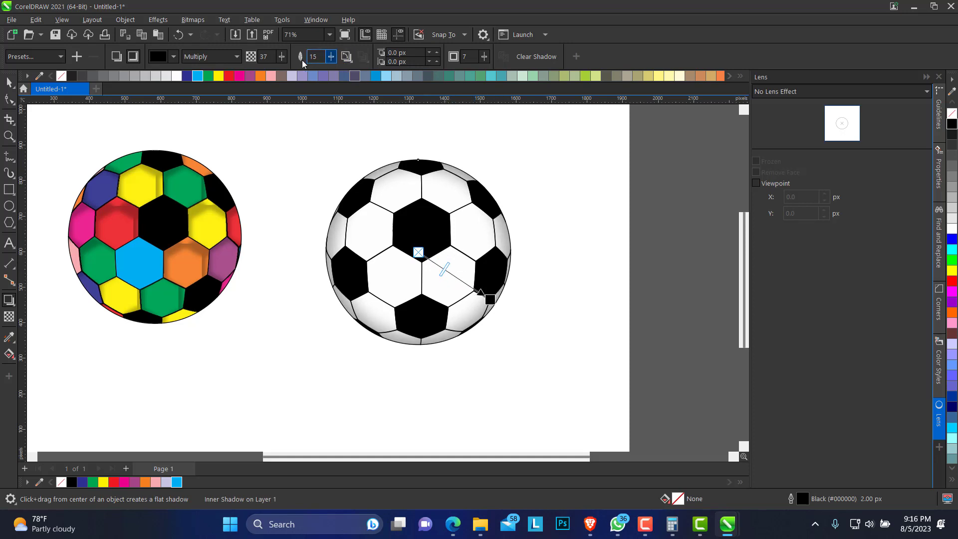
pyautogui.moveTo(330, 59); pyautogui.dragTo(345, 67)
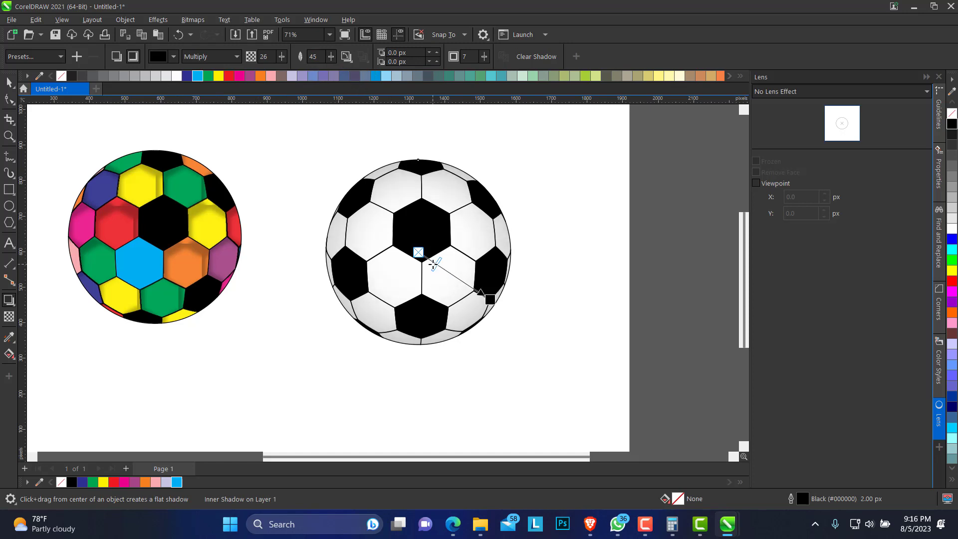
pyautogui.moveTo(436, 265); pyautogui.dragTo(441, 267)
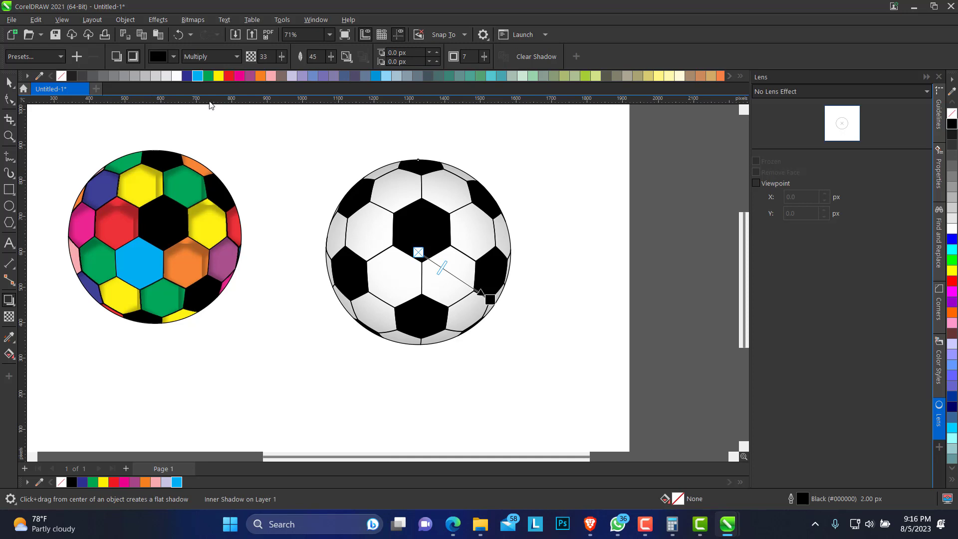
pyautogui.click(283, 59)
pyautogui.moveTo(283, 59); pyautogui.dragTo(289, 64)
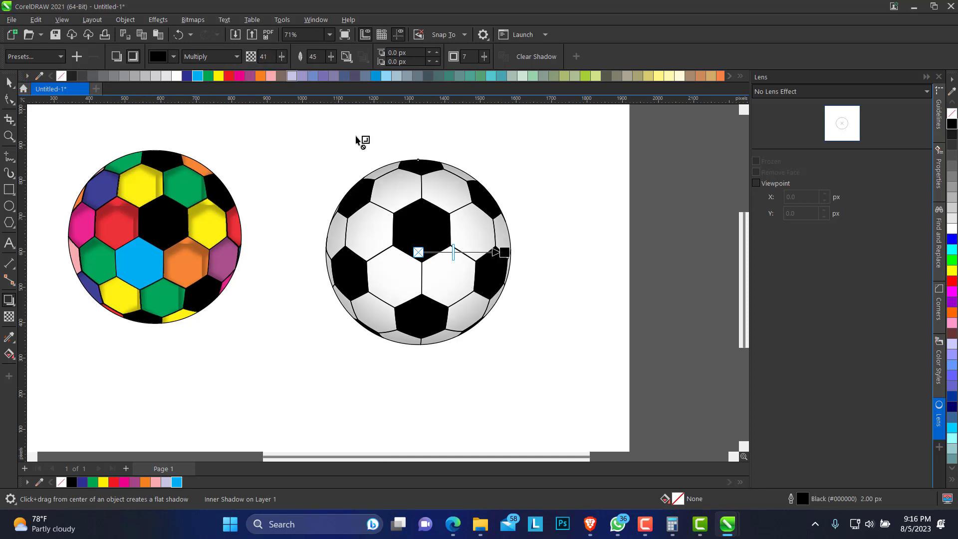
pyautogui.moveTo(447, 259); pyautogui.dragTo(481, 254)
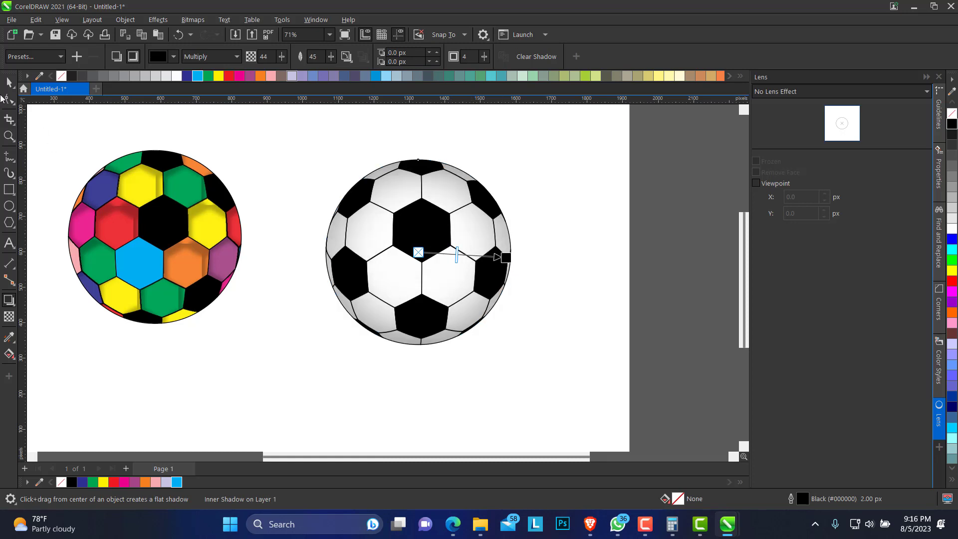
pyautogui.click(6, 83)
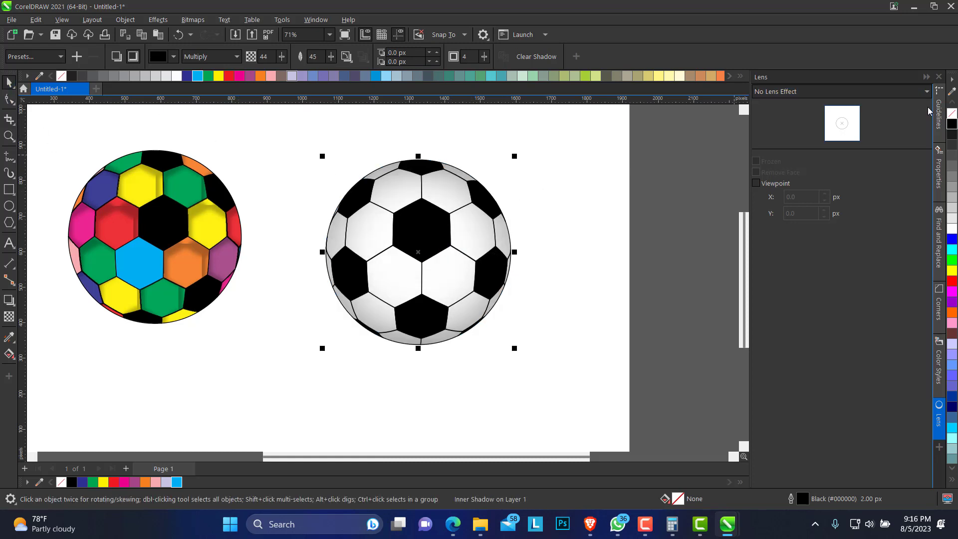
pyautogui.rightClick(951, 113)
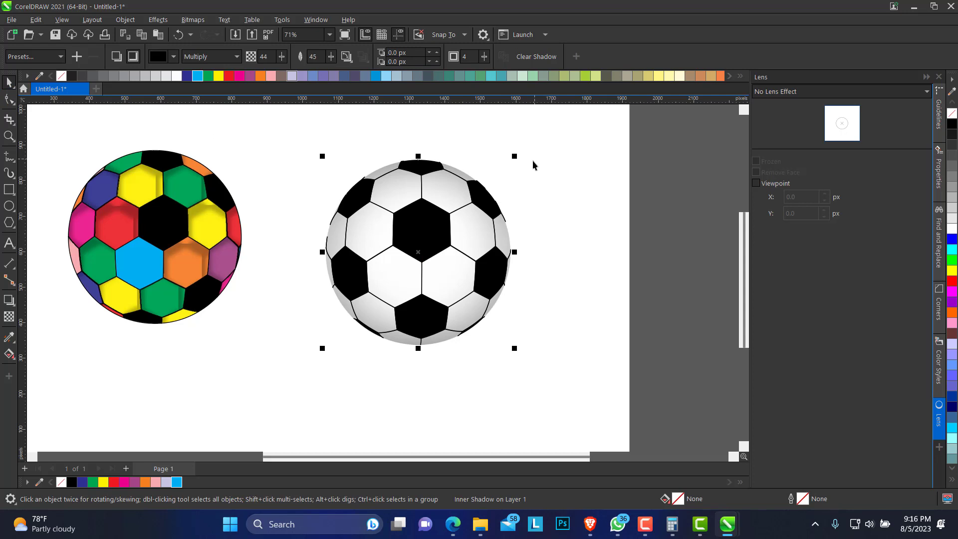
# - Draw a flat black ellipse with no outline beneath the black-and-white ball
pyautogui.click(565, 209)
pyautogui.click(207, 172)
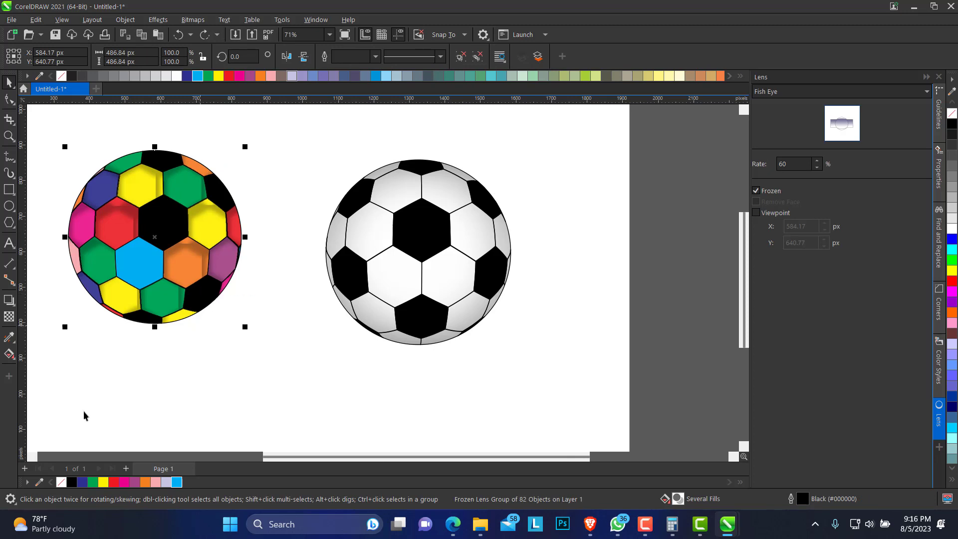
pyautogui.click(359, 355)
pyautogui.click(10, 209)
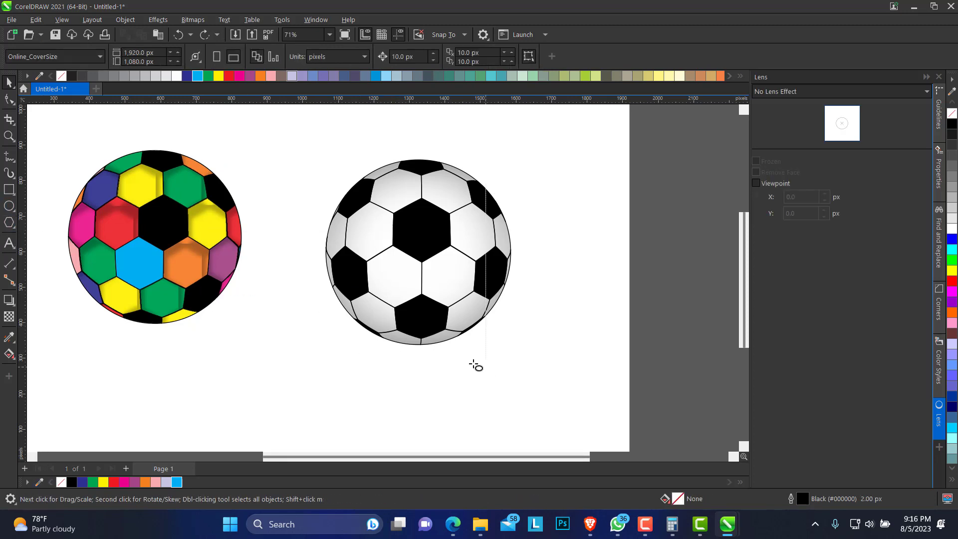
pyautogui.moveTo(369, 334); pyautogui.dragTo(481, 357)
pyautogui.click(72, 482)
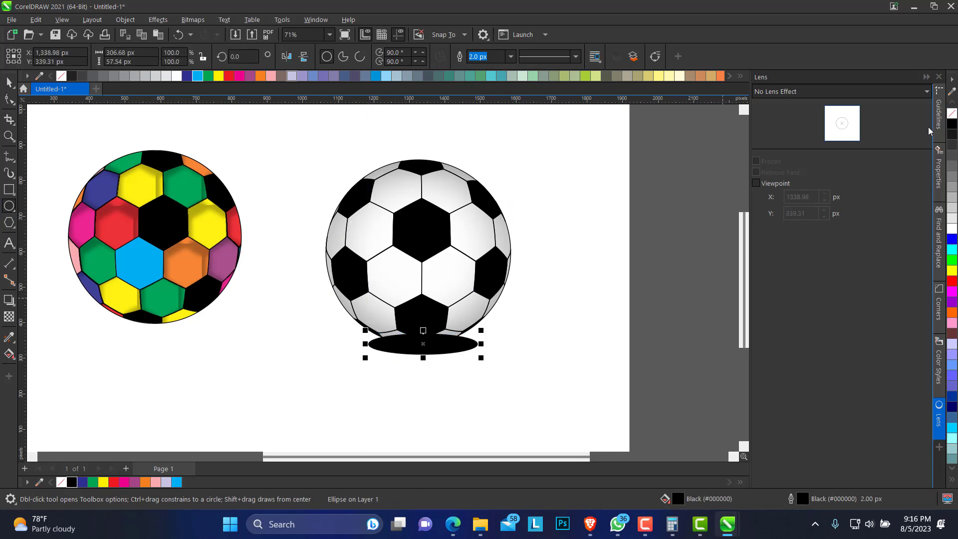
pyautogui.rightClick(952, 114)
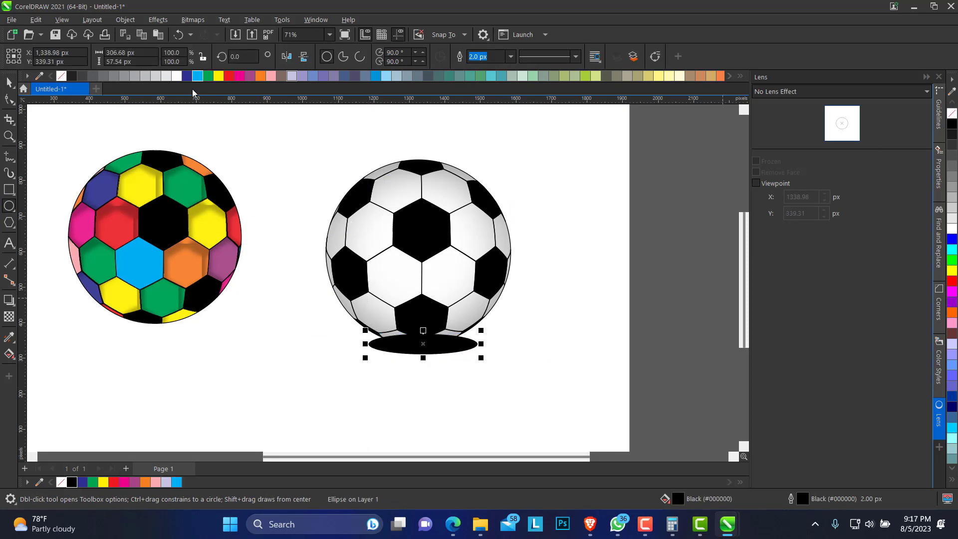
# - Apply a Gaussian Blur to the ellipse to soften it into a shadow
pyautogui.click(193, 19)
pyautogui.moveTo(157, 19)
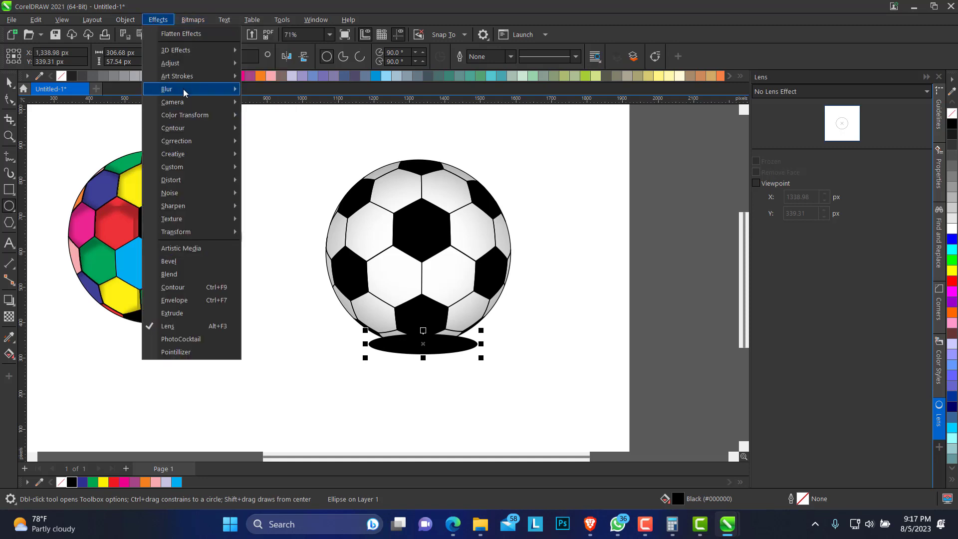
pyautogui.moveTo(182, 89)
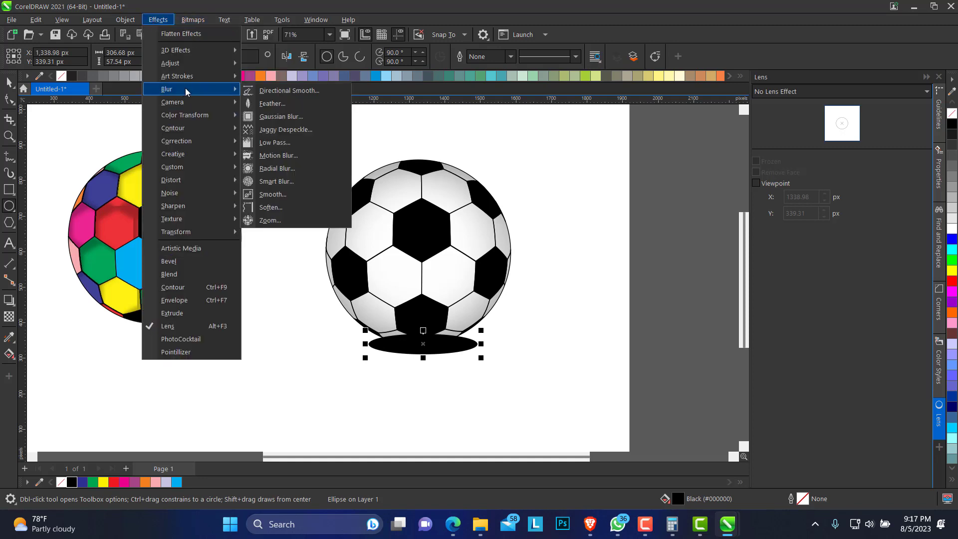
pyautogui.click(289, 117)
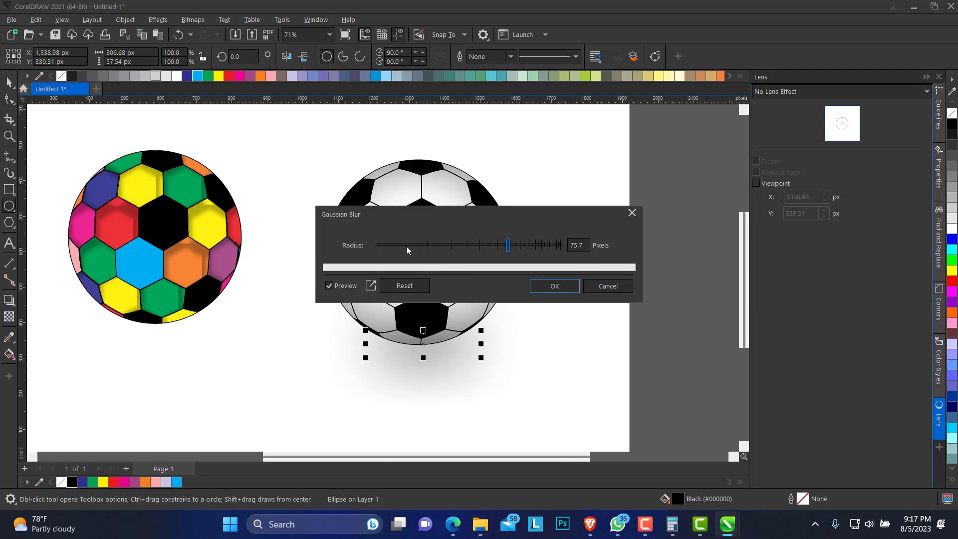
pyautogui.moveTo(406, 250); pyautogui.dragTo(439, 248)
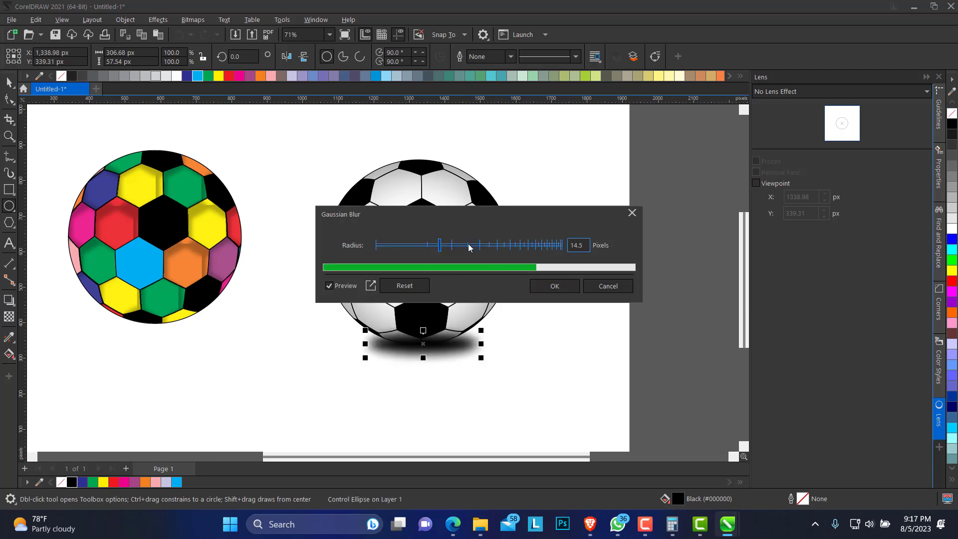
pyautogui.click(469, 248)
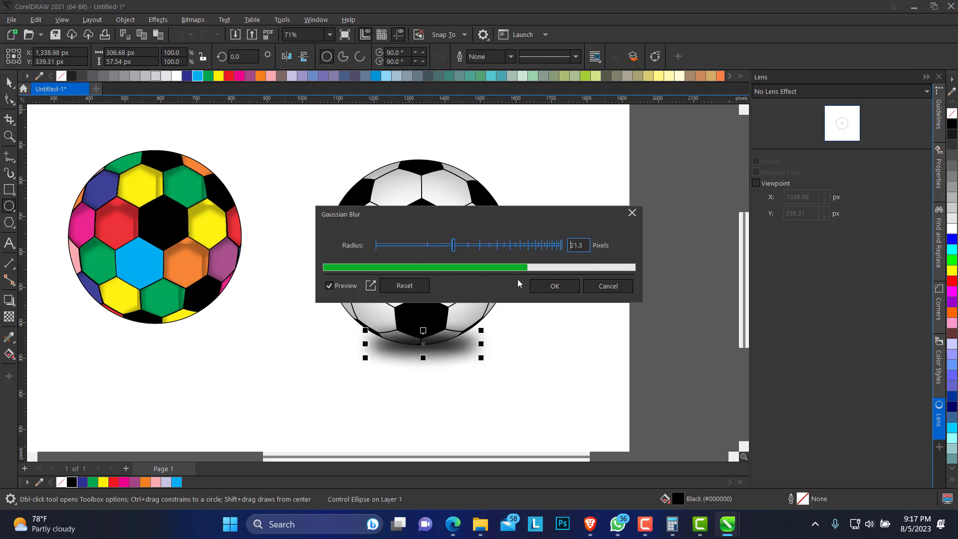
pyautogui.click(555, 285)
# - Nudge the blurred shadow under the ball and send it behind with Shift+PgDn
pyautogui.press('space')
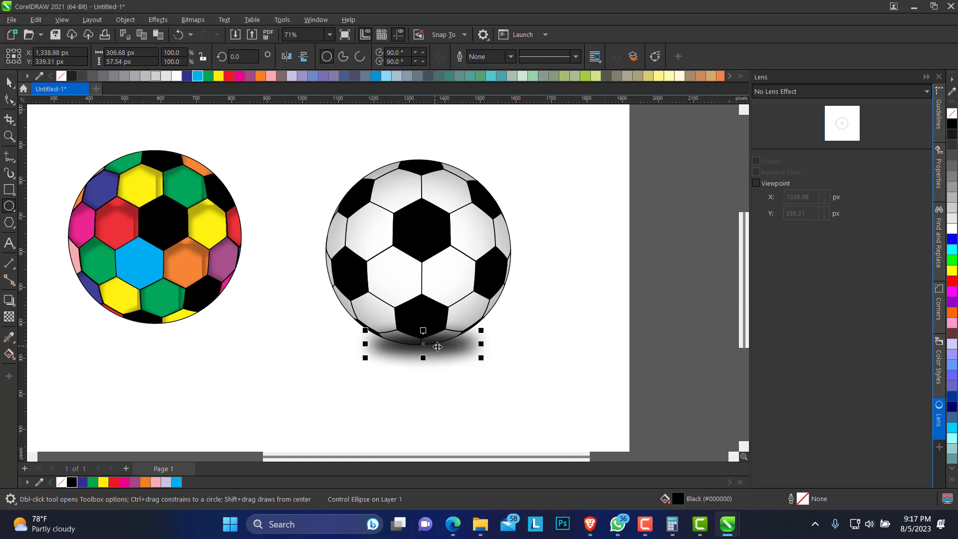
pyautogui.moveTo(439, 350); pyautogui.dragTo(435, 351)
pyautogui.click(437, 349)
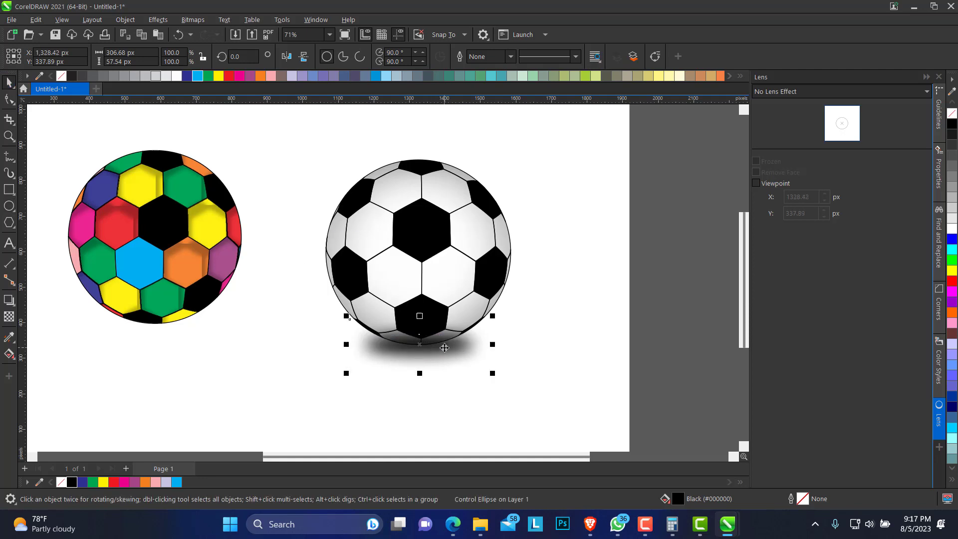
pyautogui.hotkey('shift', 'pagedown')
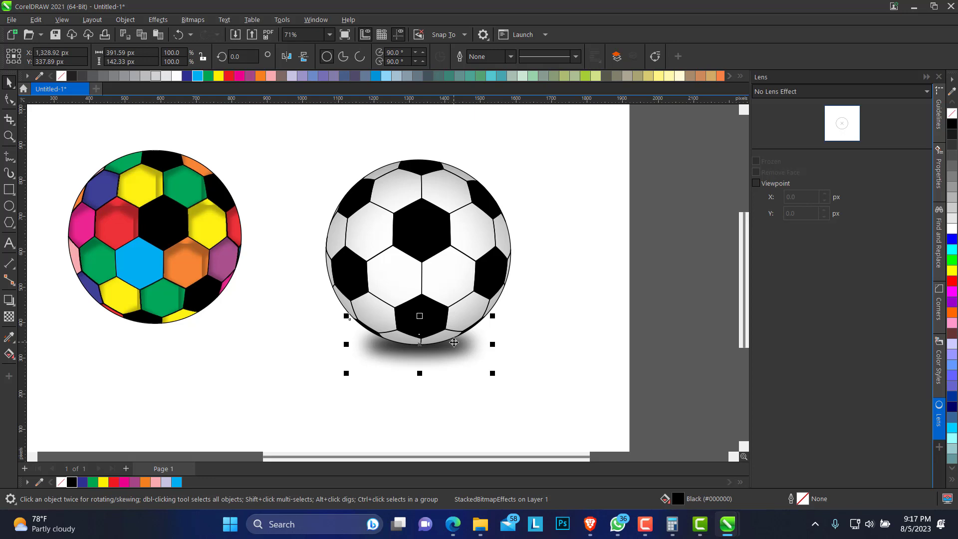
pyautogui.click(9, 140)
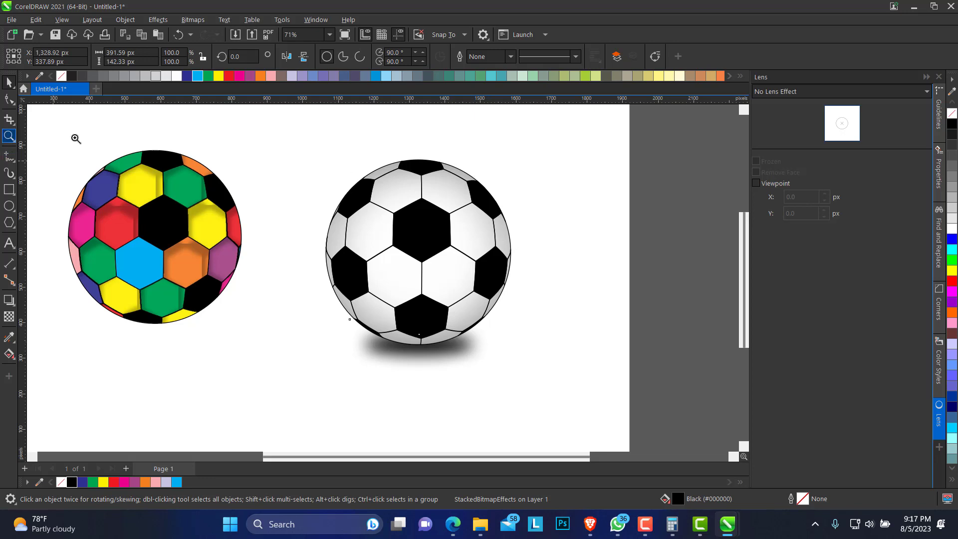
pyautogui.rightClick(321, 176)
# - Enlarge the whole black-and-white ball slightly and nudge it right and down
pyautogui.moveTo(144, 128); pyautogui.dragTo(649, 424)
pyautogui.click(9, 82)
pyautogui.click(425, 316)
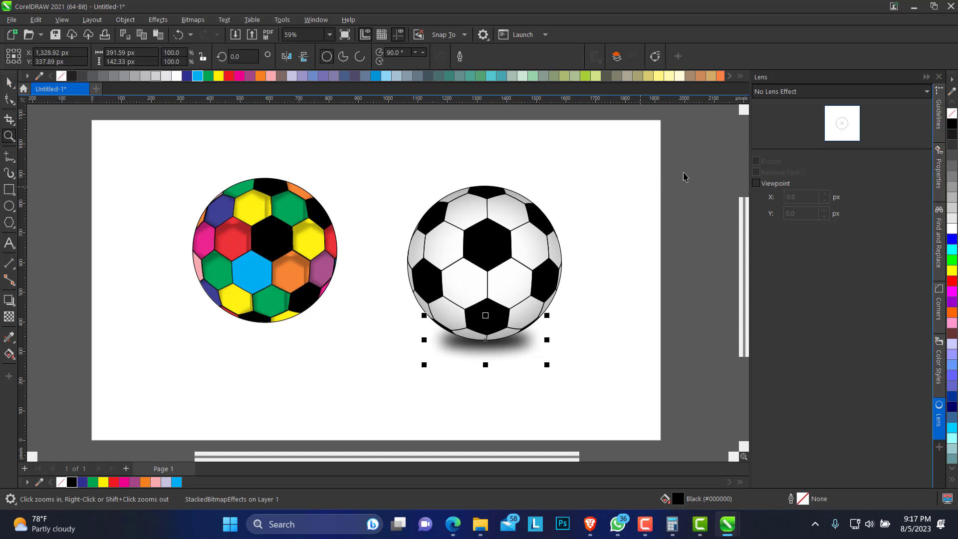
pyautogui.moveTo(692, 156); pyautogui.dragTo(348, 409)
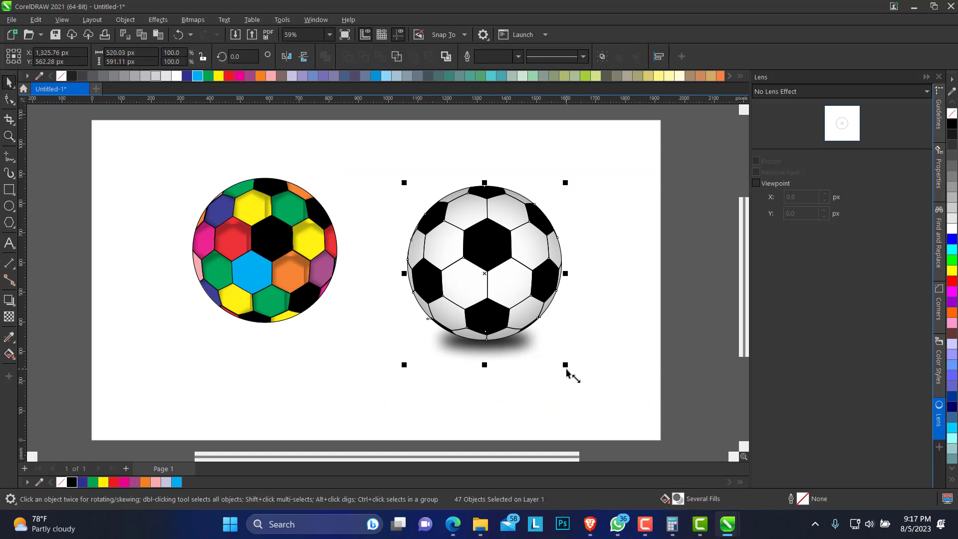
pyautogui.moveTo(566, 372); pyautogui.dragTo(575, 376)
pyautogui.moveTo(547, 342); pyautogui.dragTo(564, 350)
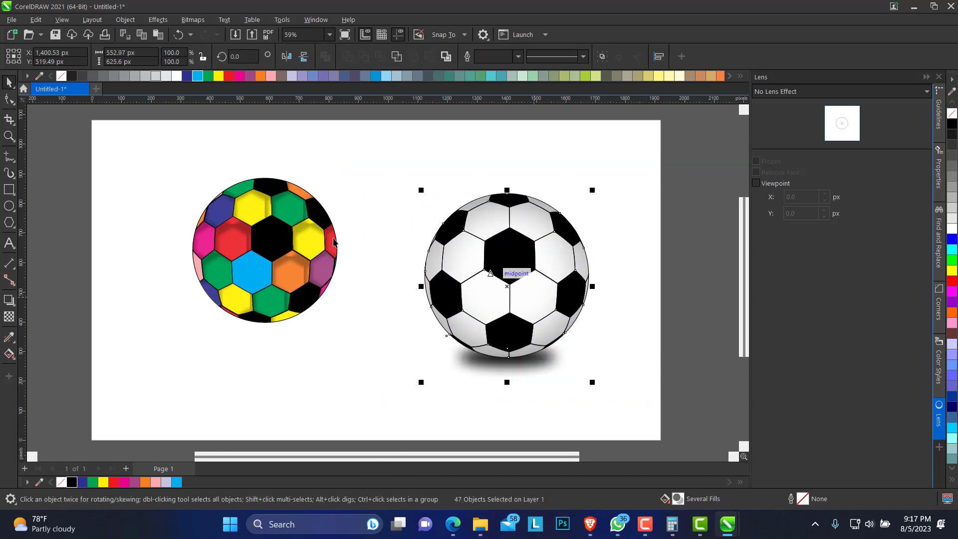
# - Try enlarging the coloured ball to about 109%, then undo the change
pyautogui.moveTo(60, 144); pyautogui.dragTo(353, 356)
pyautogui.moveTo(292, 247); pyautogui.dragTo(304, 275)
pyautogui.moveTo(351, 208); pyautogui.dragTo(367, 202)
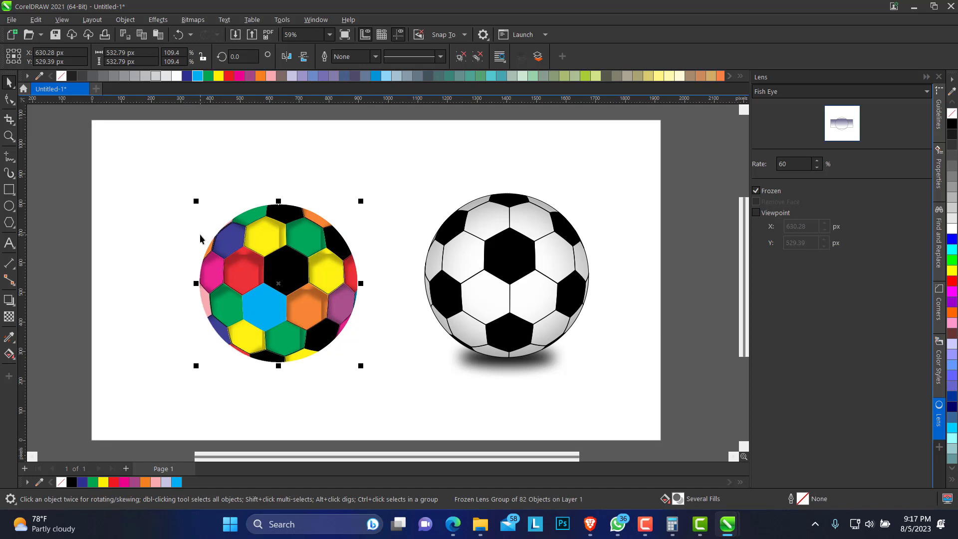
pyautogui.hotkey('ctrl', 'z')
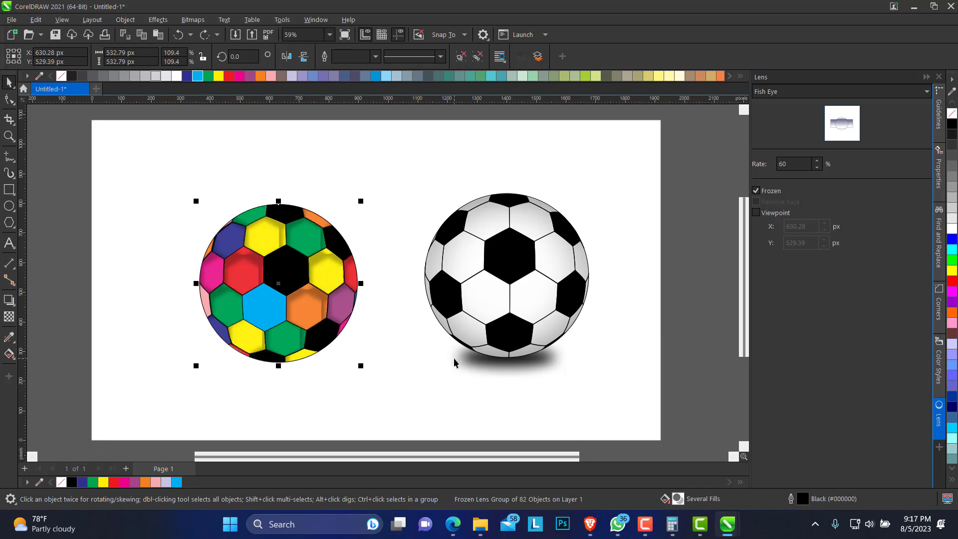
# - Copy the blurred ground shadow beneath the coloured ball and send it to back
pyautogui.click(501, 367)
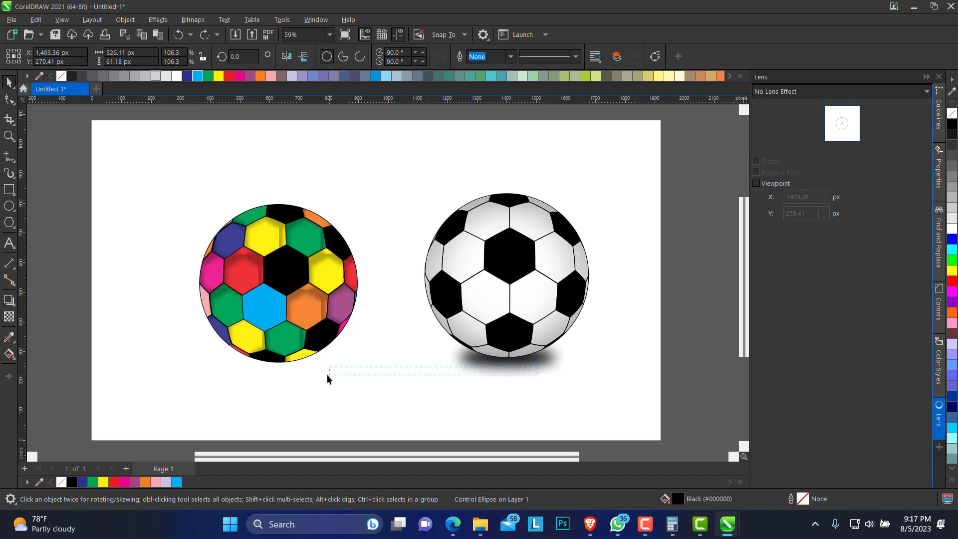
pyautogui.moveTo(328, 374); pyautogui.dragTo(309, 366)
pyautogui.click(521, 365)
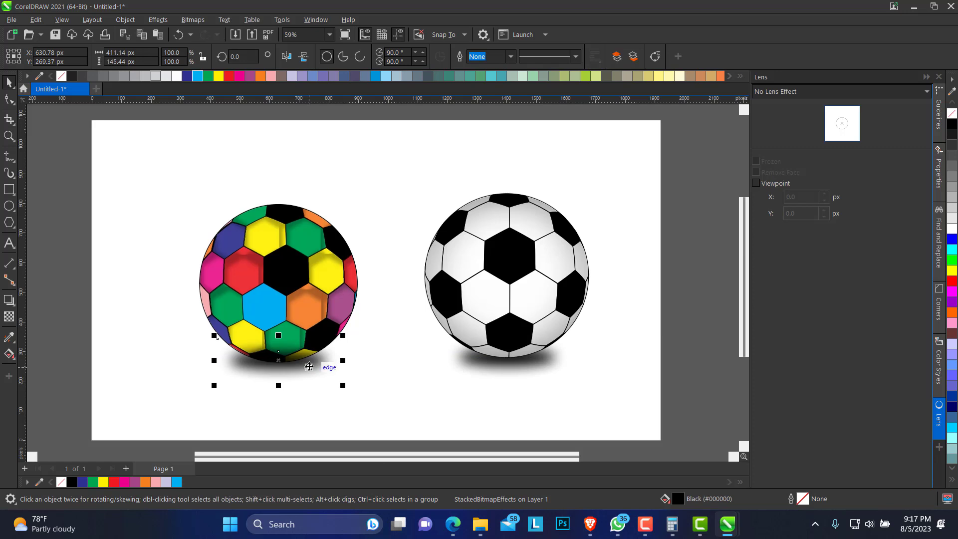
pyautogui.hotkey('shift', 'pagedown')
pyautogui.click(270, 156)
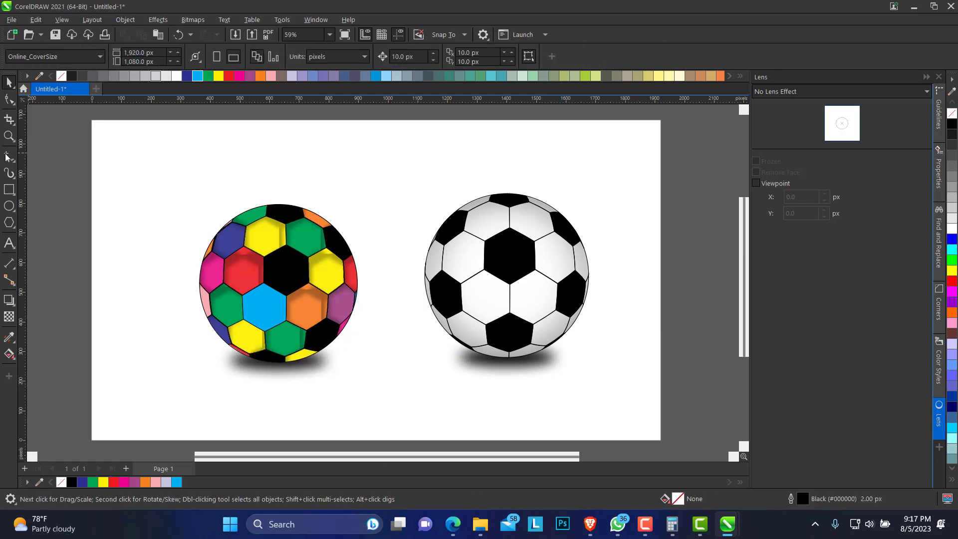
# - Draw a rectangle covering the whole 1,920 × 1,080 px page
pyautogui.click(9, 206)
pyautogui.click(8, 82)
pyautogui.click(9, 189)
pyautogui.moveTo(91, 120); pyautogui.dragTo(661, 399)
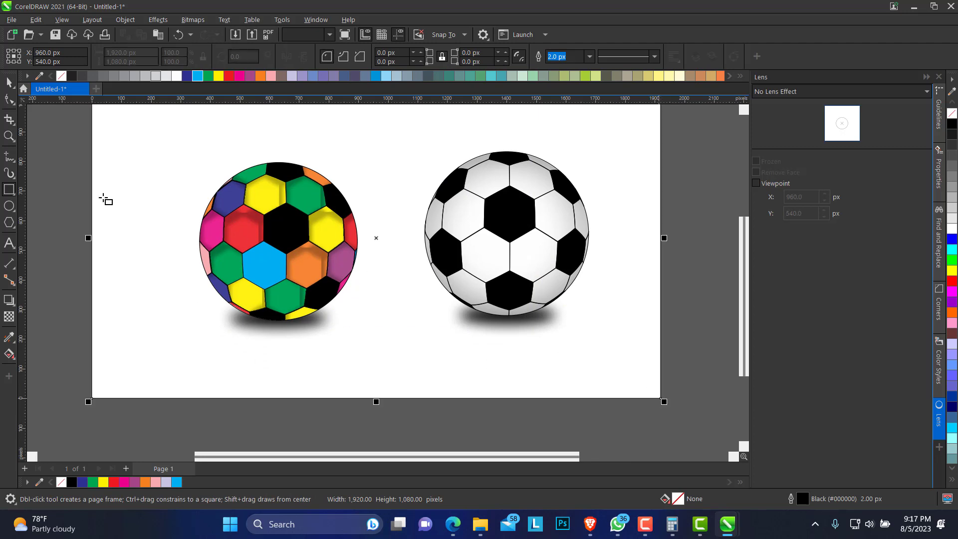
pyautogui.click(9, 82)
# - Zoom so the full page with both soccer balls fits the view
pyautogui.click(9, 136)
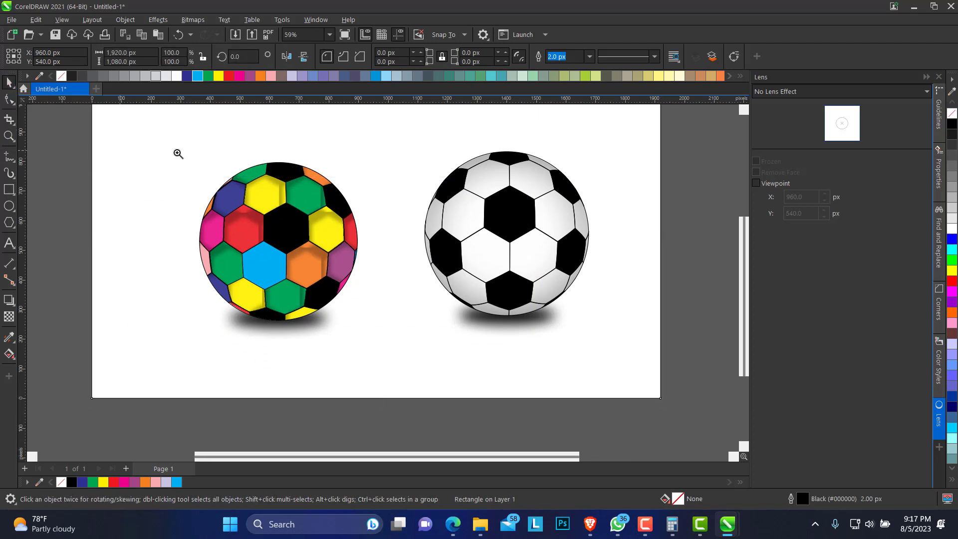
pyautogui.rightClick(254, 182)
pyautogui.moveTo(485, 366); pyautogui.dragTo(636, 423)
pyautogui.click(9, 84)
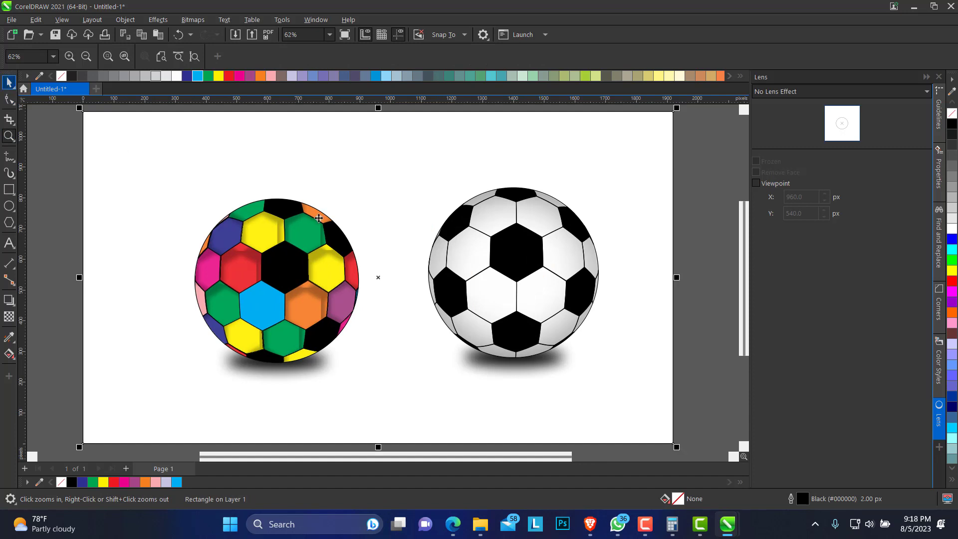